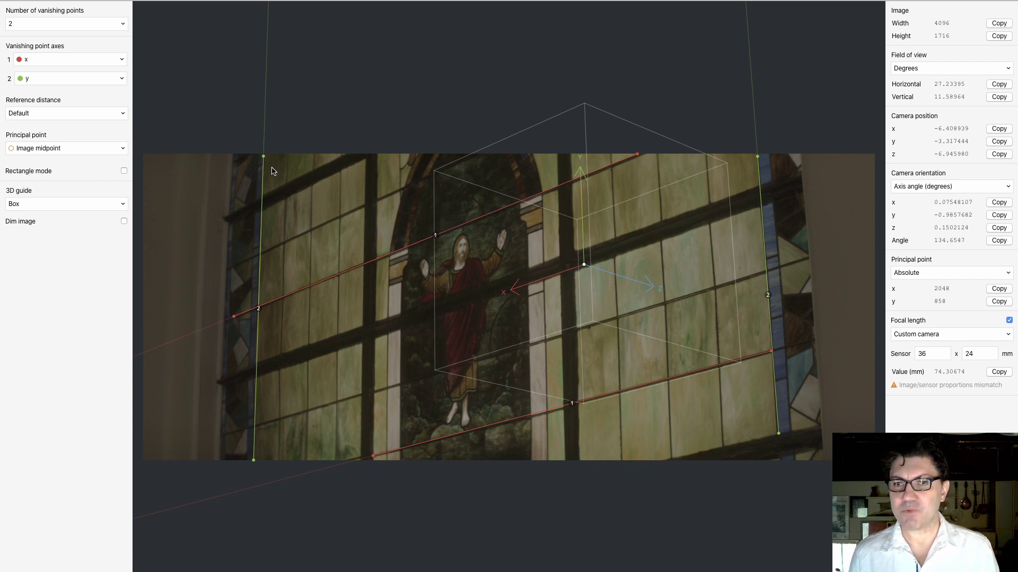
Step: Fine-tune the upper endpoint of the green vanishing line along the window's left edge
left_click_drag(264, 157, 263, 156)
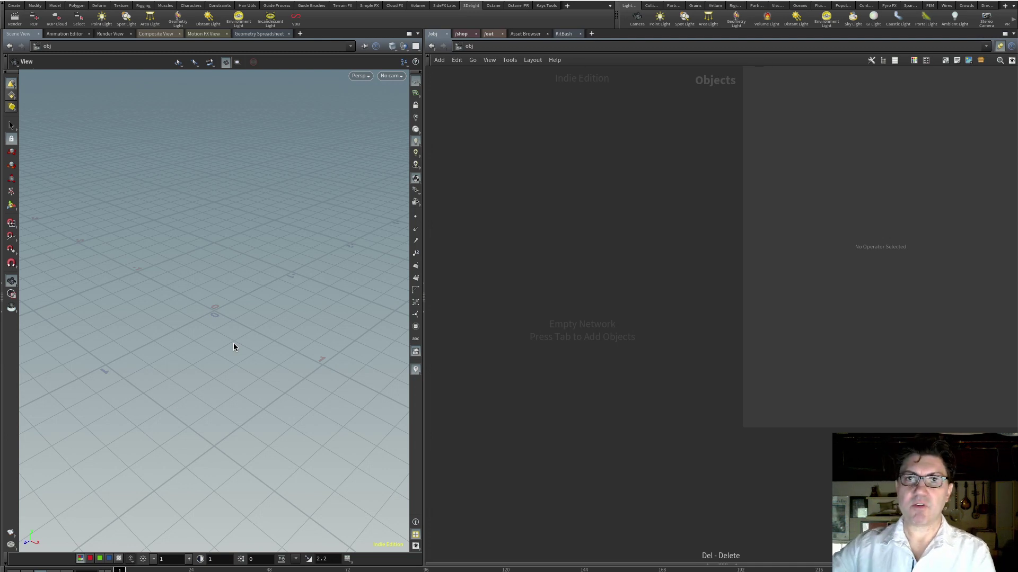
Step: Switch to Houdini, create a new camera for the viewport, and select its node in the object network
left_click(395, 76)
left_click(398, 106)
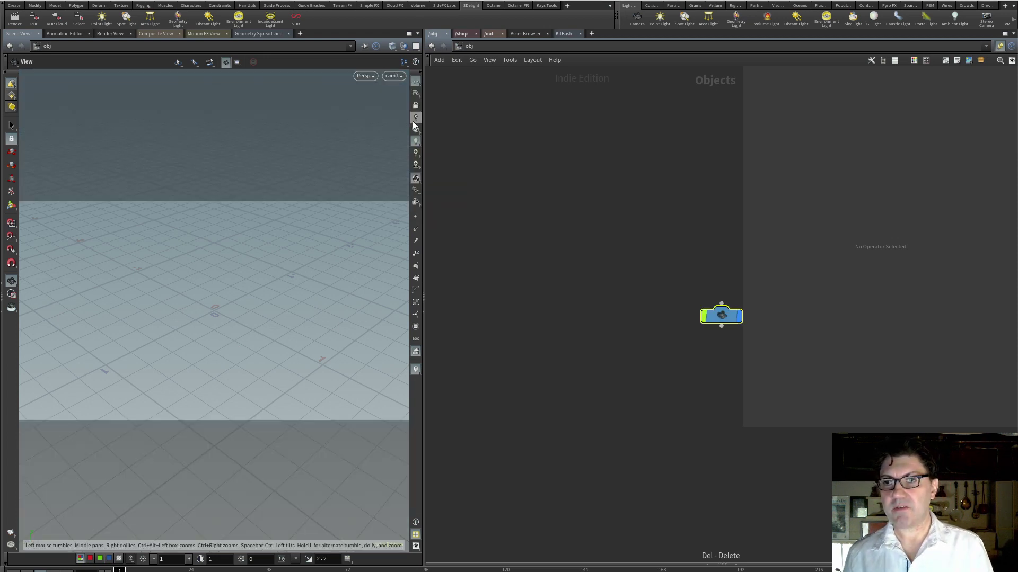
key("h")
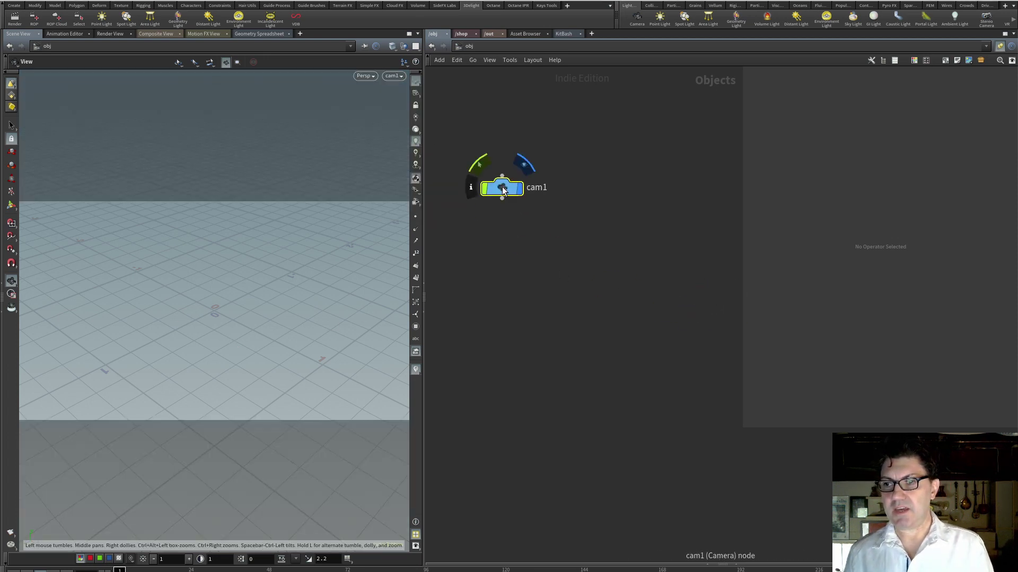
left_click(501, 186)
Step: Set all of the camera's translate and rotate values to 0
double_click(841, 112)
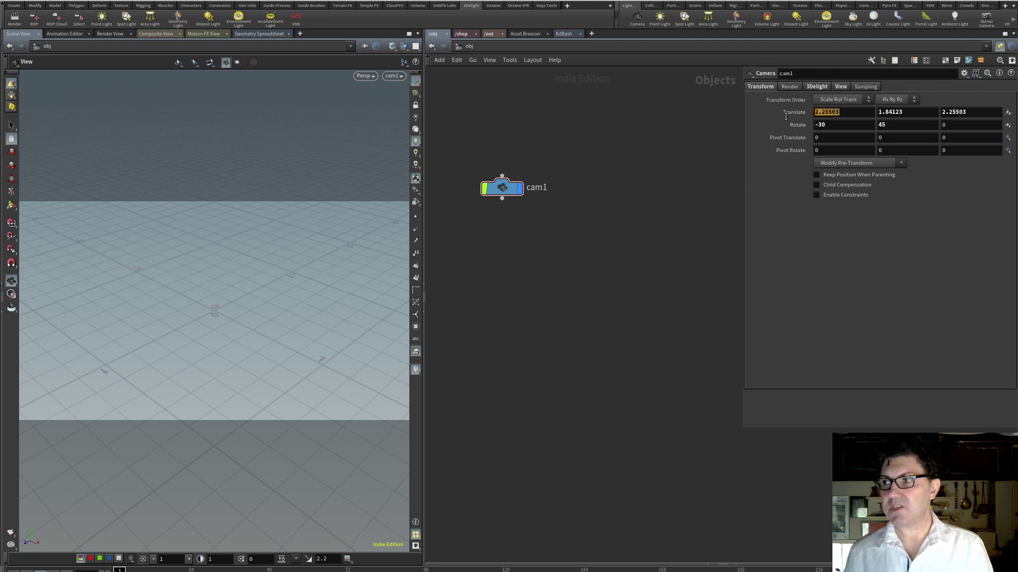
type("0")
key("Tab")
type("0")
key("Tab")
type("0")
key("Tab")
type("0")
key("Tab")
type("0")
key("Tab")
type("0")
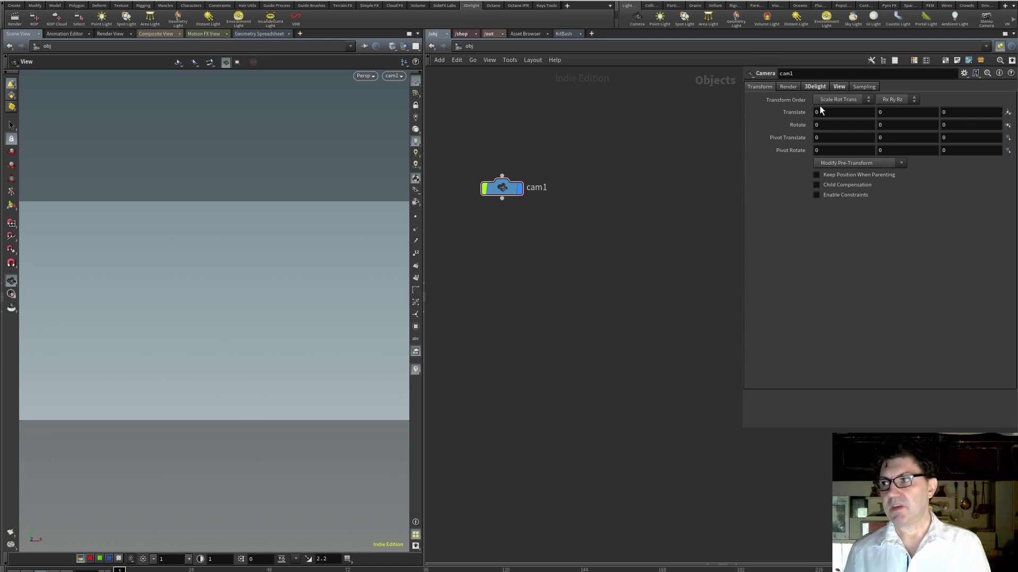
Step: Set the camera's view resolution to 4096 by 1716
left_click(841, 87)
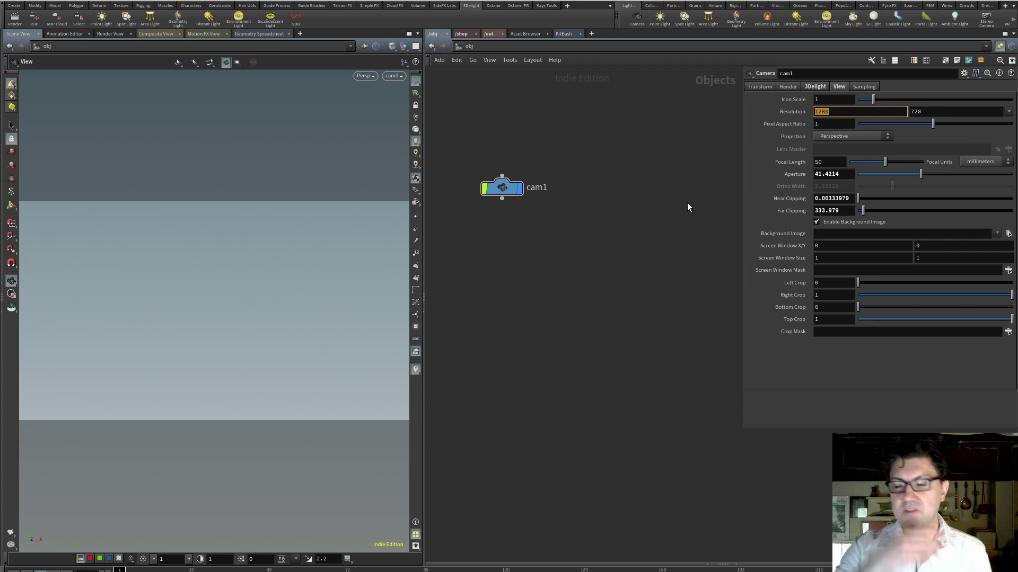
type("4096")
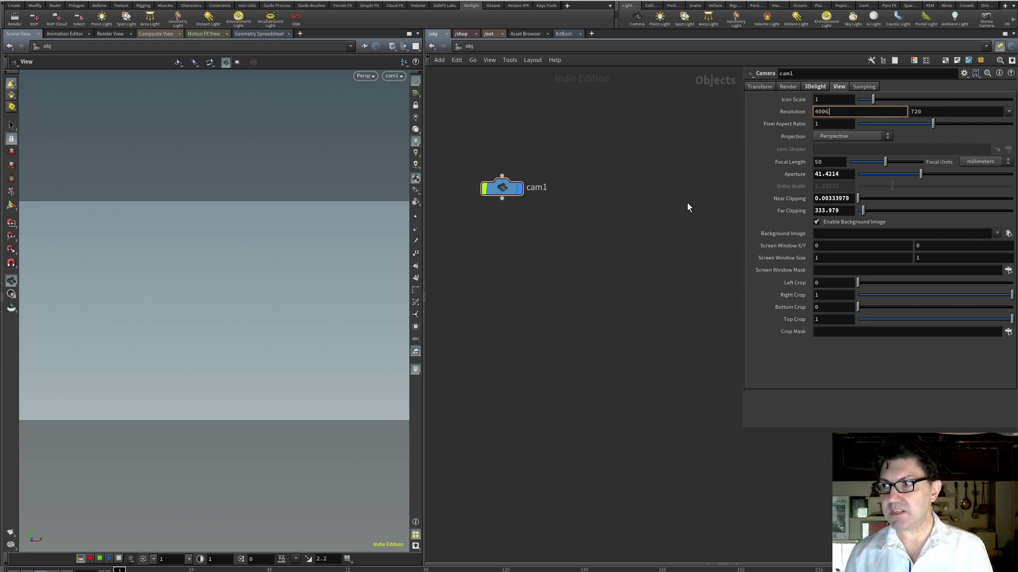
key("Tab")
type("17")
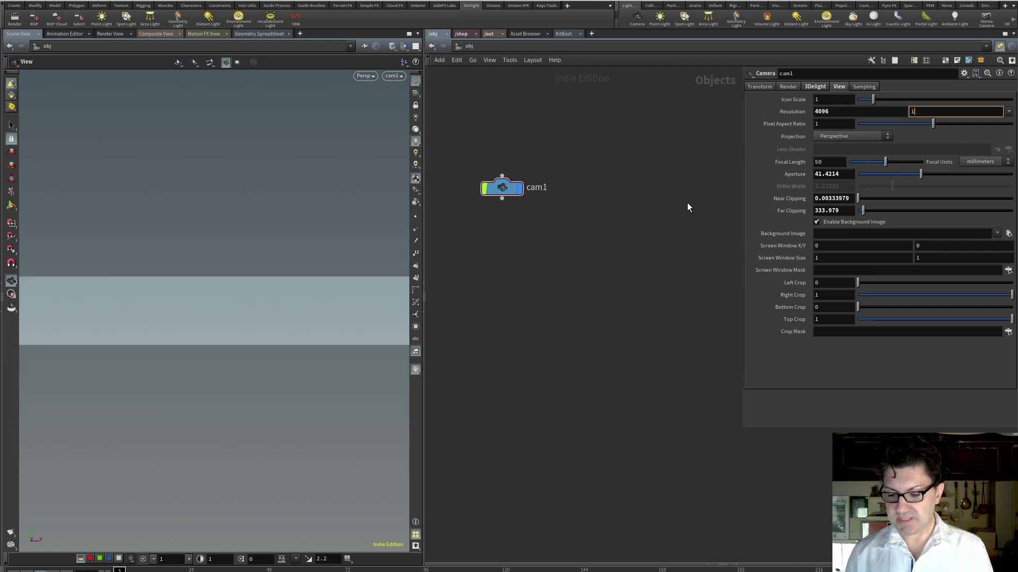
key("Tab")
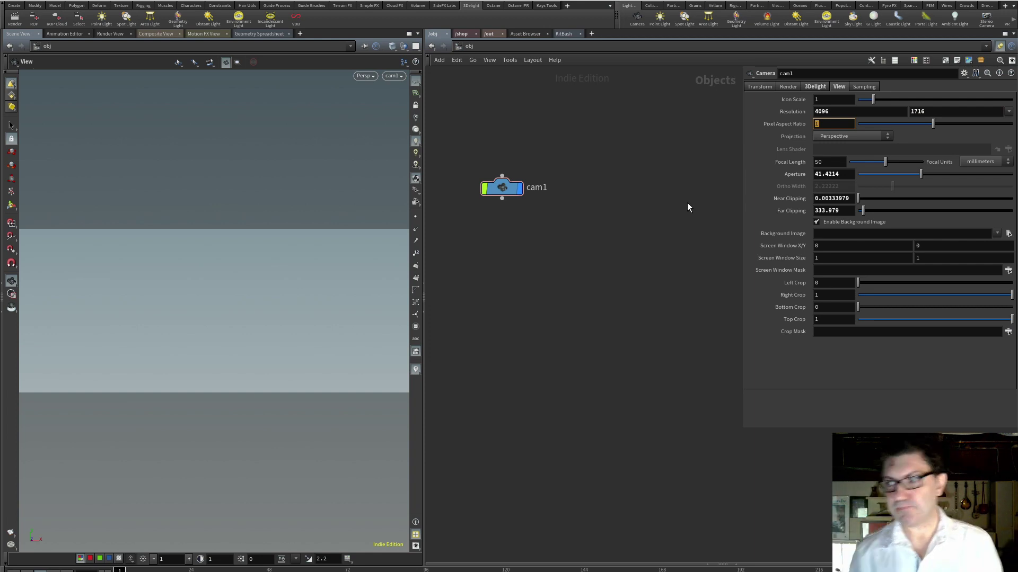
left_click(619, 255)
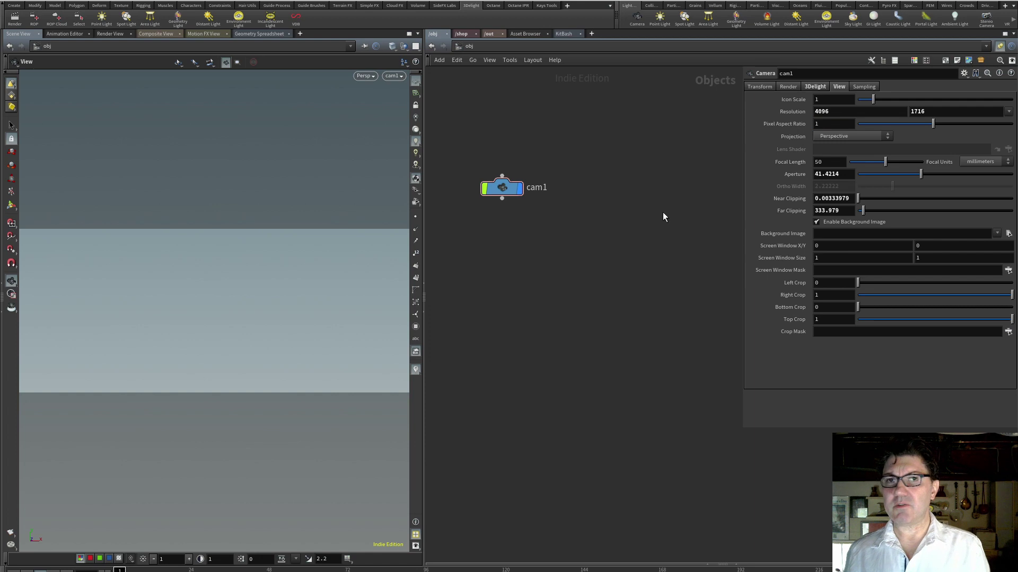
scroll(669, 214, "down", 1)
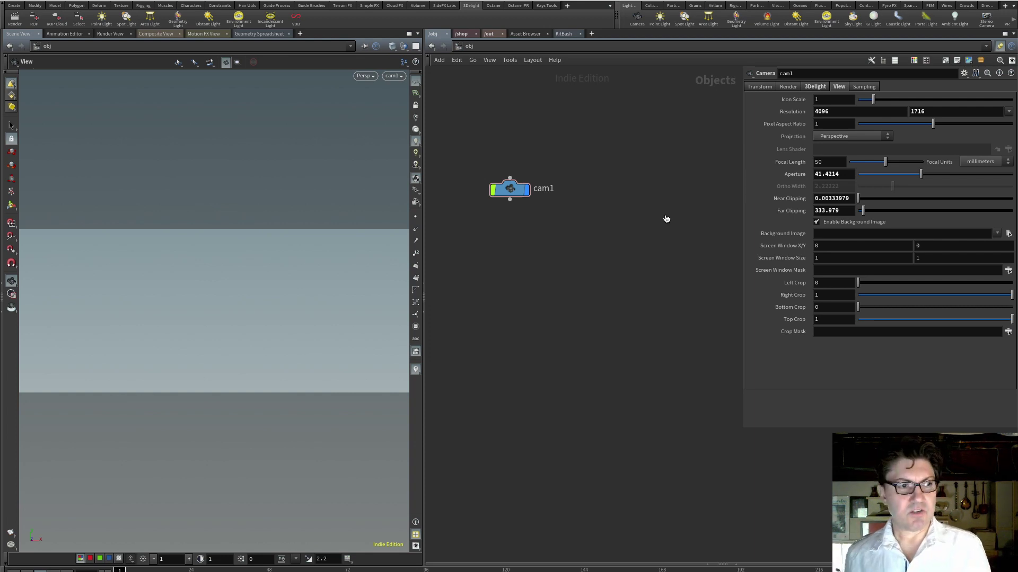
Step: Set the camera's aperture to 36 to match the sensor width used in the perspective-matching program
key("super+Tab")
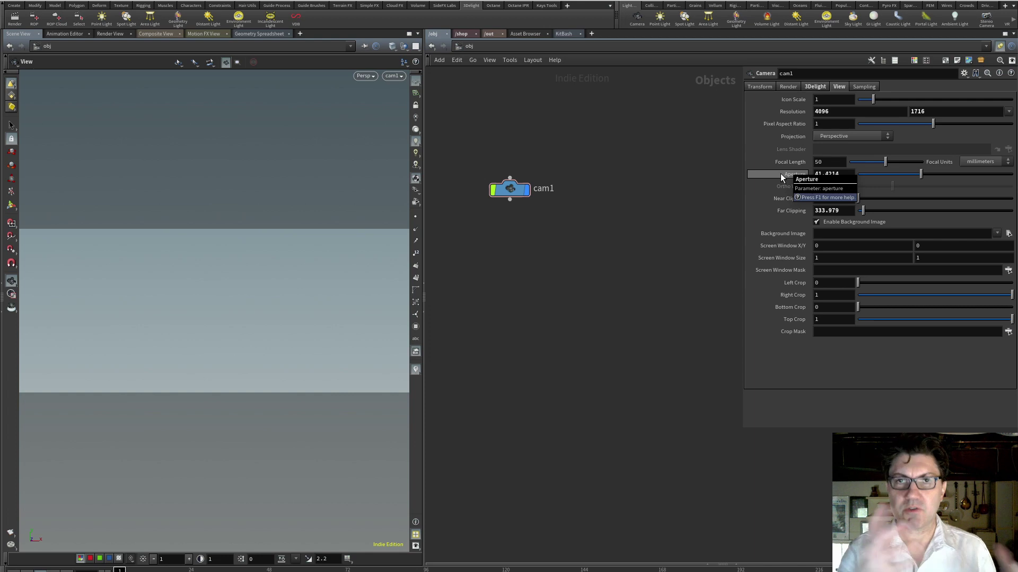
left_click(842, 174)
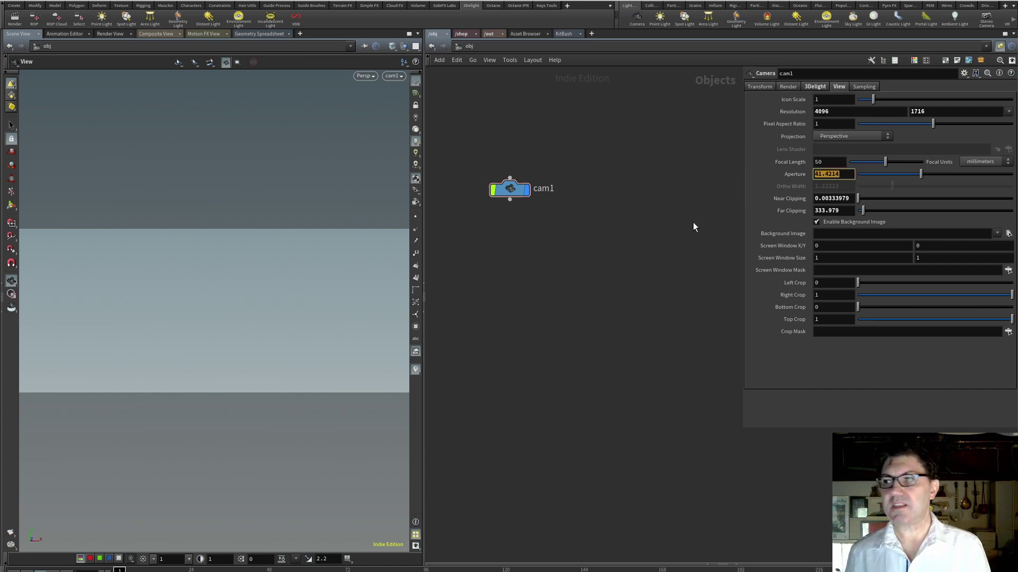
type("036=")
key("BackSpace")
key("BackSpace")
key("BackSpace")
key("BackSpace")
type("36")
key("Return")
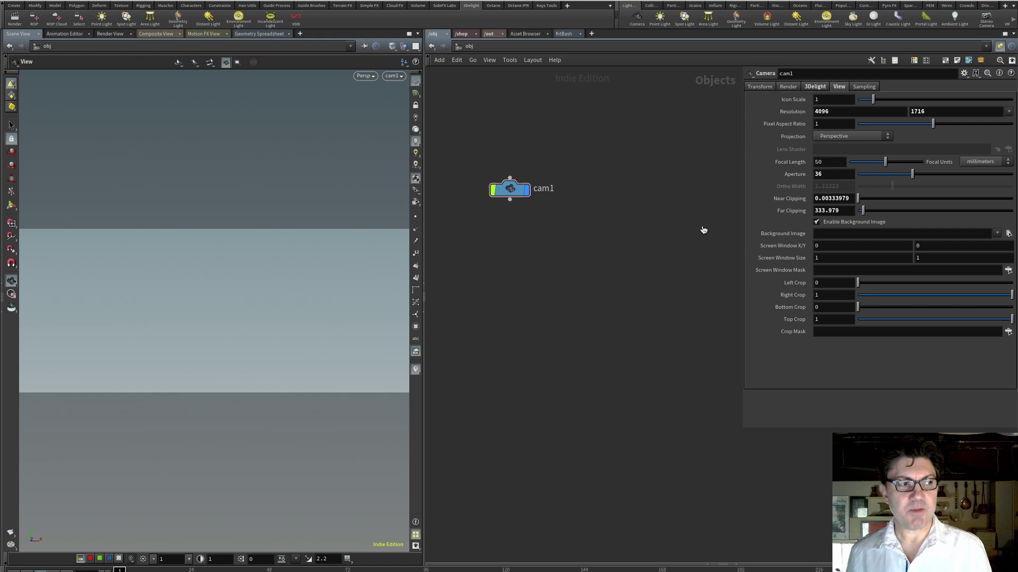
Step: Check the solved focal length in the perspective-matching program and set the Houdini camera's focal length to 74 mm
key("super+Tab")
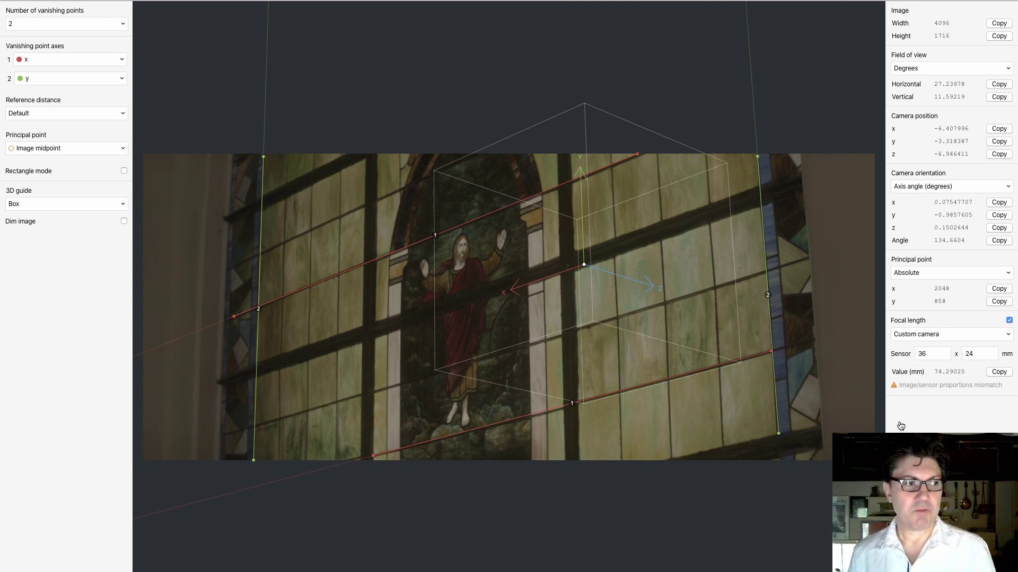
key("super+Tab")
left_click(828, 162)
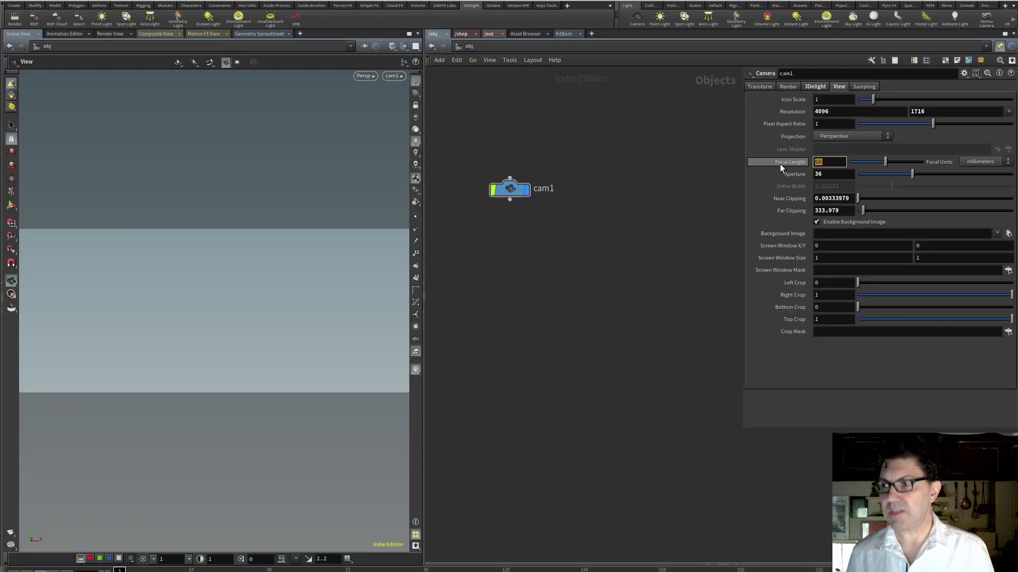
type("74")
key("Return")
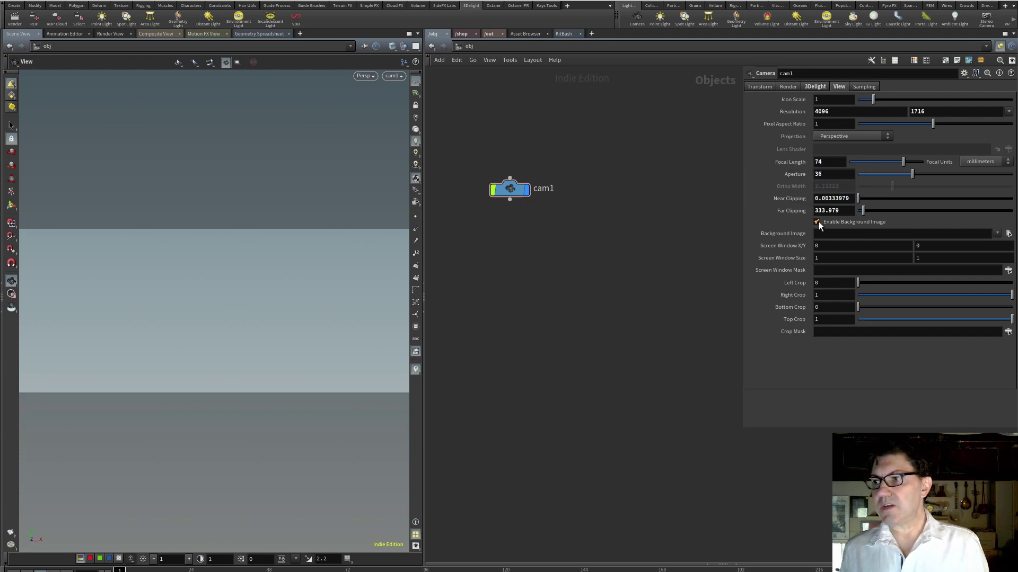
left_click(1008, 233)
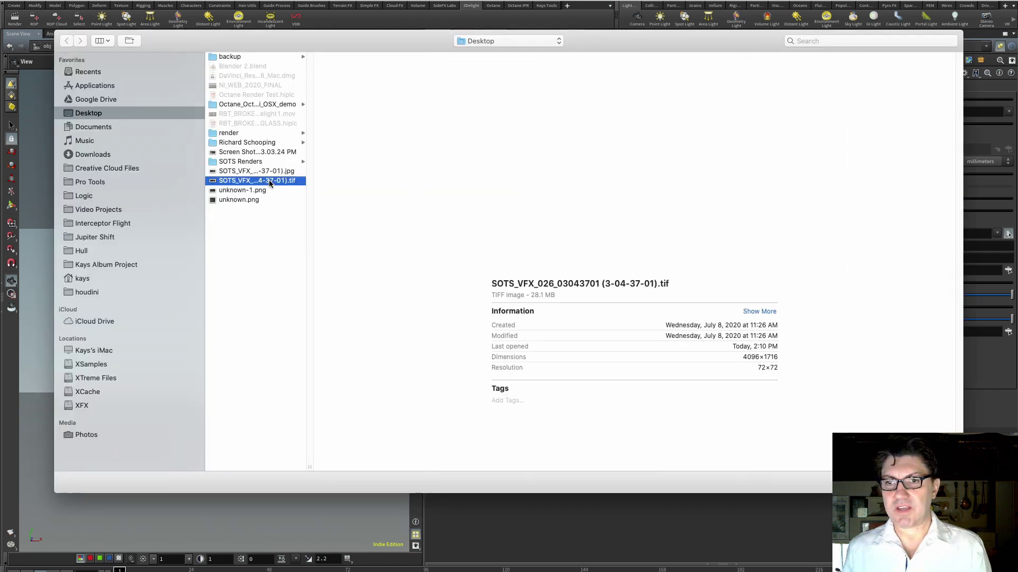
left_click(256, 181)
key("Return")
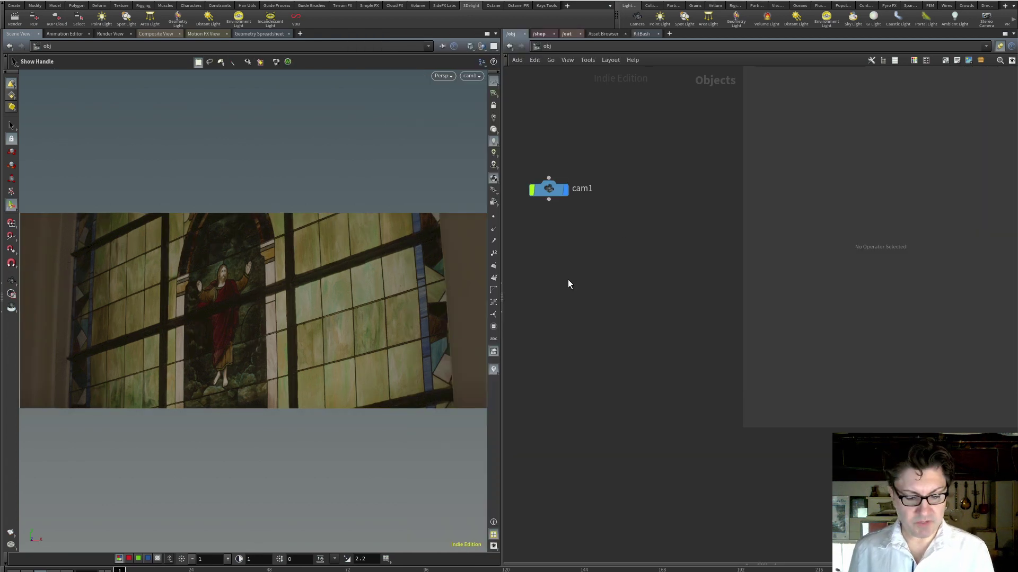
Step: Add a grid object below the camera node and open its geometry network
key("Tab")
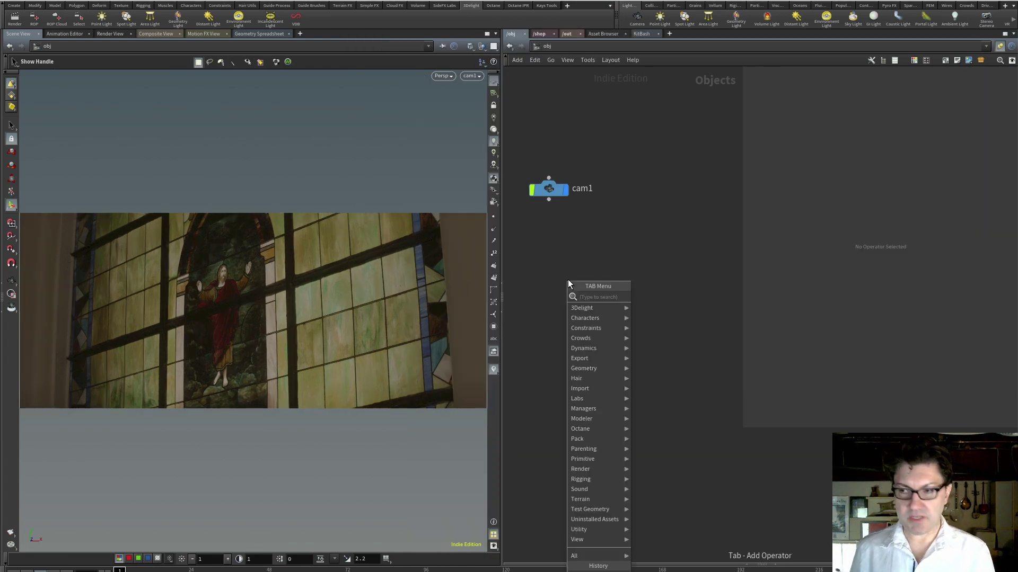
type("grid")
key("Return")
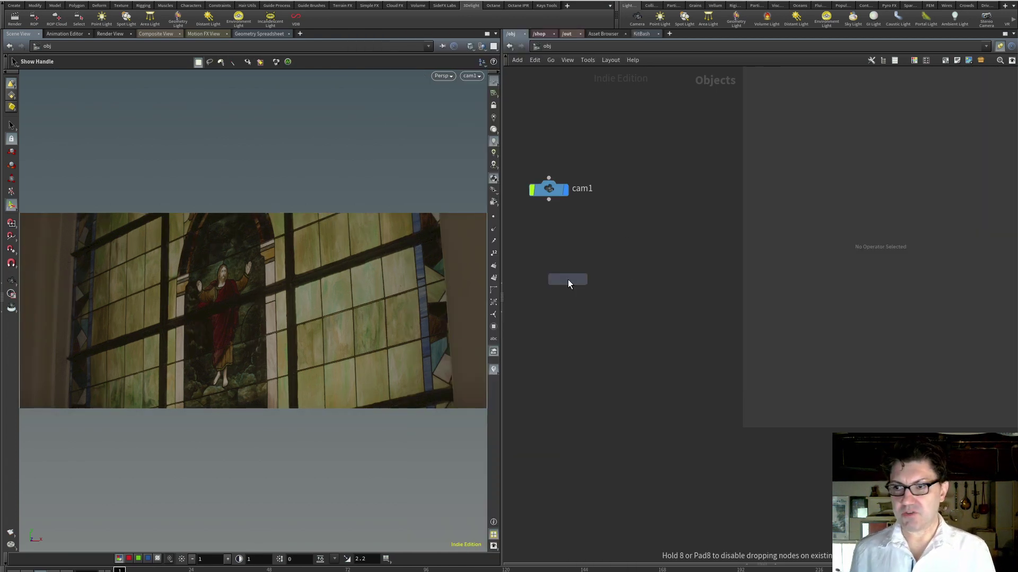
left_click(550, 257)
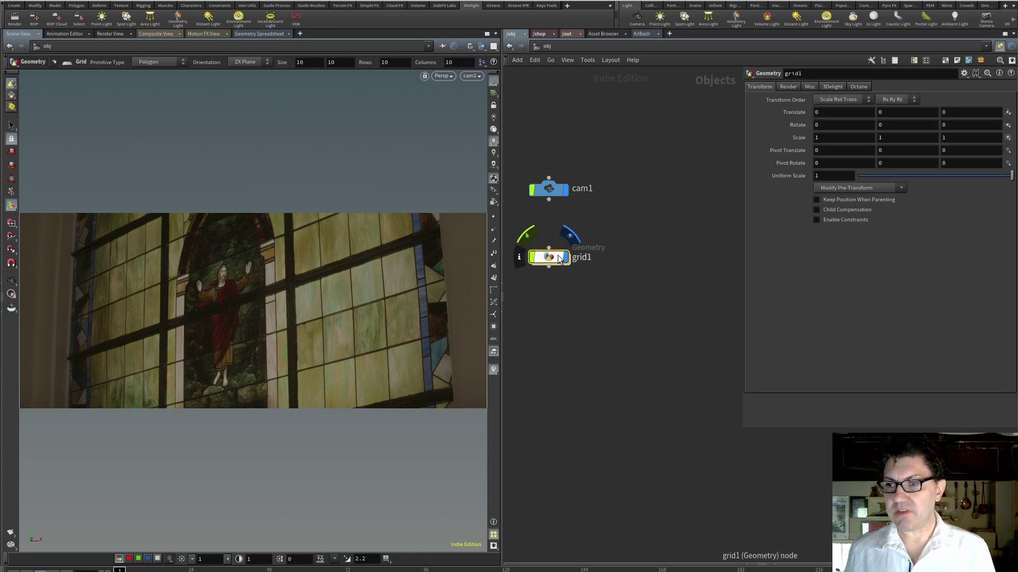
double_click(549, 258)
key("h")
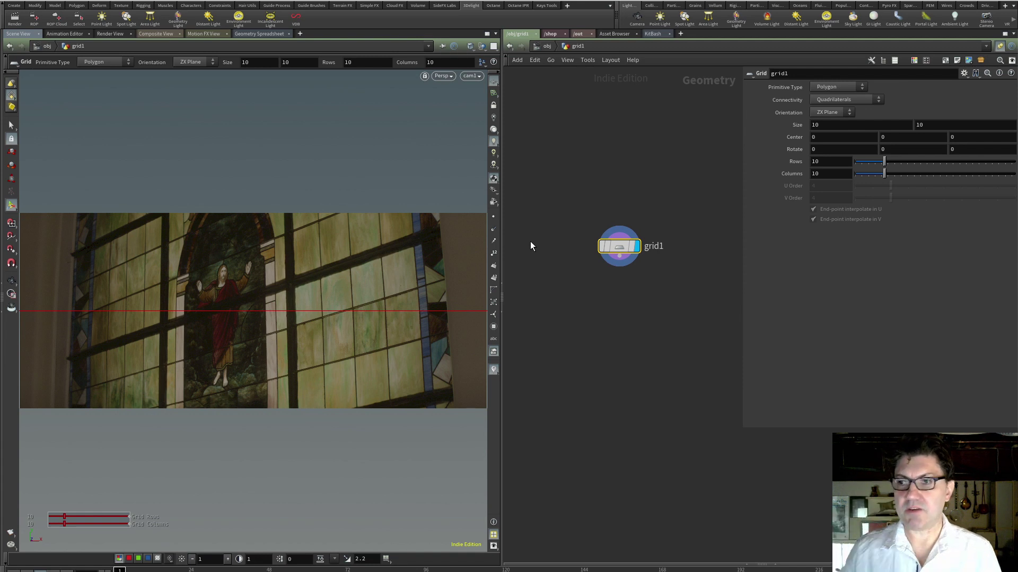
Step: Return to object level, move the grid object to -33 in Z, and set the viewport shading to Wireframe
key("u")
middle_click_drag(959, 112, 806, 106)
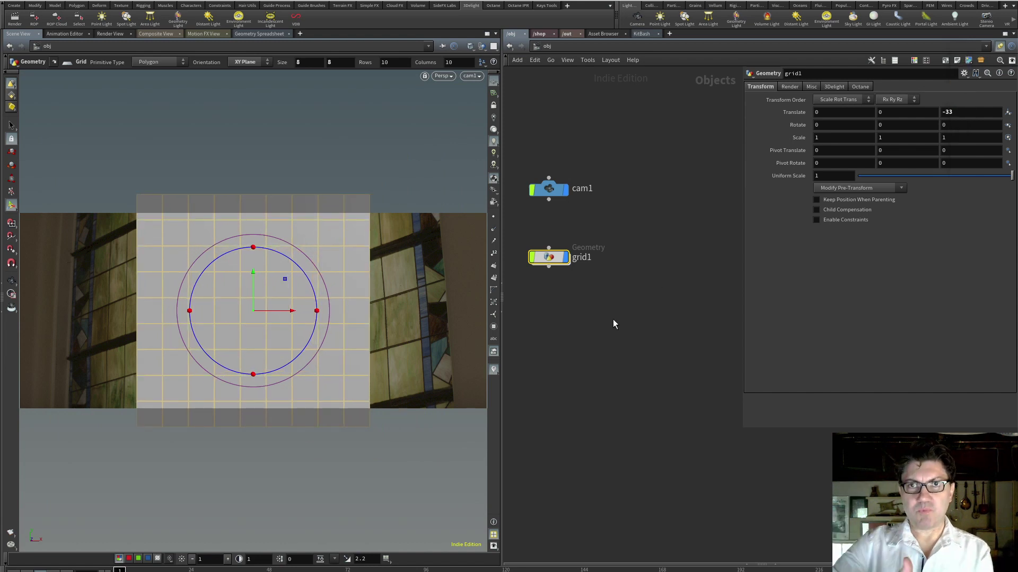
left_click(470, 48)
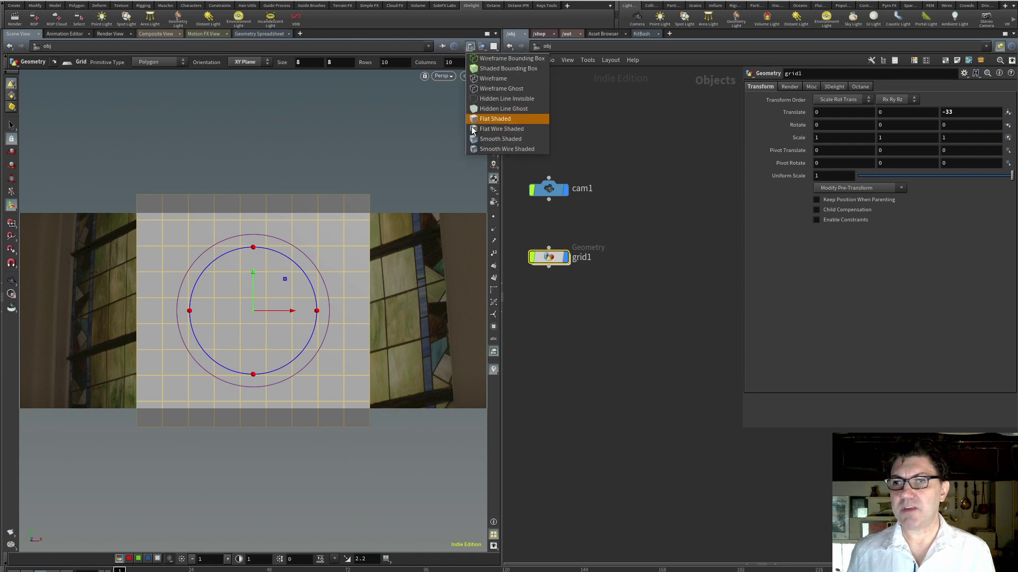
left_click(508, 81)
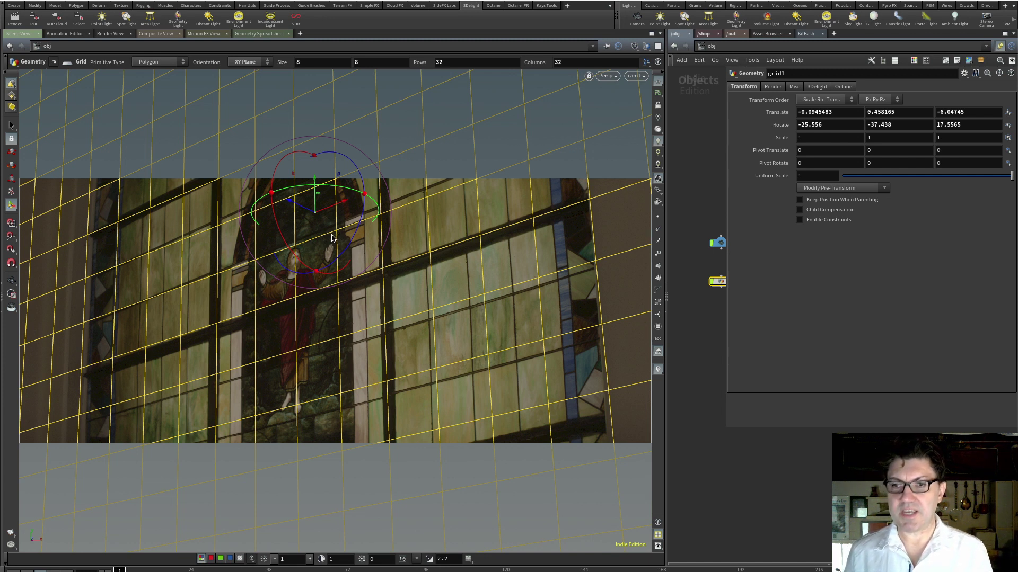
Step: Widen the network pane, reposition the grid object's node, and open its geometry network
left_click(680, 405)
left_click_drag(665, 410, 501, 392)
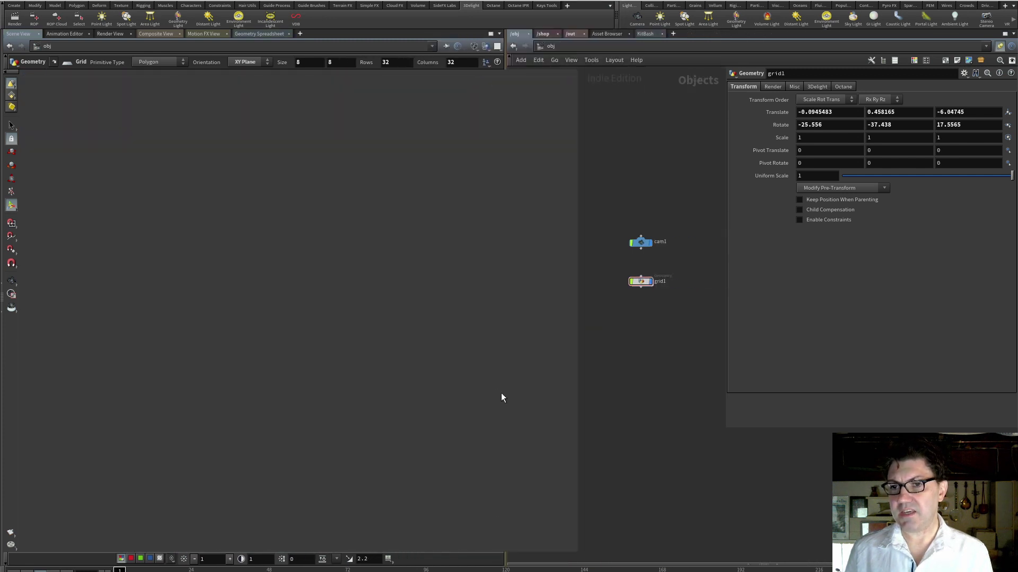
left_click_drag(643, 281, 545, 262)
double_click(545, 262)
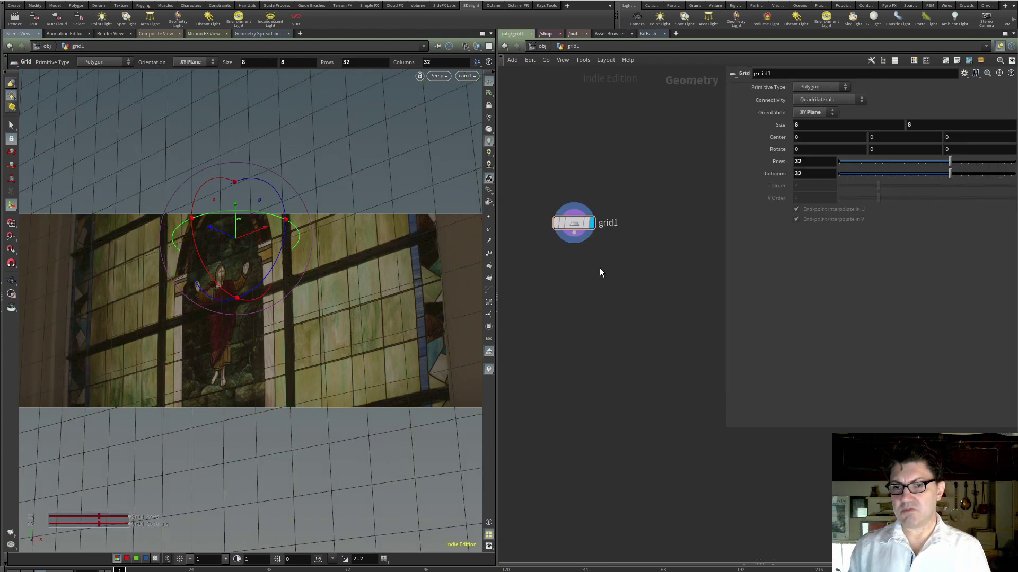
Step: Add a box node and place it below the grid node
key("Tab")
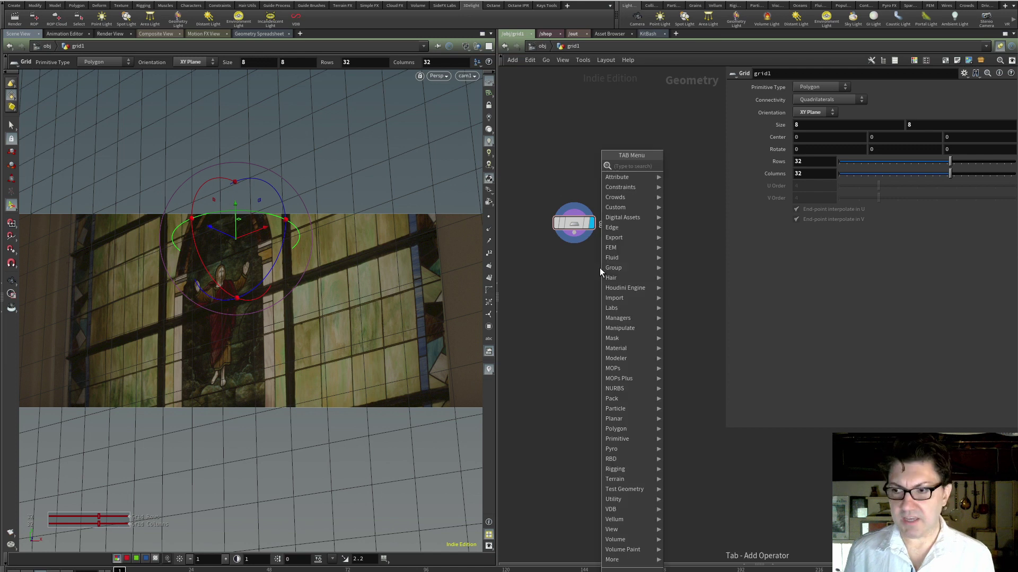
type("box")
key("Return")
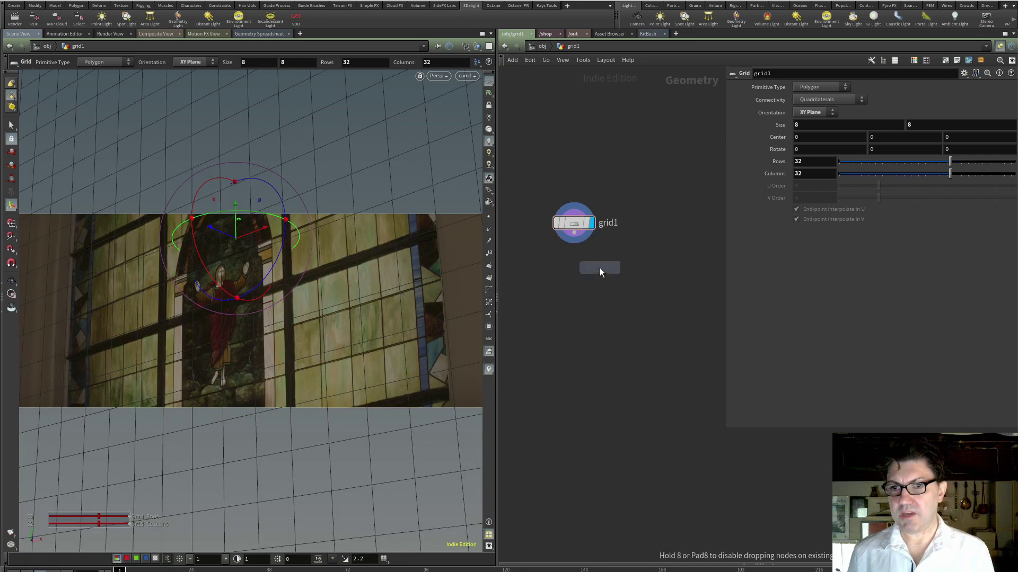
left_click(599, 268)
left_click_drag(599, 268, 587, 279)
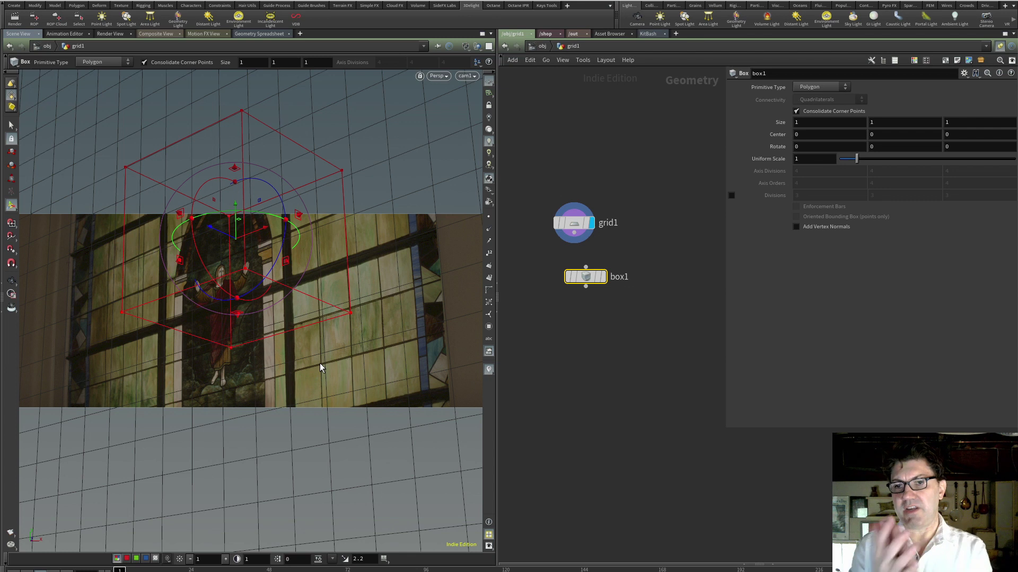
Step: Set the box's Z size to 0.01 and widen the 3D viewport pane
left_click_drag(961, 123, 876, 129)
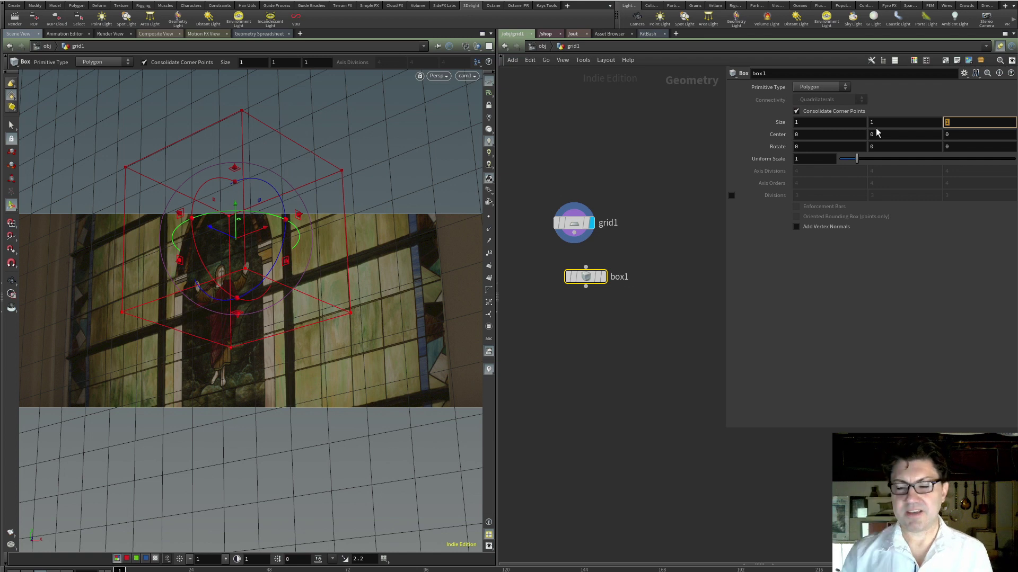
type(".01")
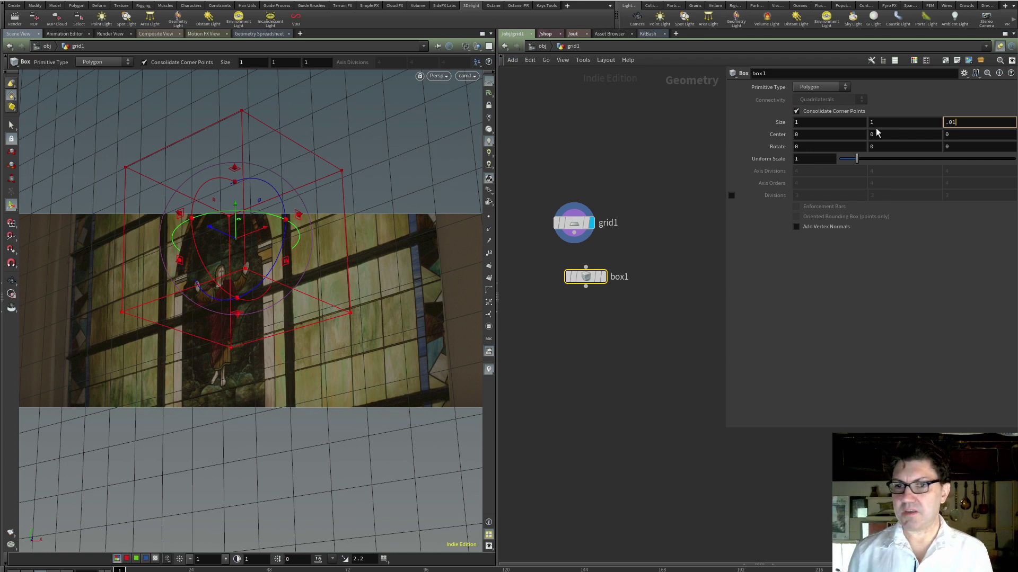
key("Return")
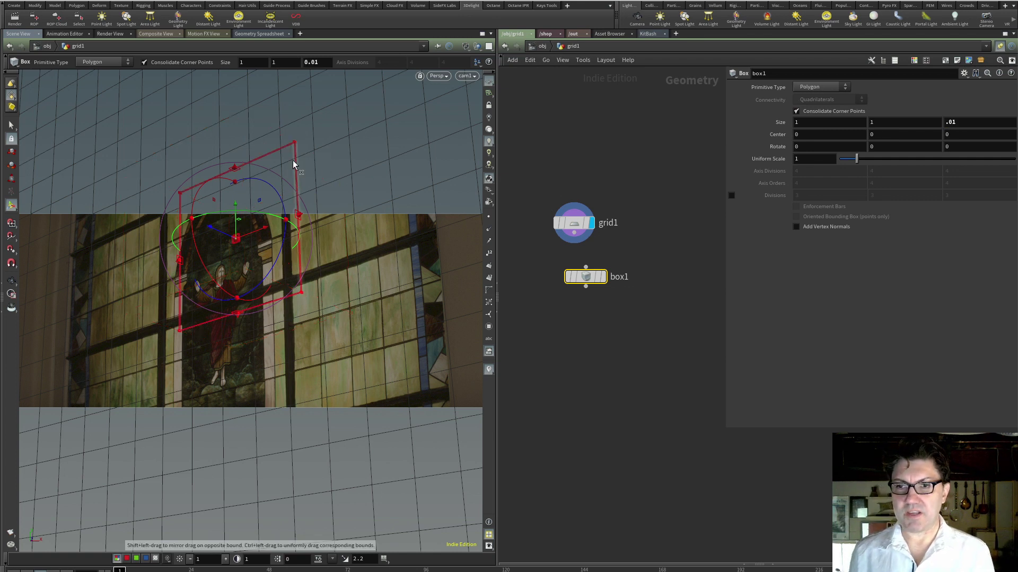
left_click_drag(497, 351, 678, 352)
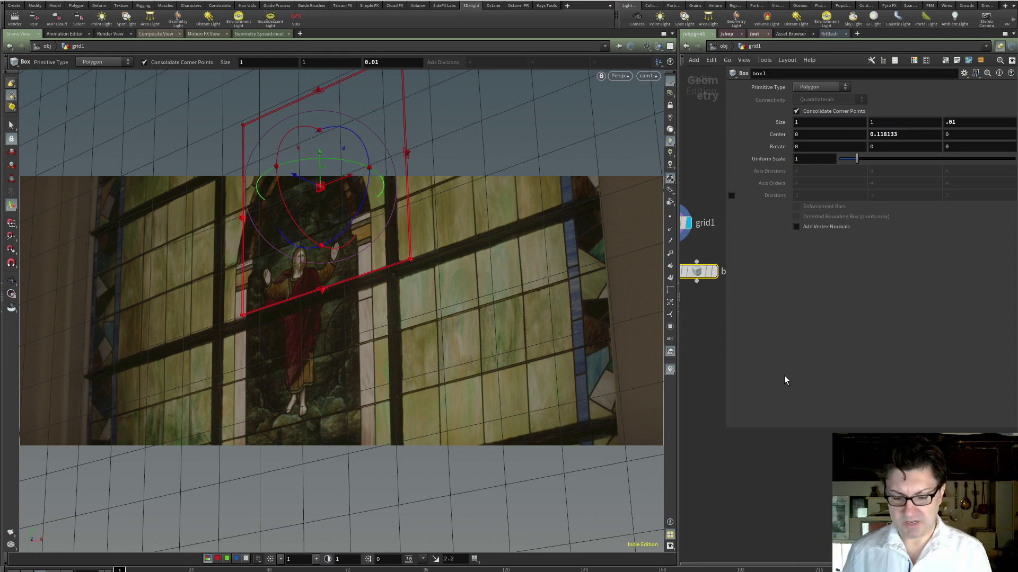
Step: Shift the box along X in the viewport to a centre of about -0.125, over the window opening
key("p")
middle_click_drag(717, 317, 798, 317)
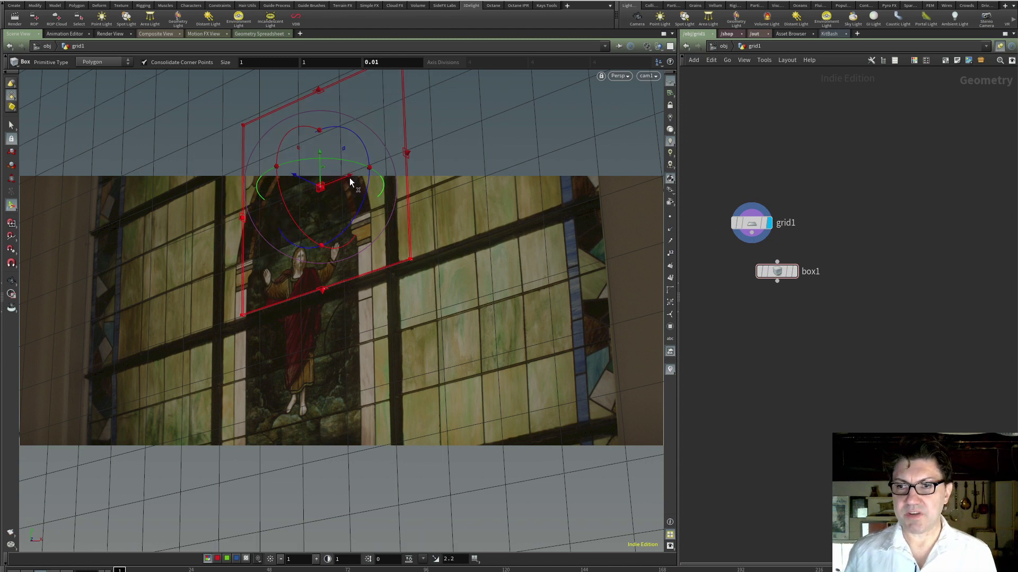
left_click_drag(345, 180, 323, 182)
key("r")
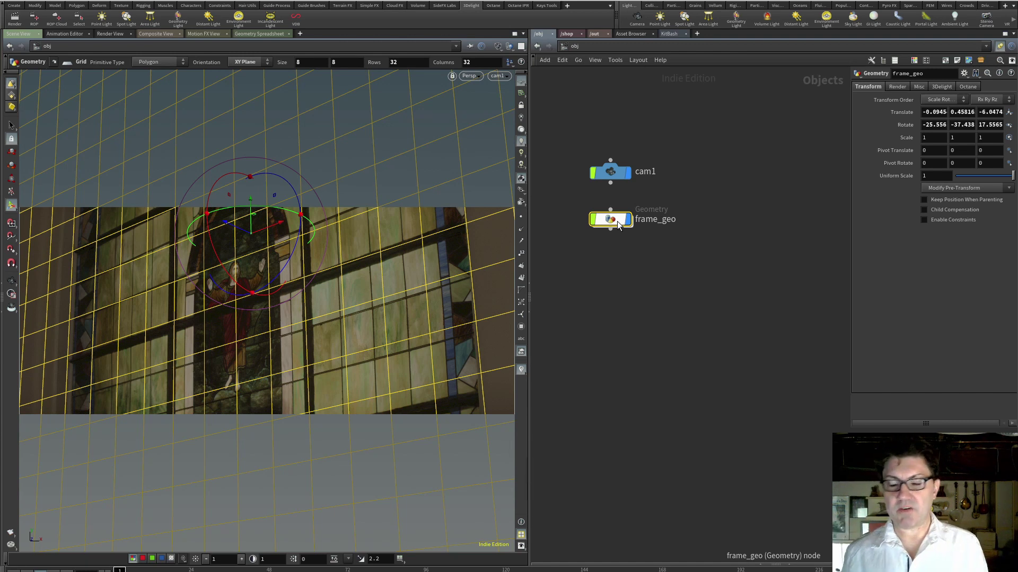
Step: Duplicate the frame_geo object below the original and name the copy shatter_geo
left_click(617, 227)
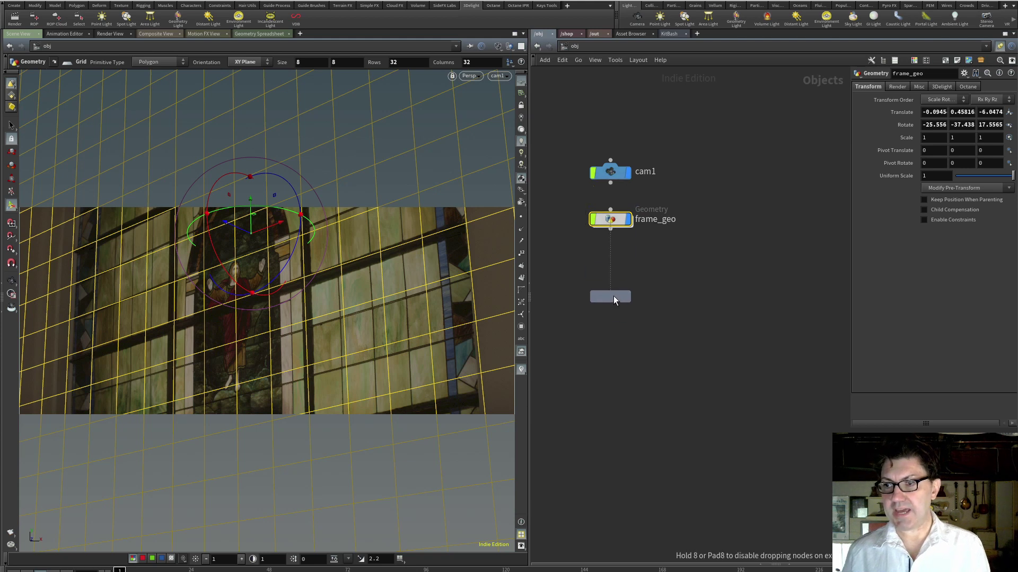
left_click(613, 295)
double_click(653, 298)
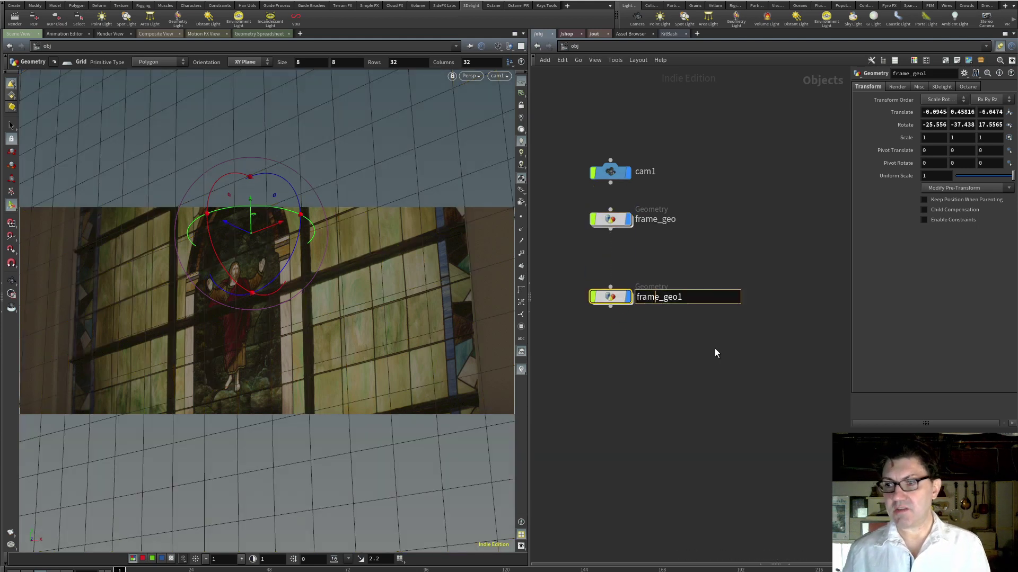
type("shatter_goe")
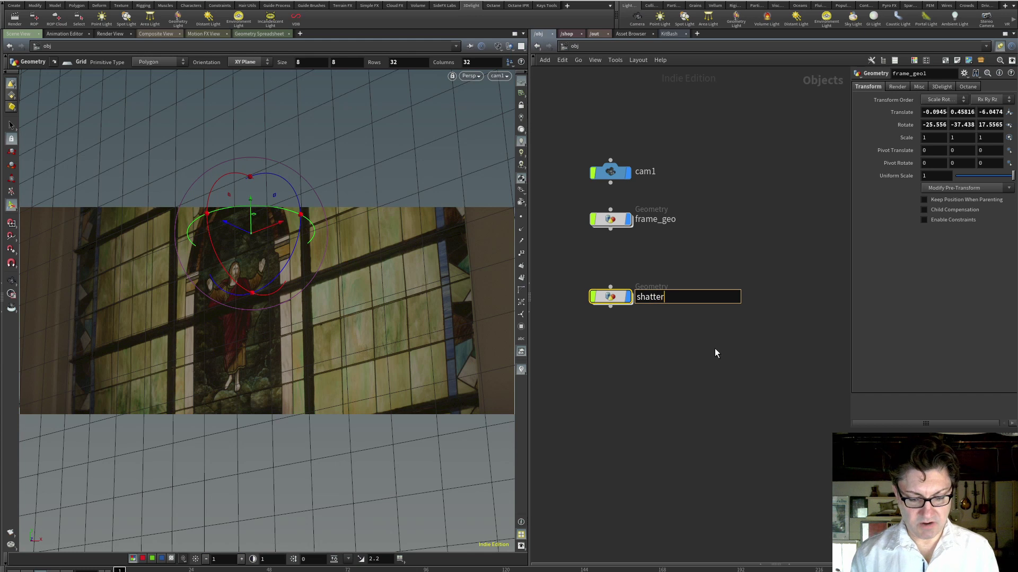
key("Return")
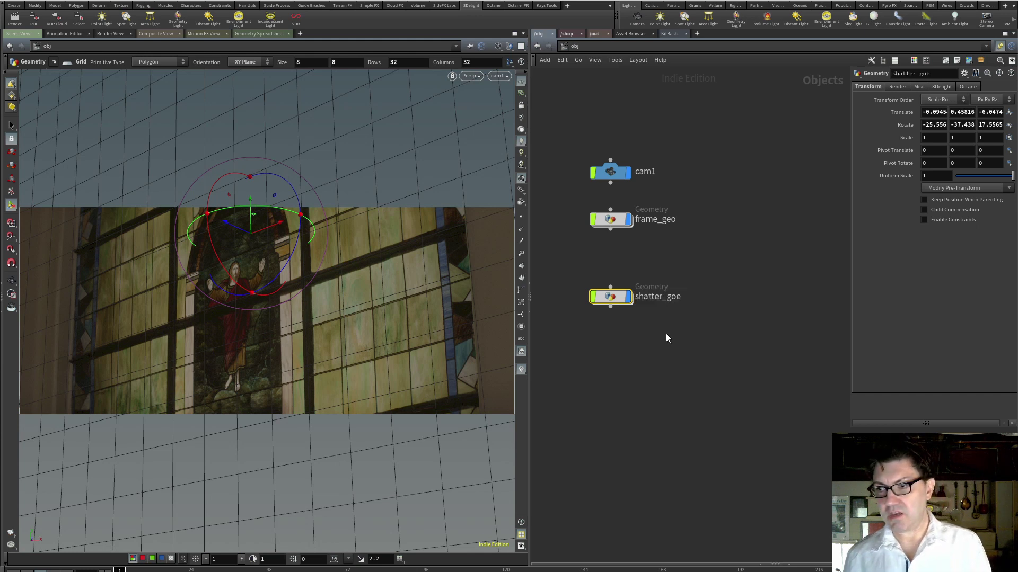
double_click(676, 298)
key("BackSpace")
key("BackSpace")
type("eo")
key("Return")
Step: Open the shatter_geo network and delete its grid node, keeping only the box
double_click(612, 297)
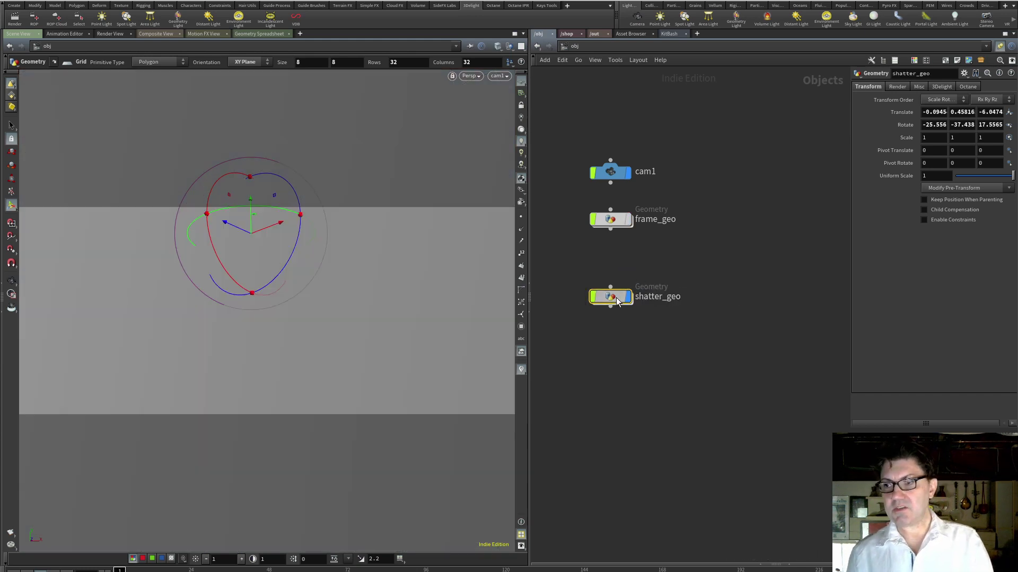
middle_click_drag(677, 271, 572, 200)
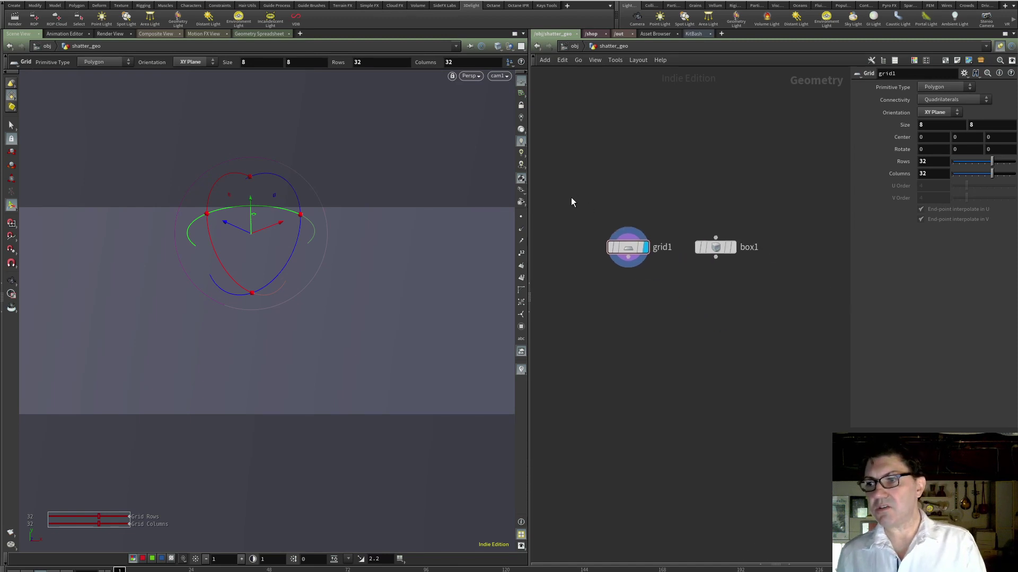
left_click_drag(584, 205, 646, 265)
key("Delete")
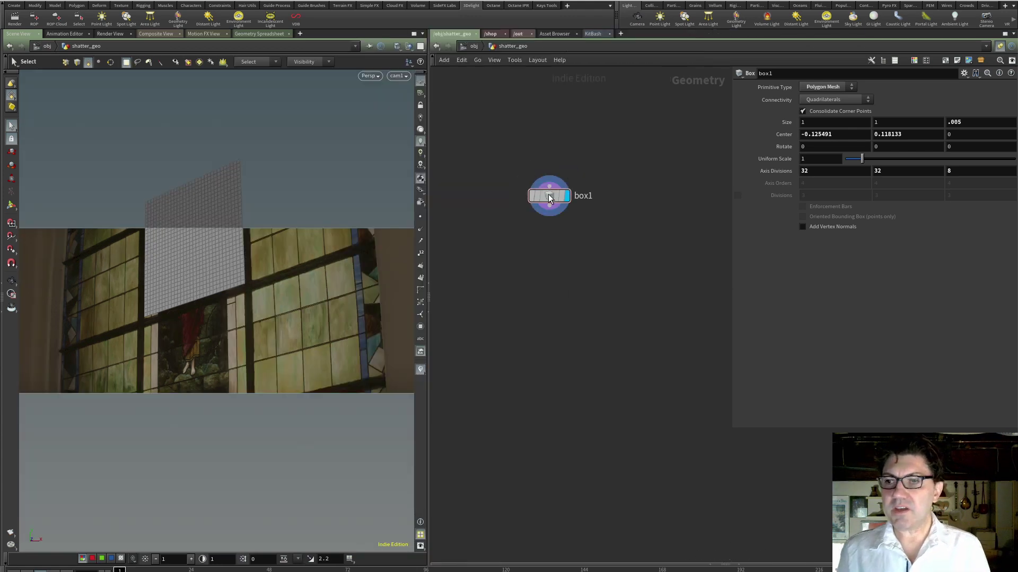
Step: Add an RBD Material Fracture node below the box node and connect the box's output to its first input
left_click_drag(548, 194, 527, 180)
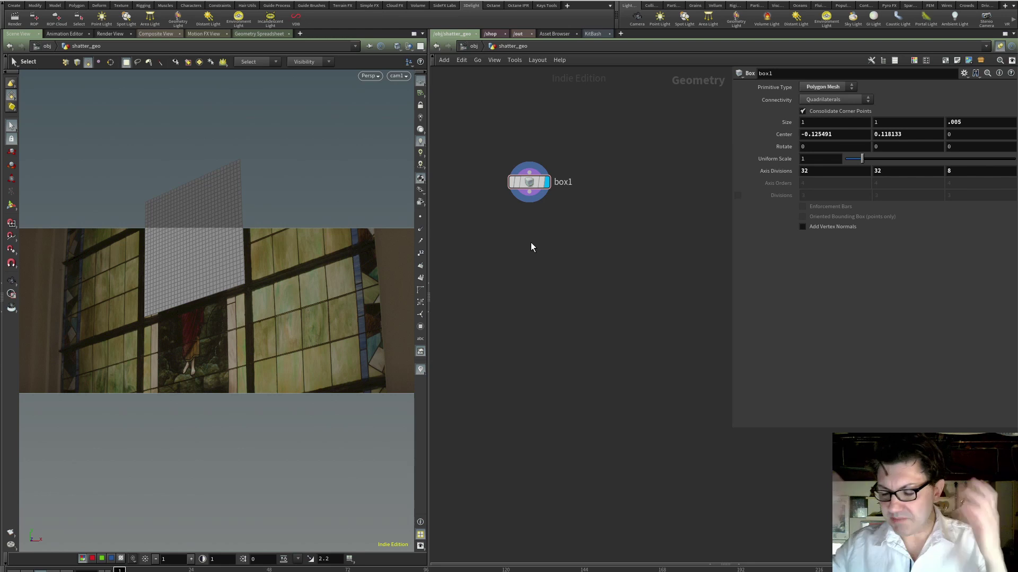
key("Tab")
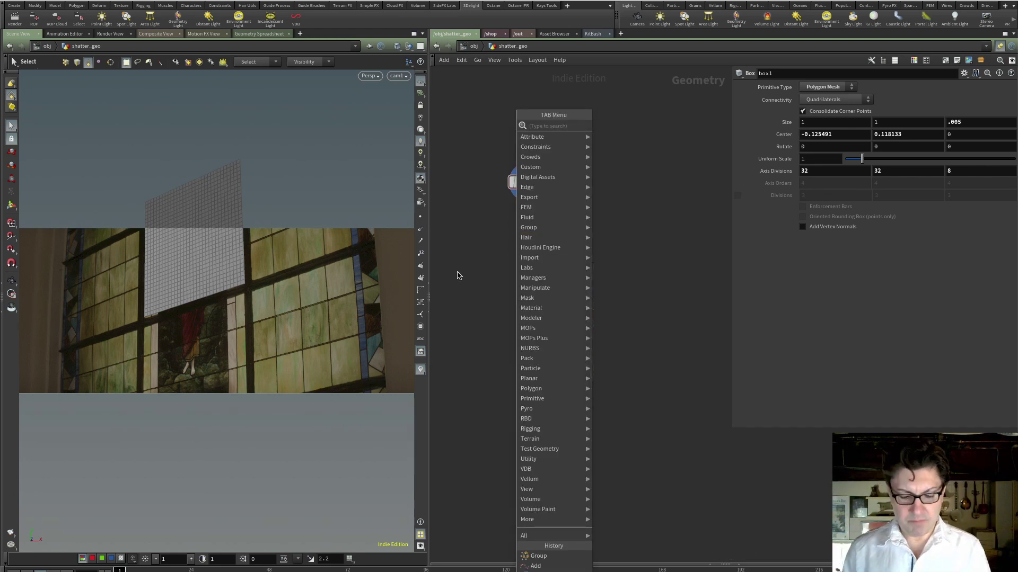
type("rbd")
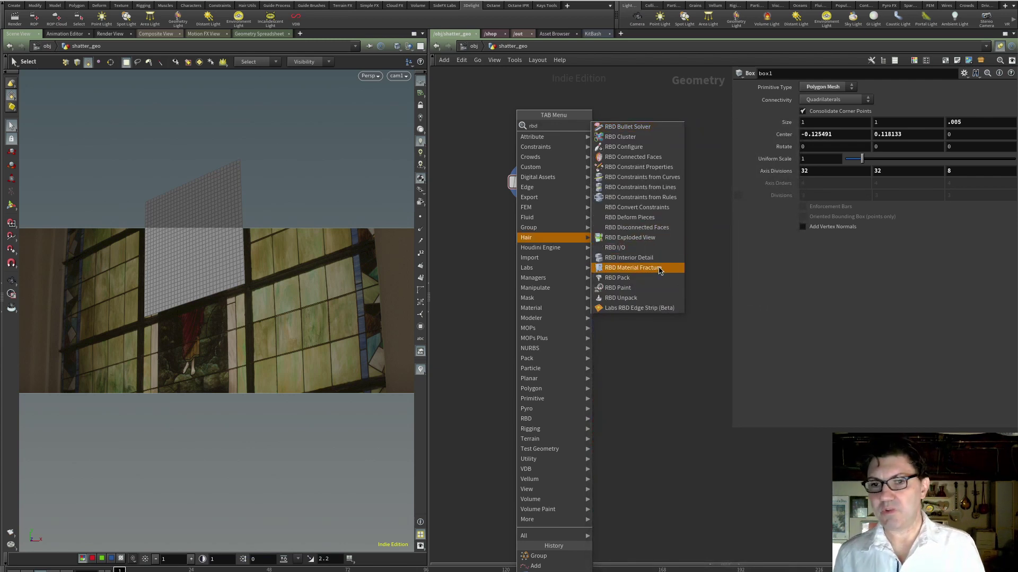
left_click(659, 269)
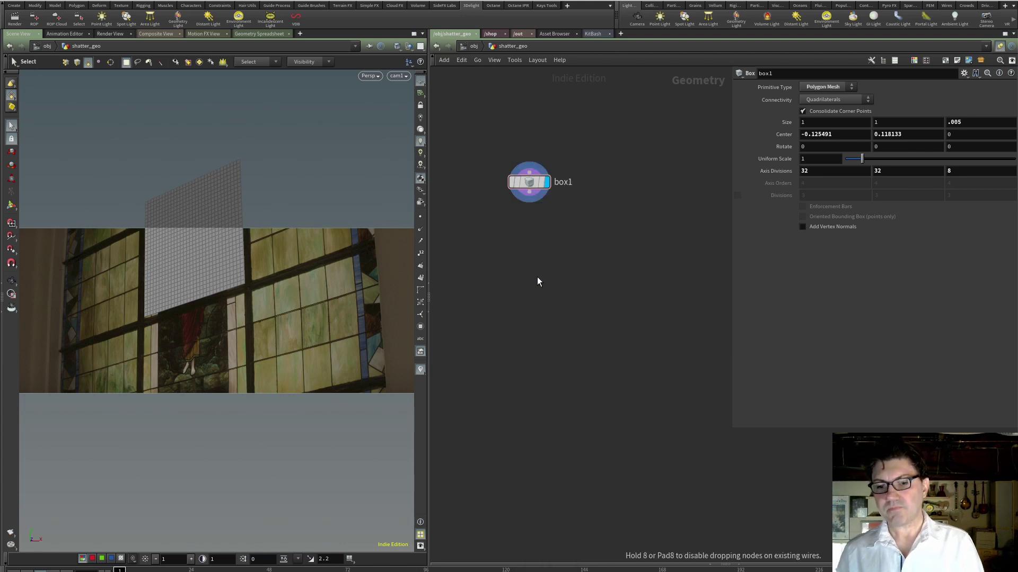
left_click(549, 260)
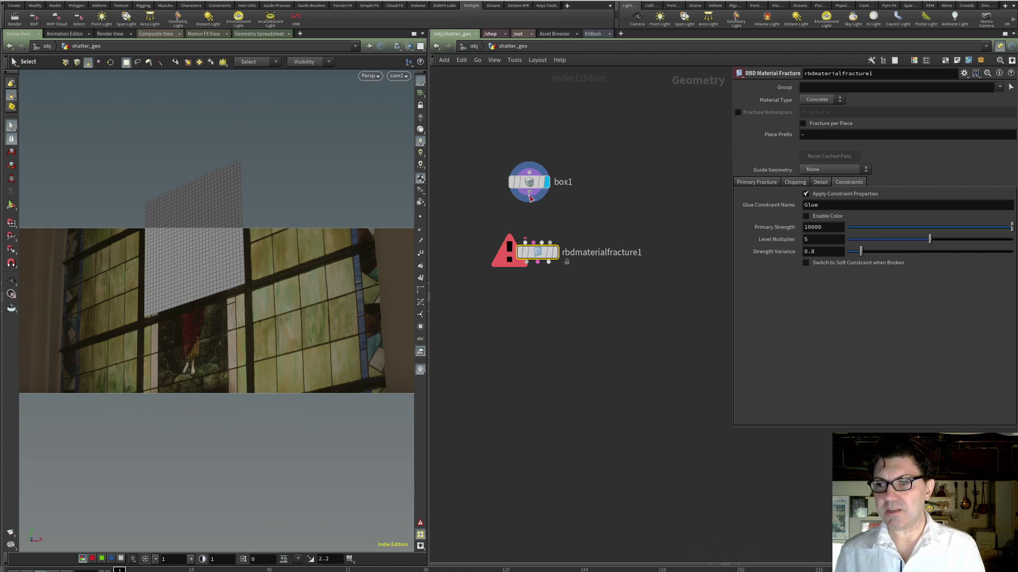
left_click_drag(530, 197, 524, 242)
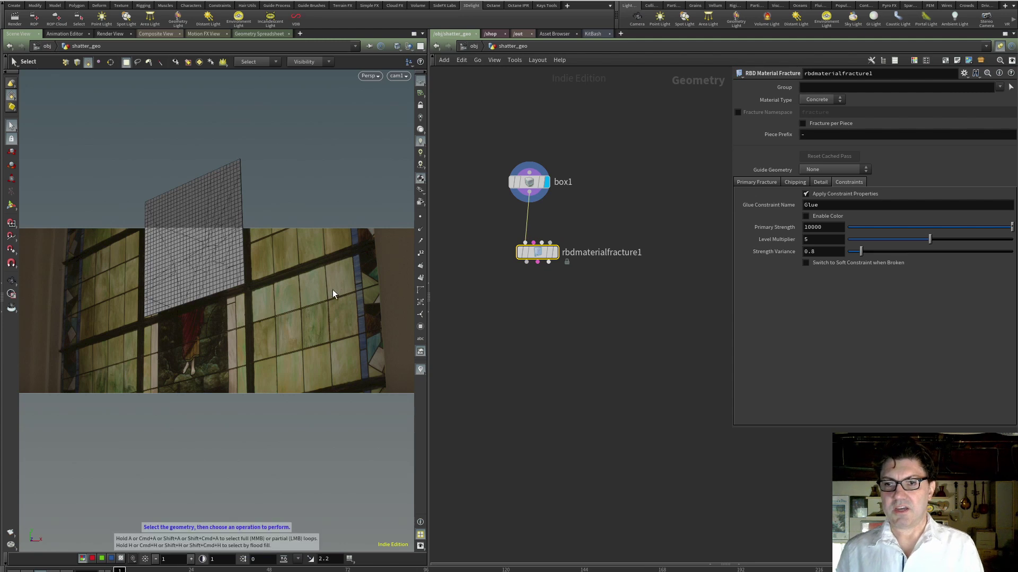
Step: Inspect the box's mesh up close and set the fracture node's material type to Glass
left_click(240, 311, "alt")
left_click_drag(170, 266, 209, 242, "alt")
scroll(209, 242, "up", 6)
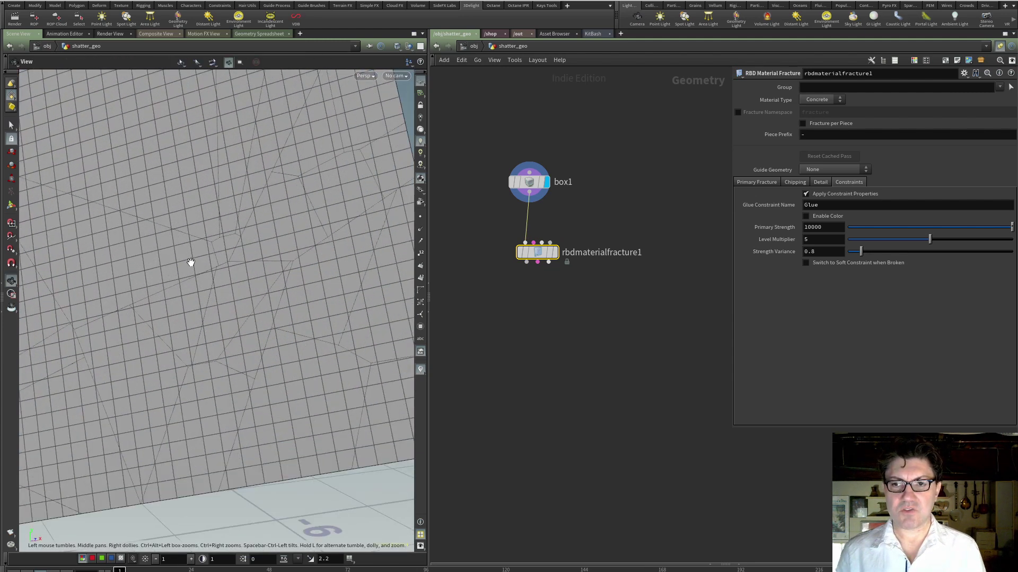
scroll(183, 255, "up", 3)
scroll(225, 302, "down", 8)
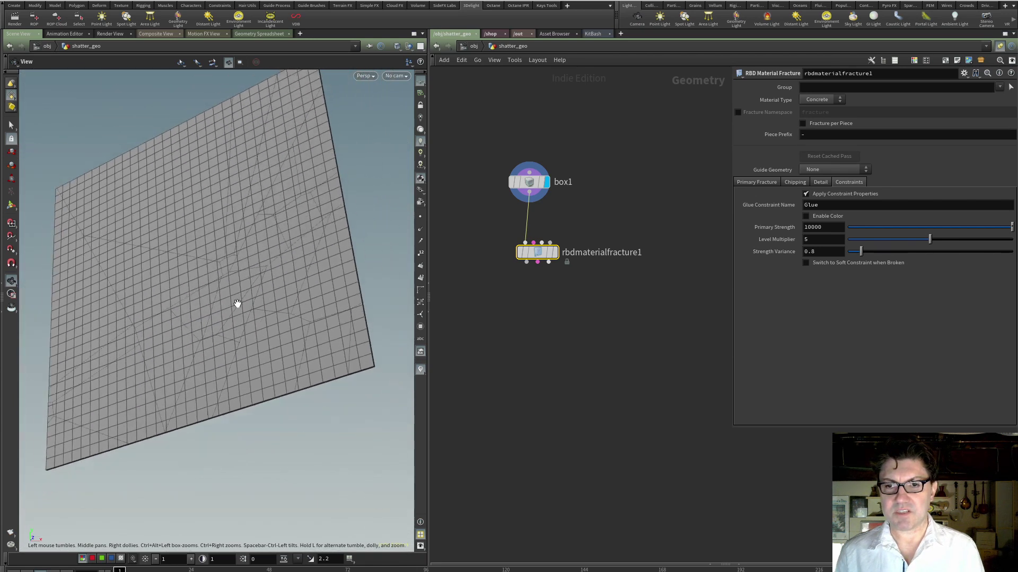
left_click_drag(196, 308, 230, 305, "alt")
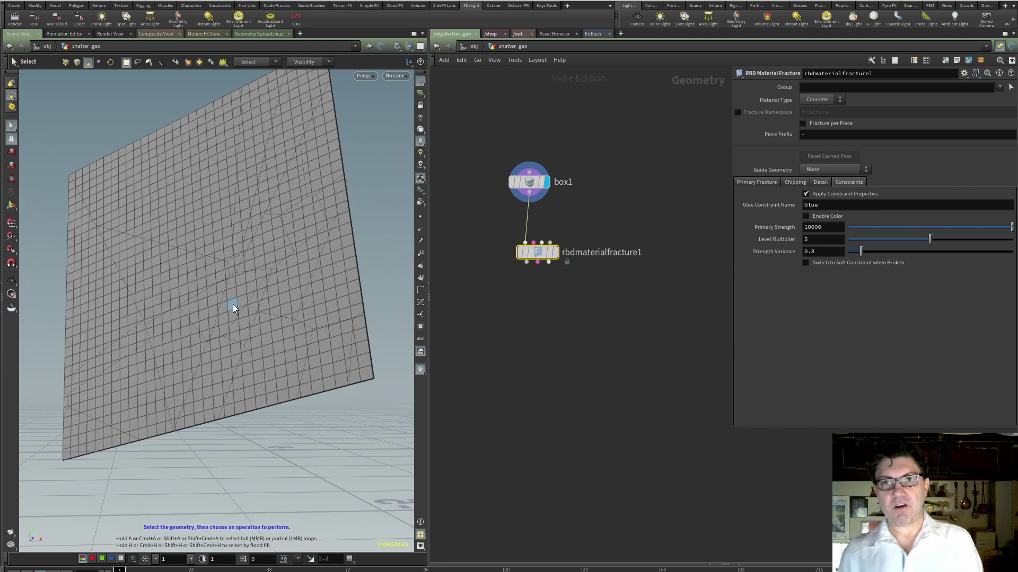
left_click_drag(213, 309, 232, 309, "alt")
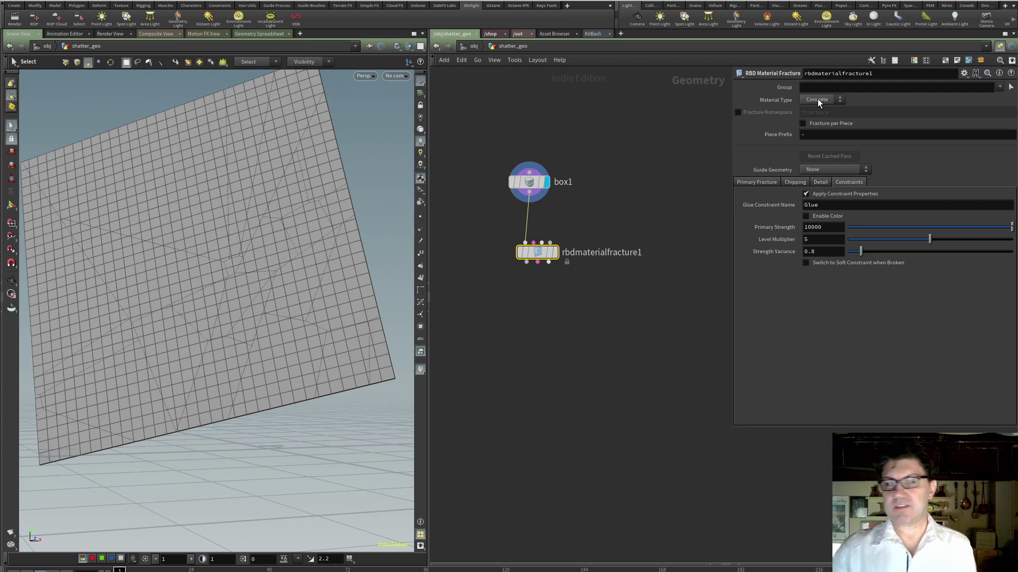
left_click(832, 99)
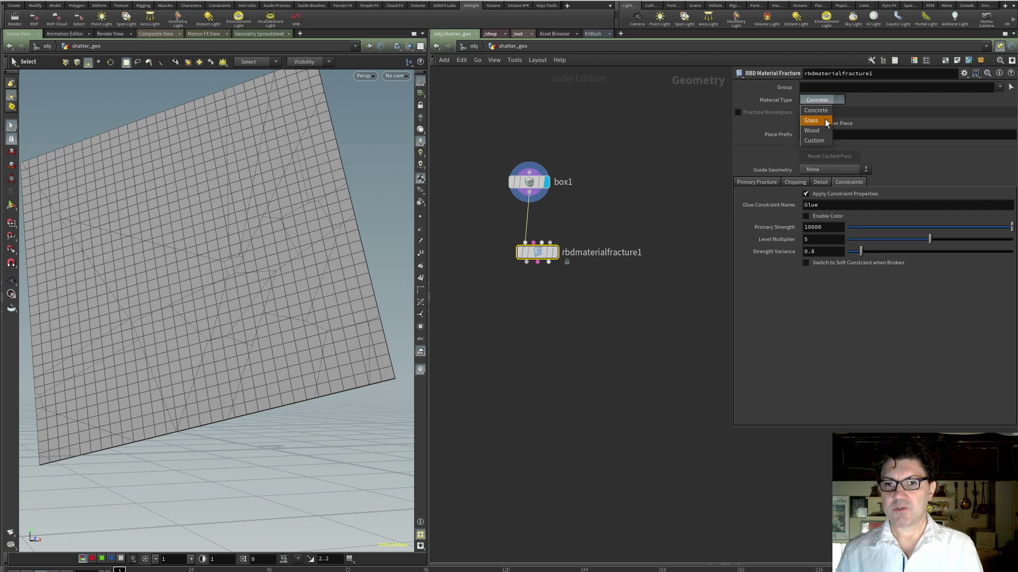
left_click(811, 121)
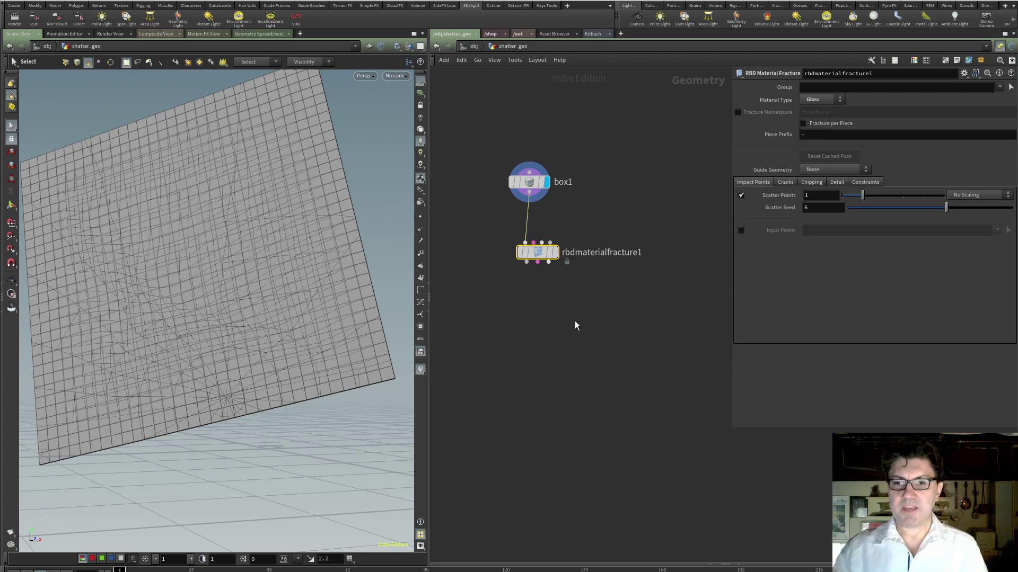
Step: Display the RBD Material Fracture node's result and set its scatter seed to 3.74
left_click_drag(284, 295, 252, 302, "alt")
left_click(554, 252)
left_click_drag(275, 341, 254, 342)
key("s")
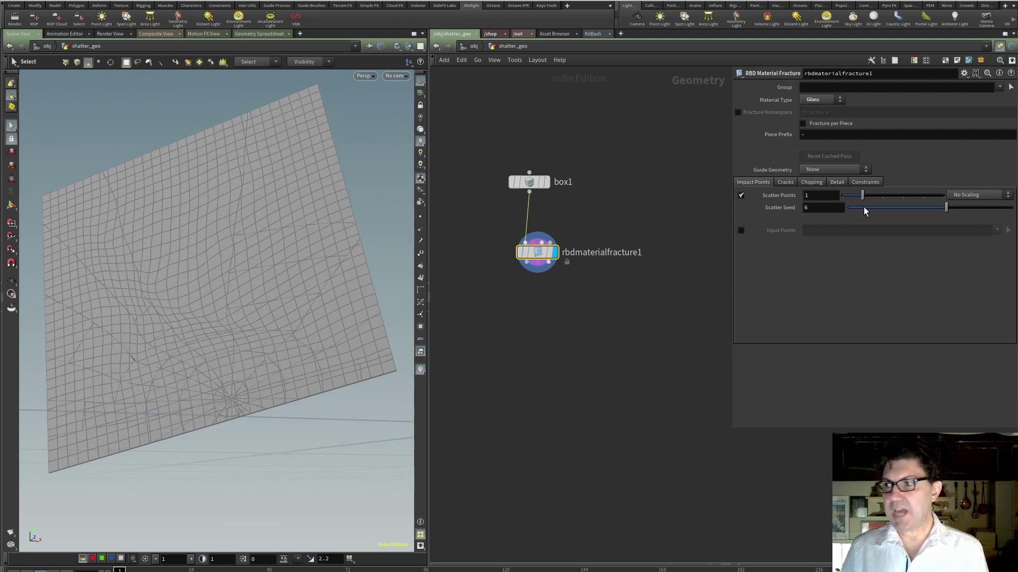
left_click_drag(944, 208, 914, 200)
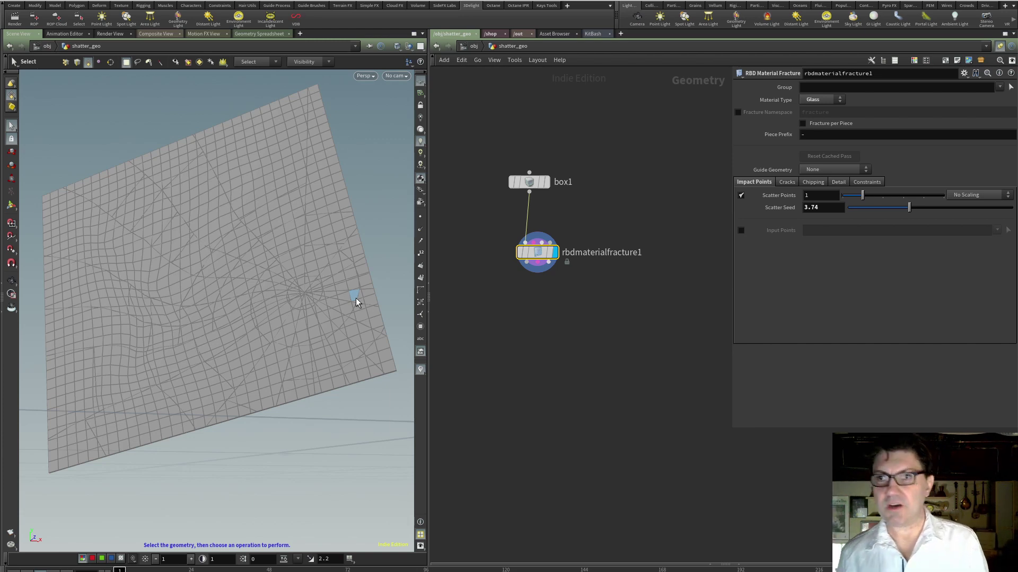
Step: Look through cam1, hide the shatter_geo object at object level, and examine the window plate
left_click(404, 75)
left_click(407, 122)
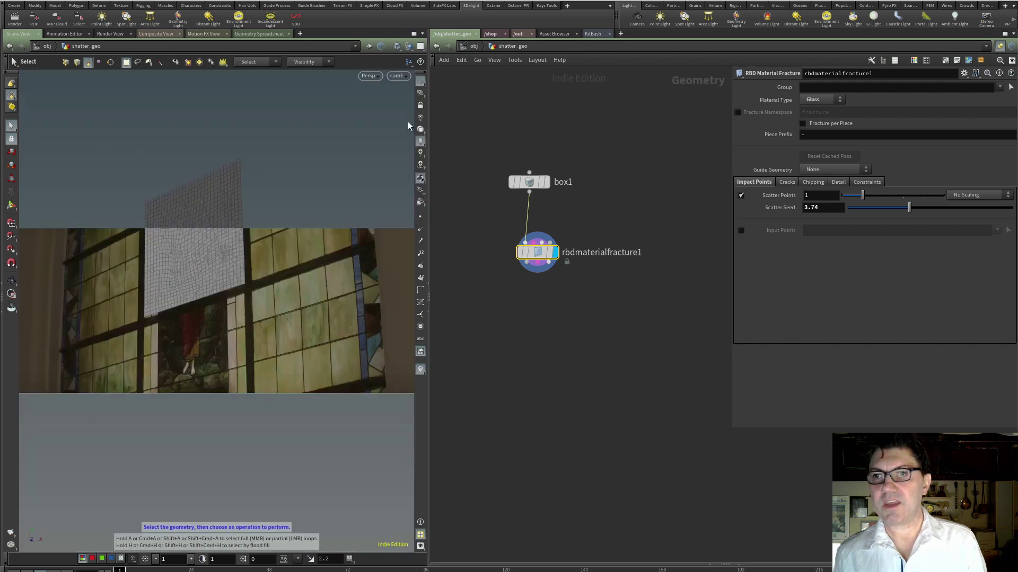
left_click(473, 46)
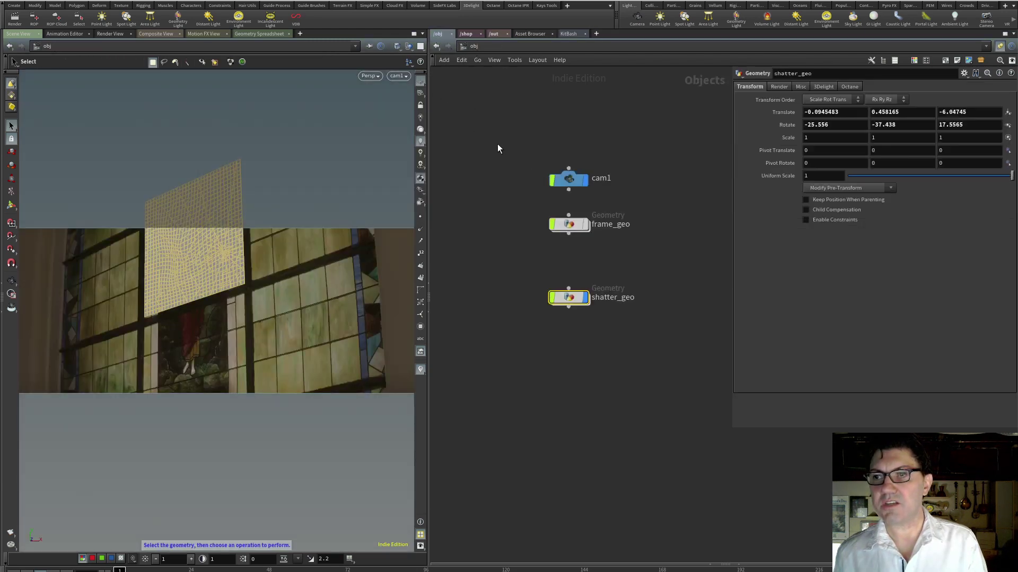
left_click(511, 180)
left_click(585, 298)
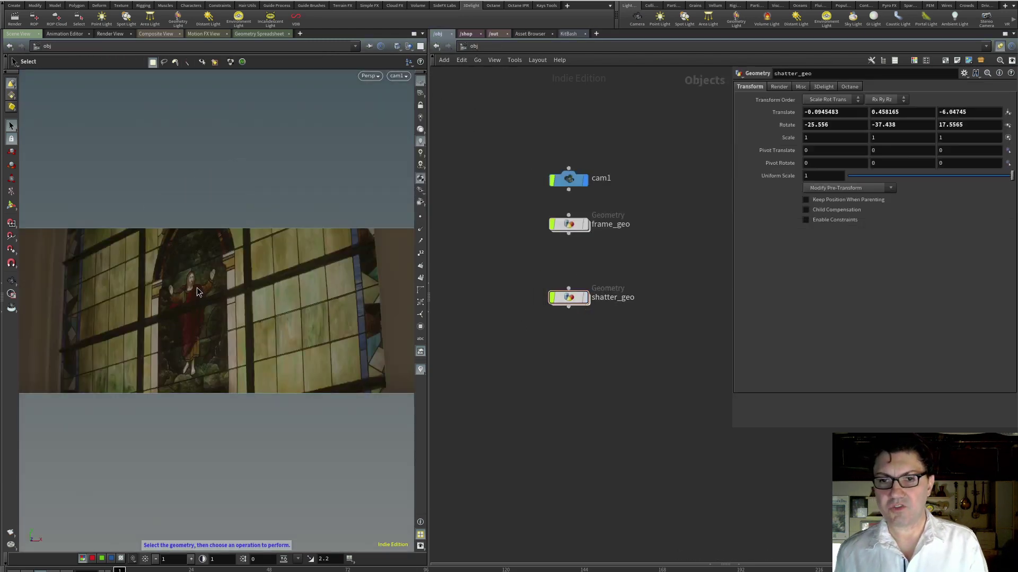
left_click_drag(428, 328, 710, 328)
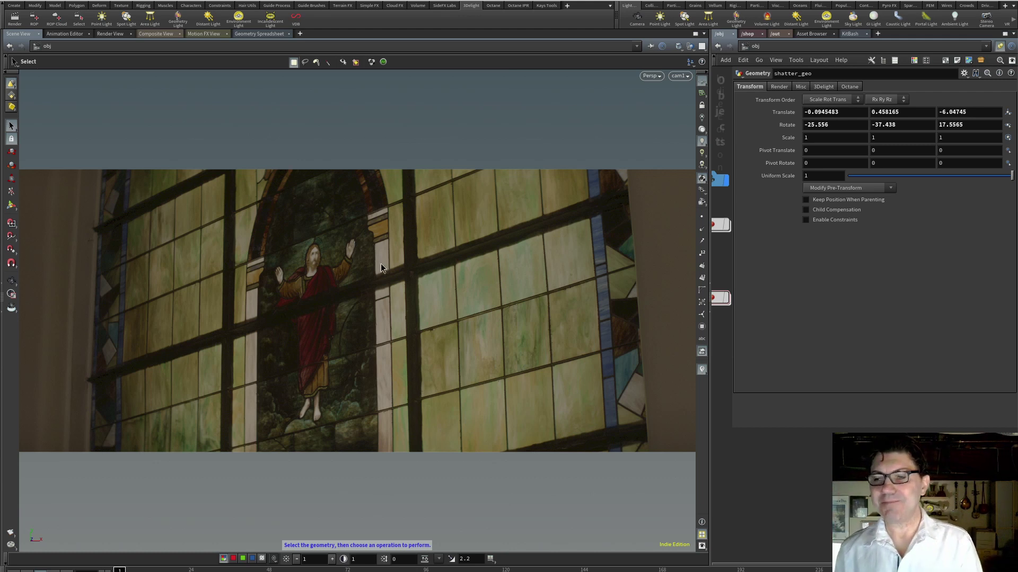
left_click_drag(711, 343, 435, 325)
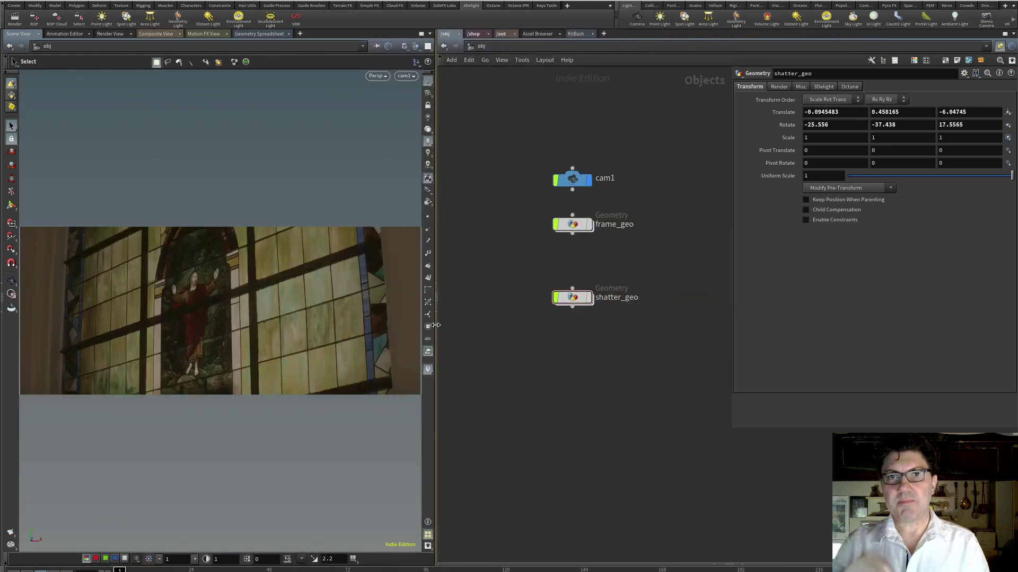
Step: Show the shatter_geo object again and open its geometry network
left_click(588, 298)
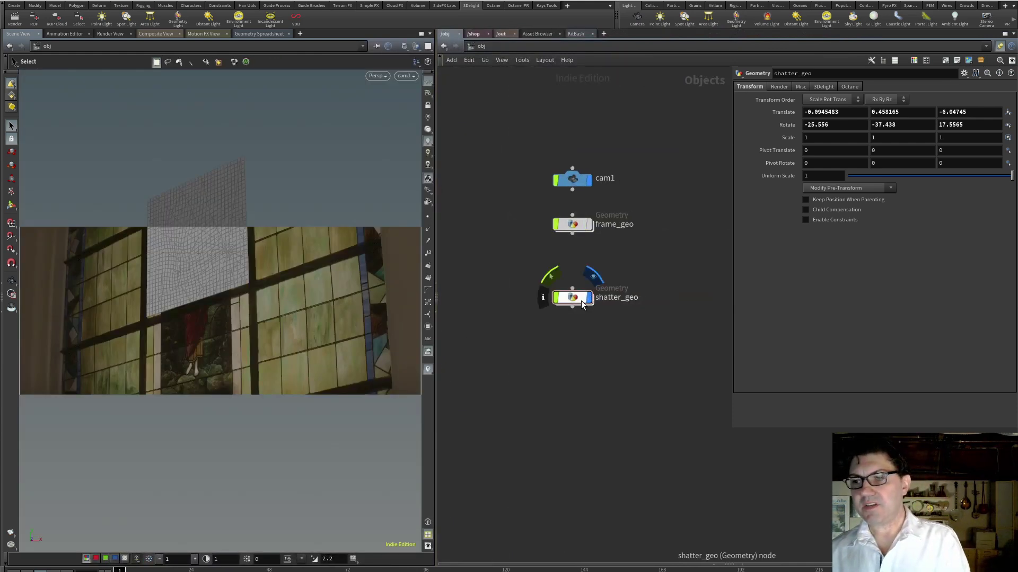
double_click(582, 301)
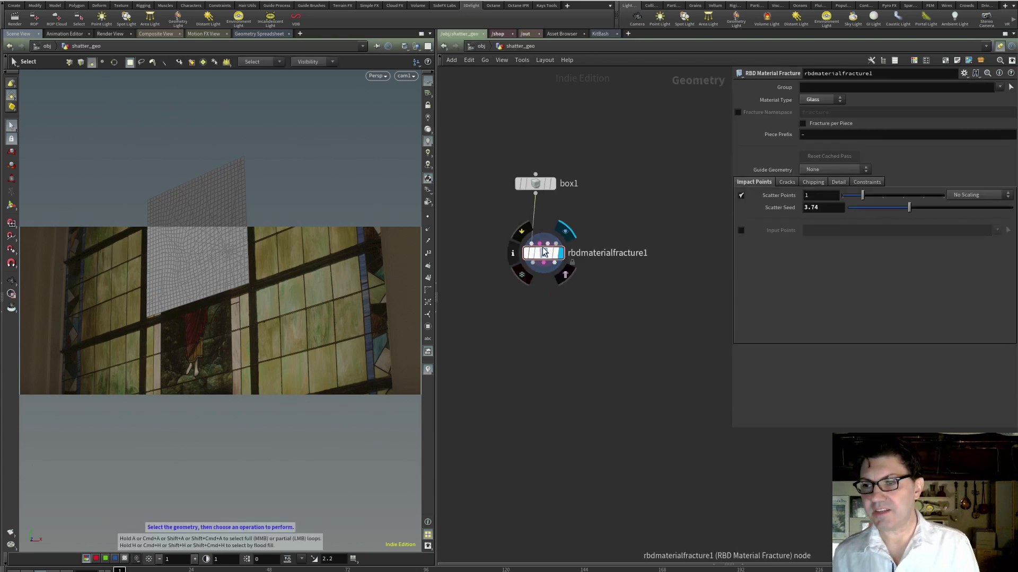
mouse_move(556, 245)
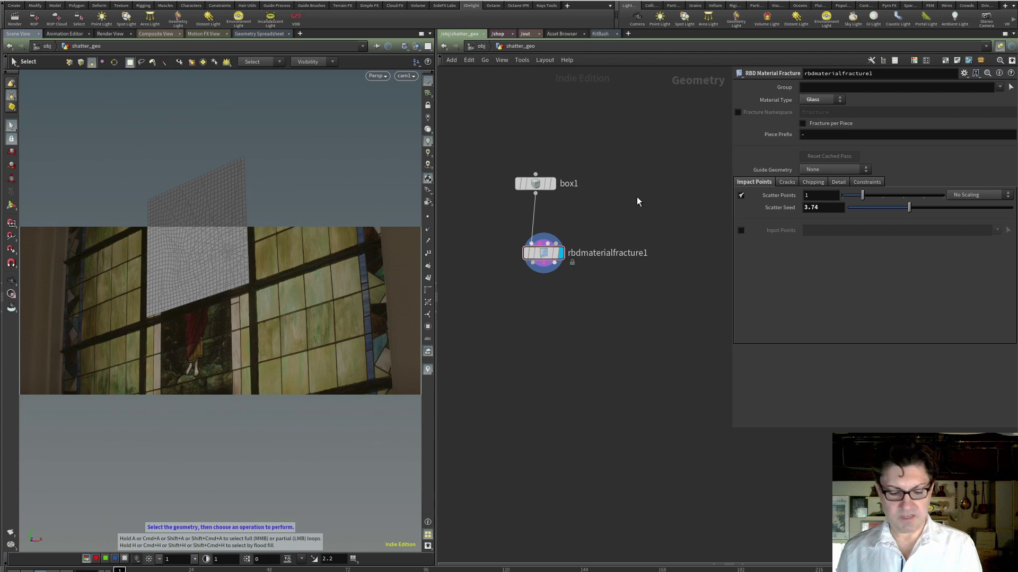
Step: Place an Add node beside the box node and display it with Point 0 enabled
key("Tab")
type("null")
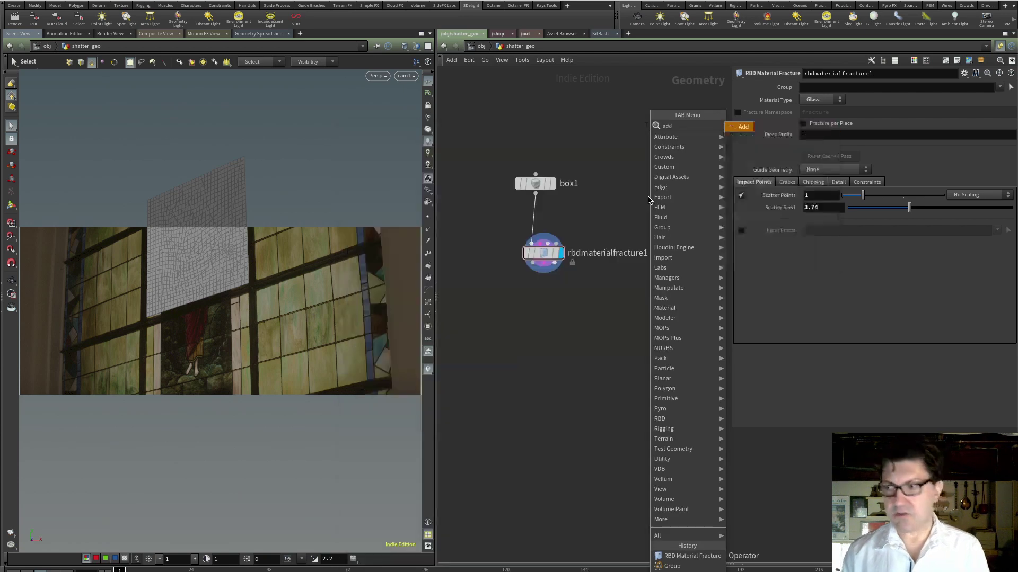
key("Return")
left_click(636, 205)
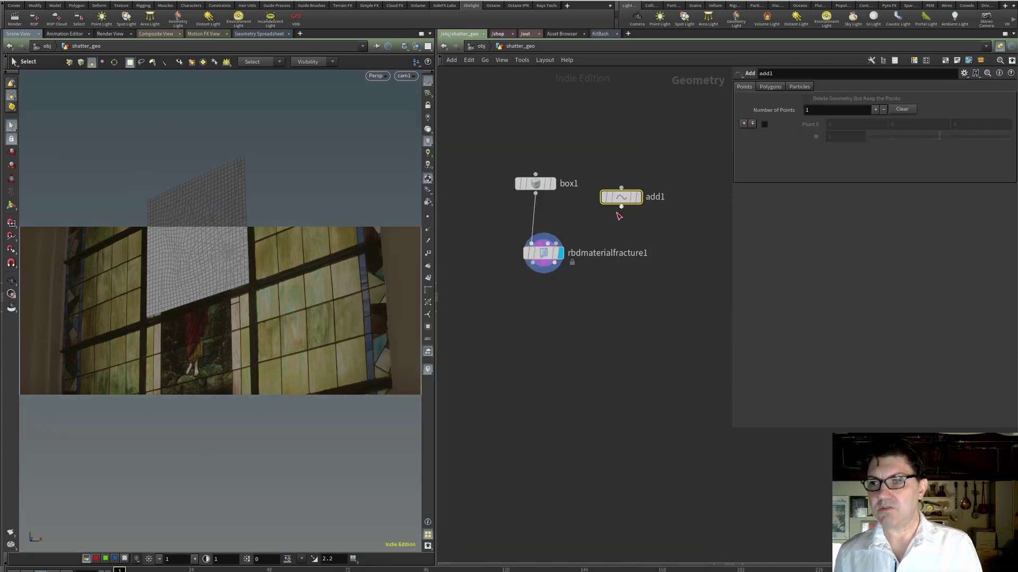
left_click(638, 199)
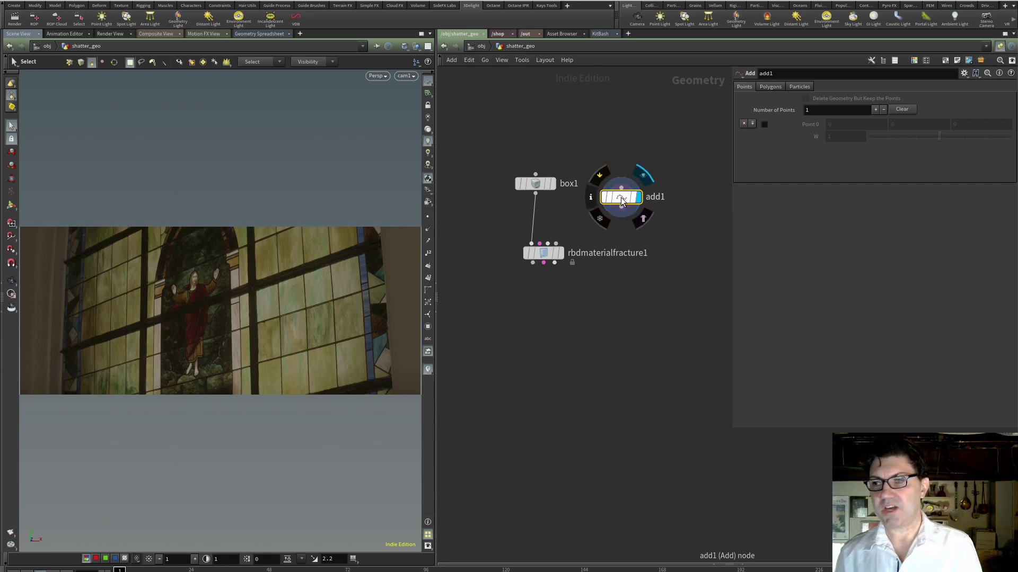
left_click(763, 124)
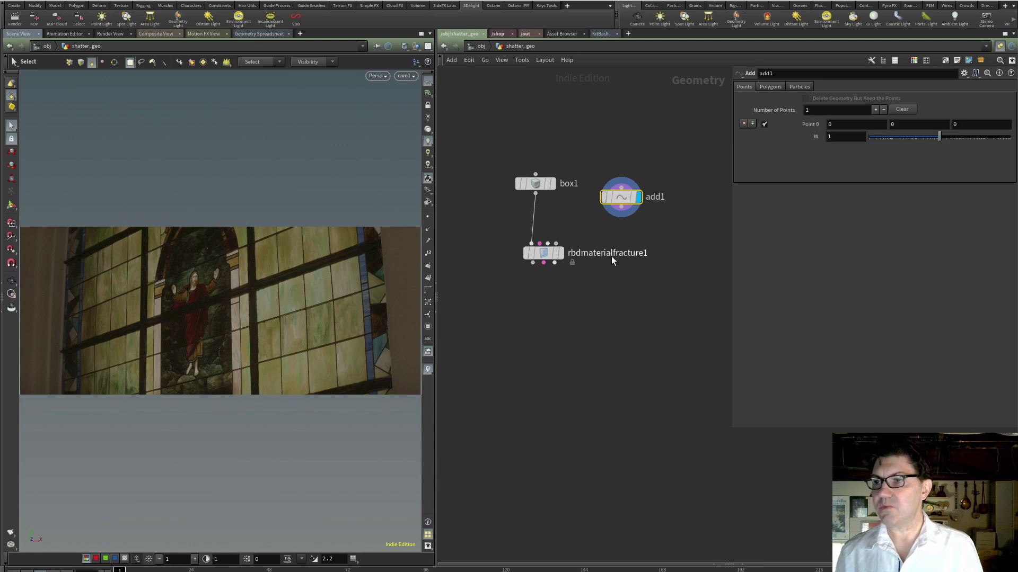
Step: Wire the Add node into the fourth input of the RBD Material Fracture node and display the fracture result
left_click_drag(626, 212, 565, 240)
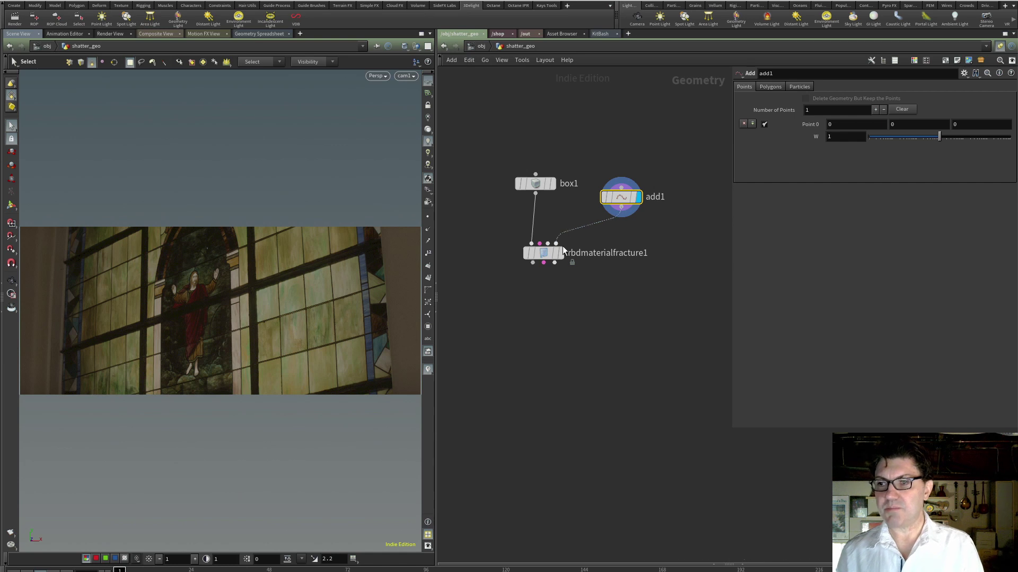
mouse_move(564, 260)
left_click(563, 254)
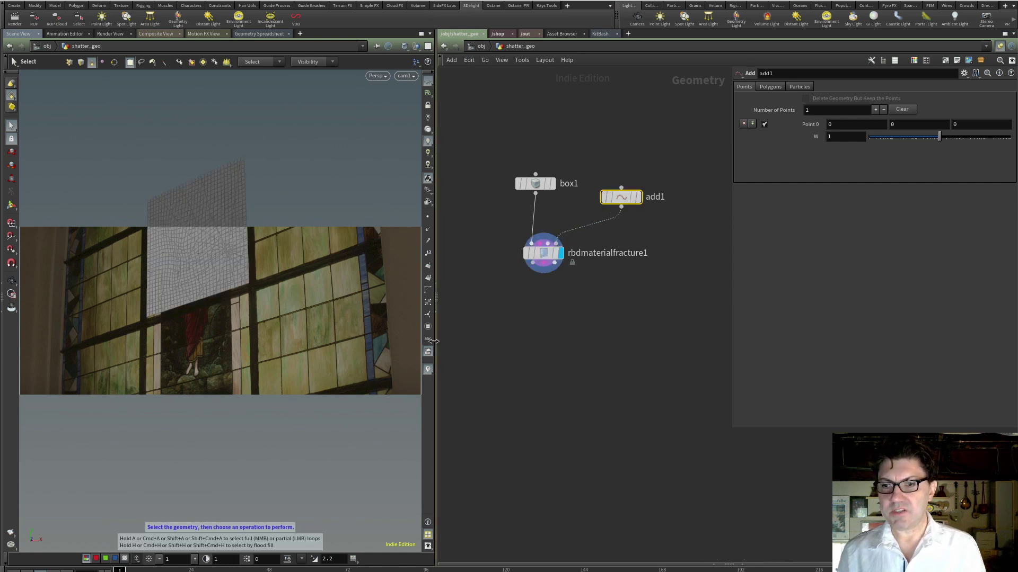
Step: Turn off Scatter Points and turn on Input Points for the RBD Material Fracture node's impact points
left_click_drag(433, 350, 644, 349)
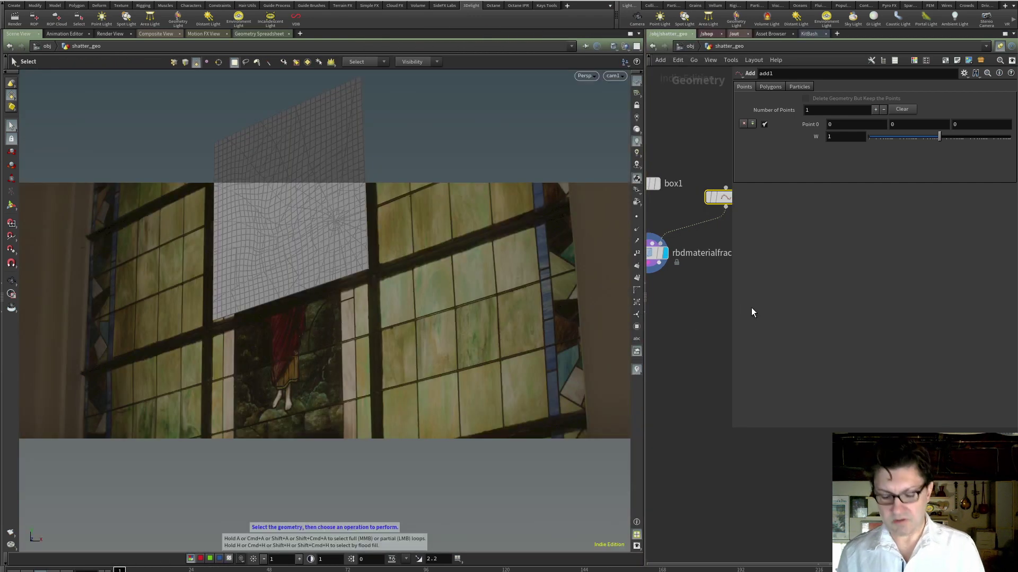
left_click_drag(733, 310, 880, 286)
middle_click_drag(724, 300, 765, 335)
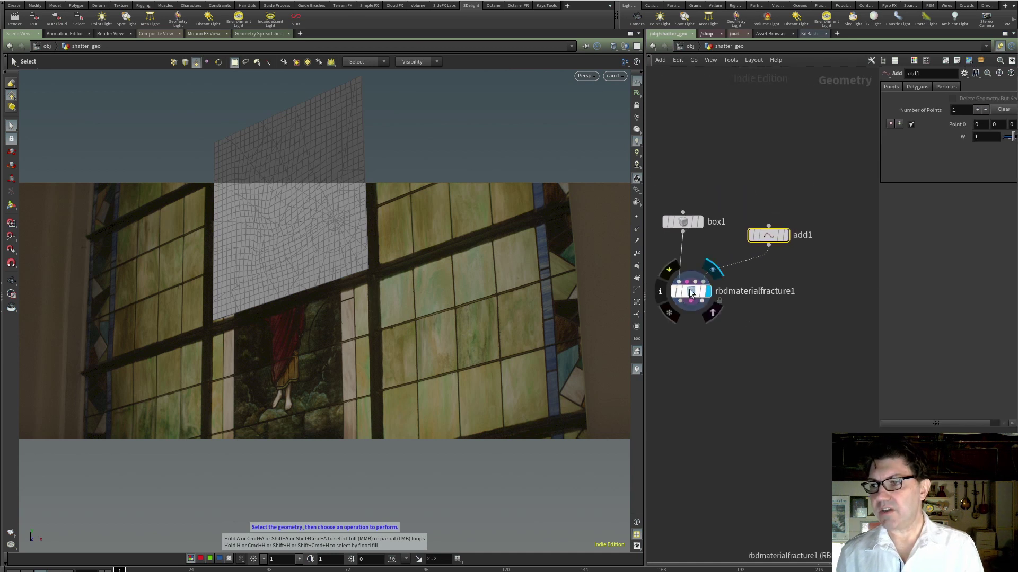
left_click(689, 291)
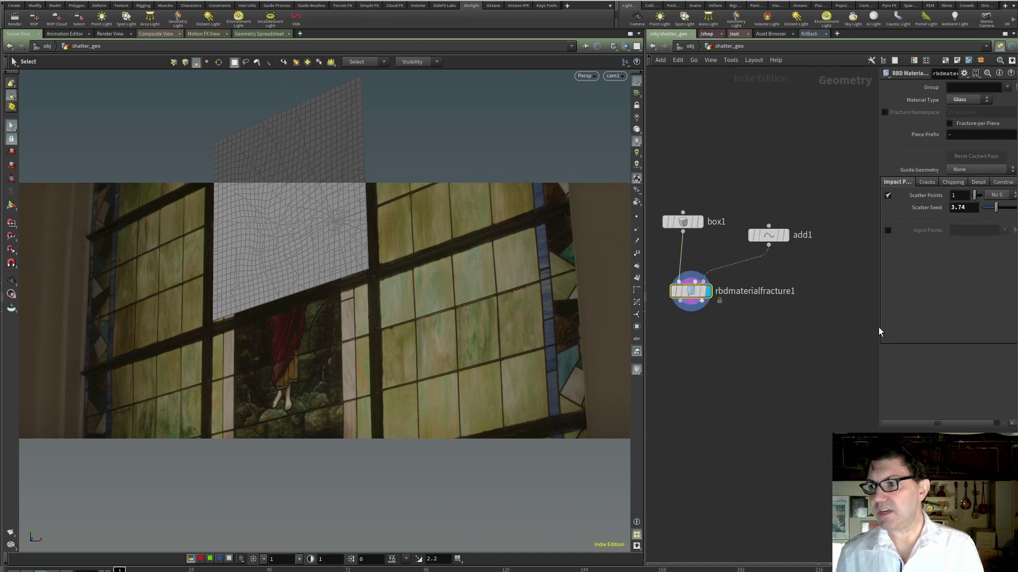
left_click_drag(881, 330, 790, 330)
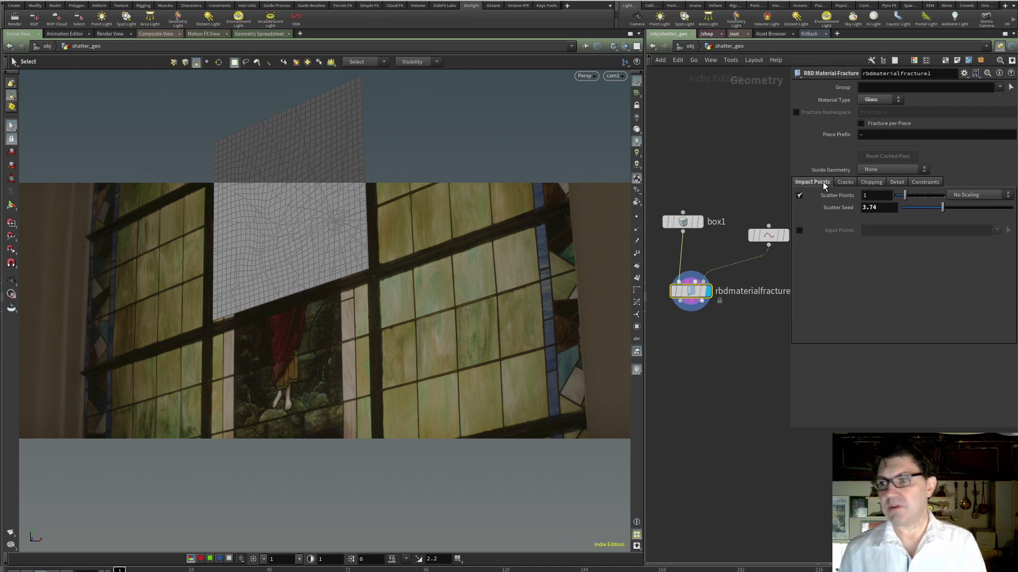
left_click(799, 196)
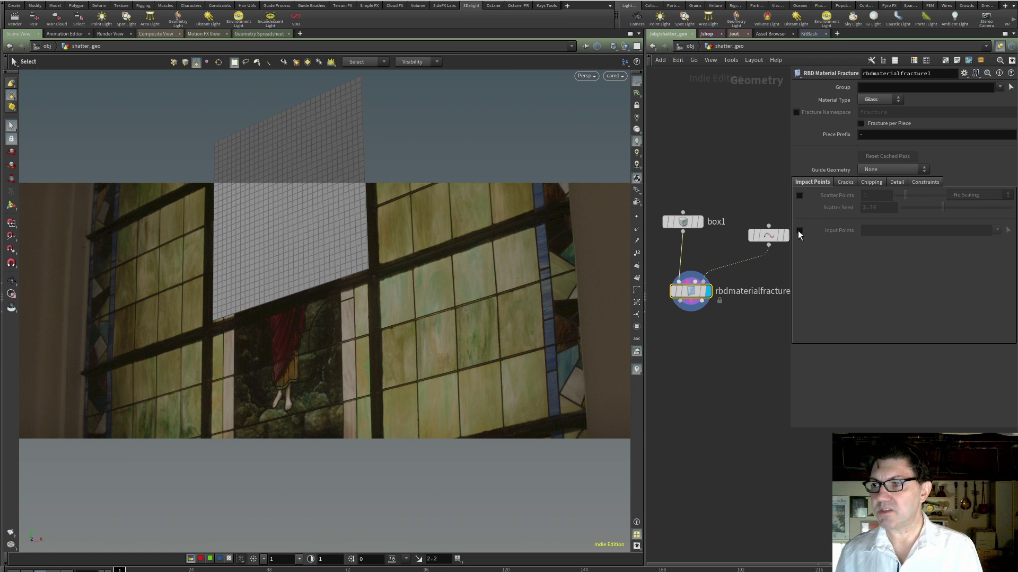
left_click(799, 231)
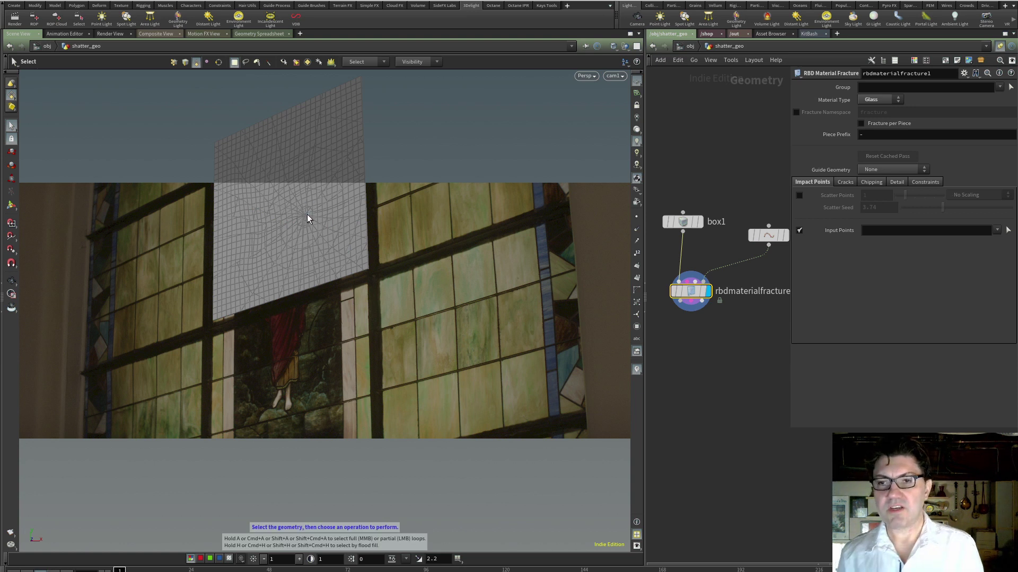
Step: Activate the viewport handle for the Add node's point and move the node closer to the box node
left_click(769, 237)
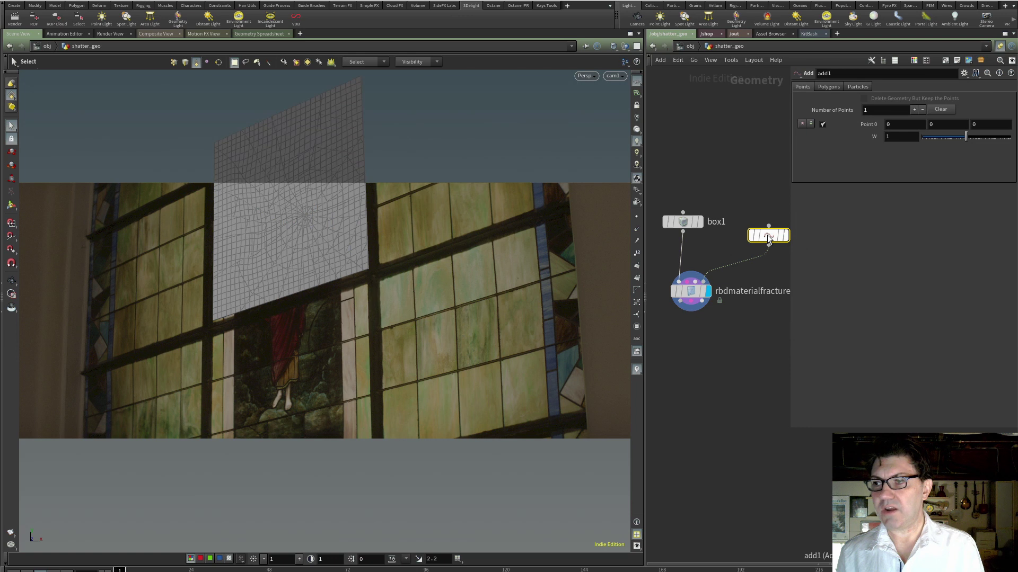
left_click(11, 205)
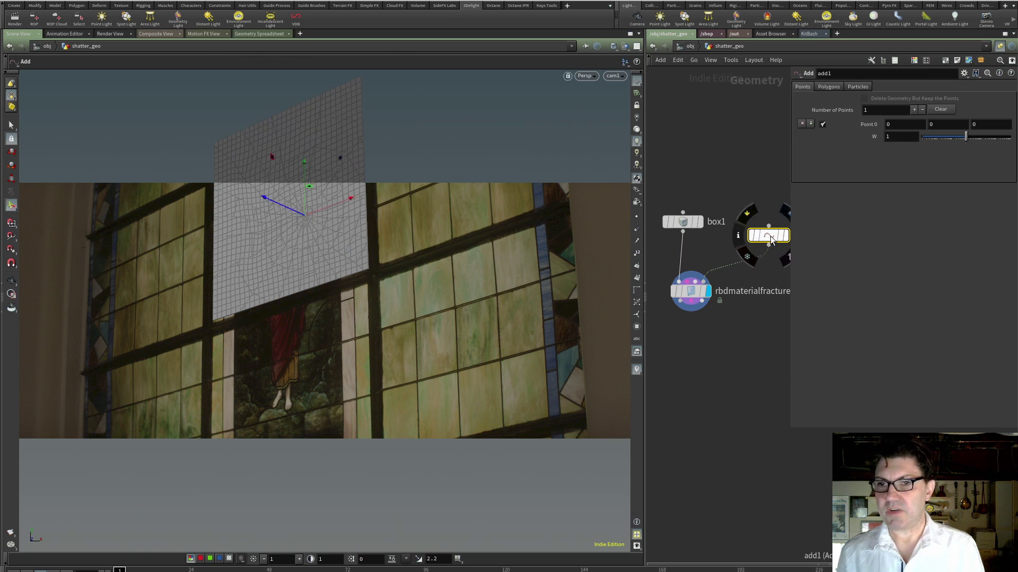
left_click_drag(769, 235, 751, 218)
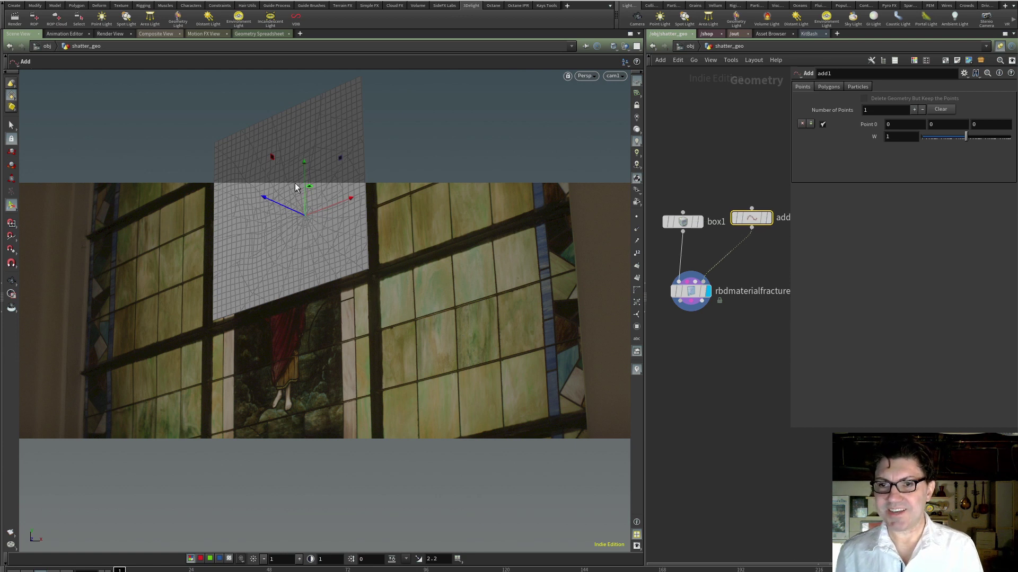
Step: Set the viewport shading to Wireframe and move the Add node's Point 0 to about X 0.126, Y -0.151
left_click(614, 46)
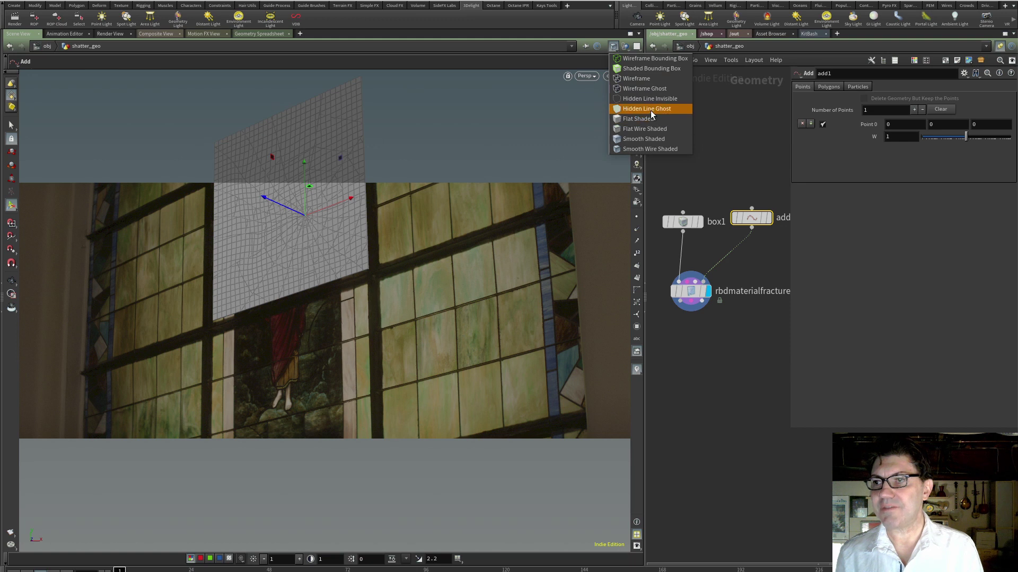
left_click(650, 110)
left_click(613, 46)
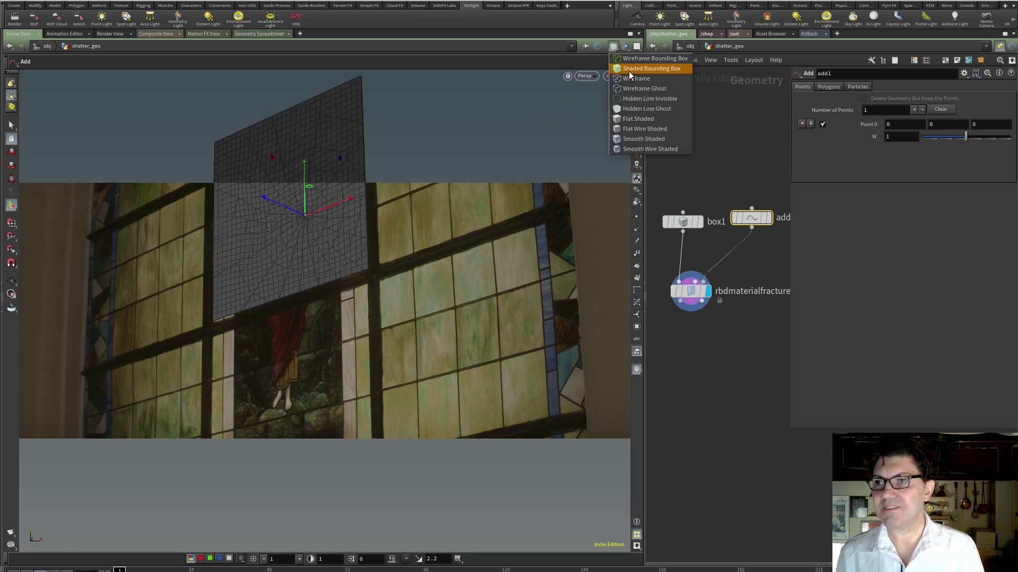
left_click(636, 79)
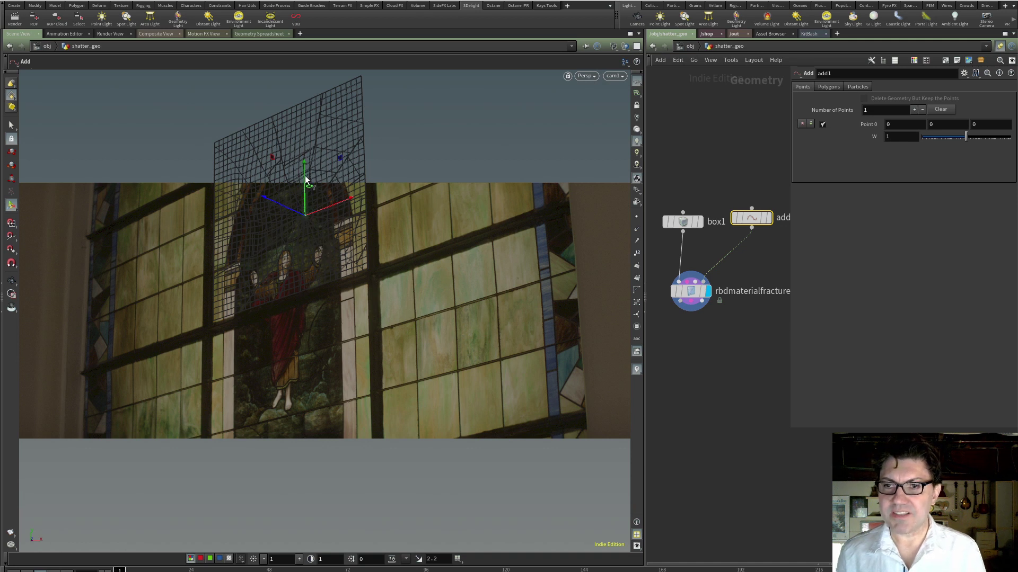
left_click_drag(306, 179, 354, 227)
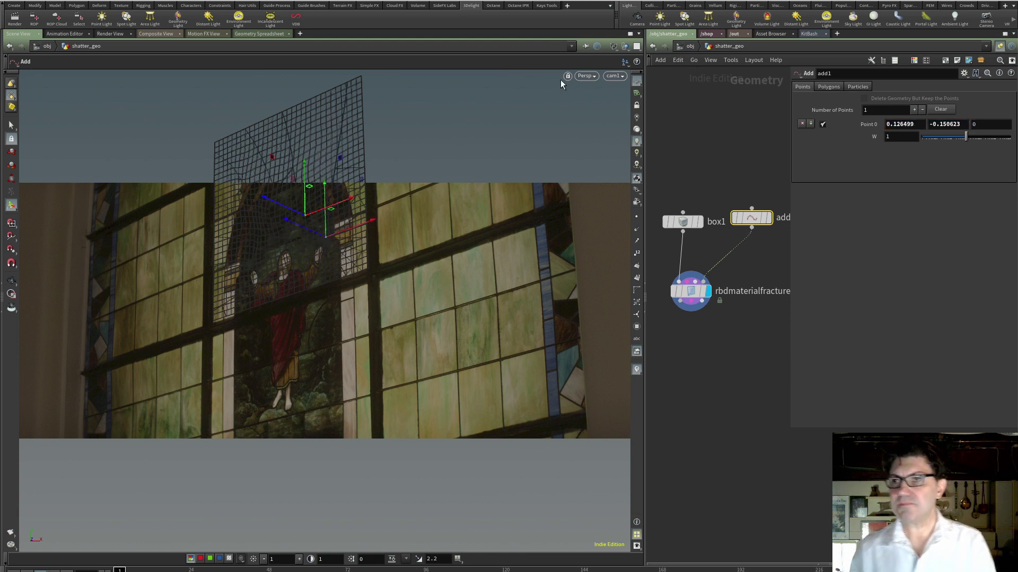
Step: Return the viewport shading to Flat Wire Shaded and widen the network editor area
left_click(613, 47)
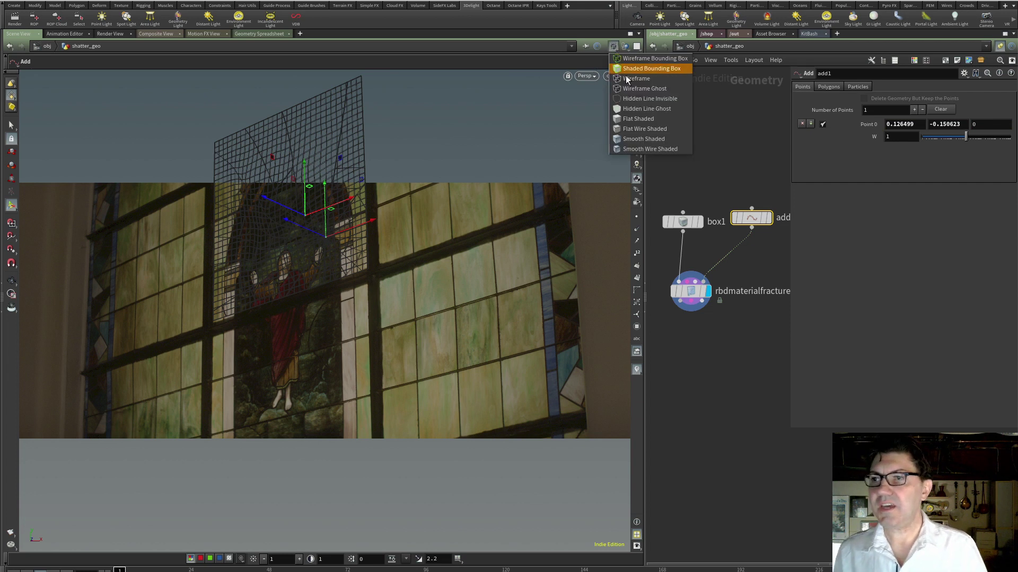
left_click(640, 128)
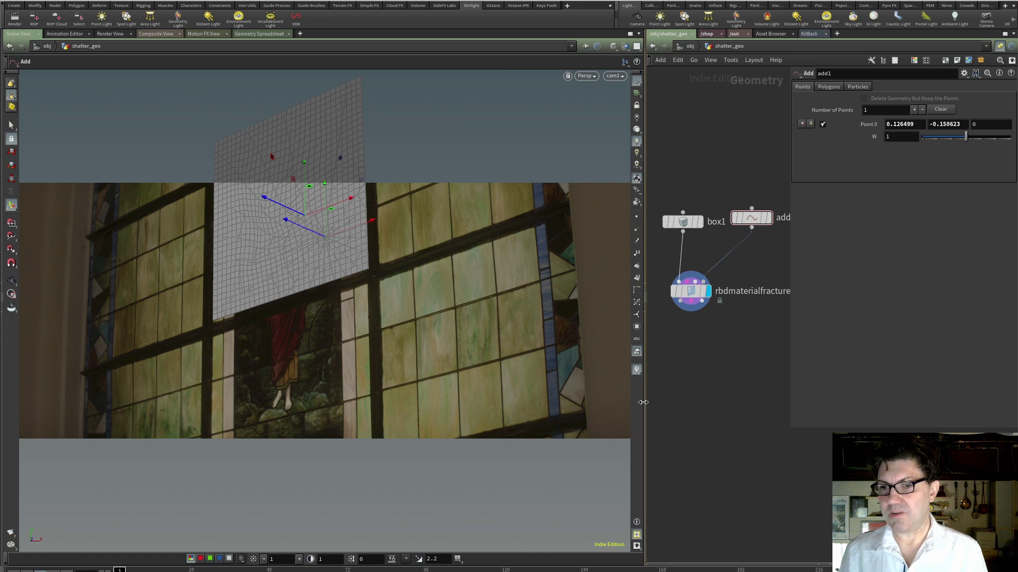
left_click_drag(643, 403, 526, 385)
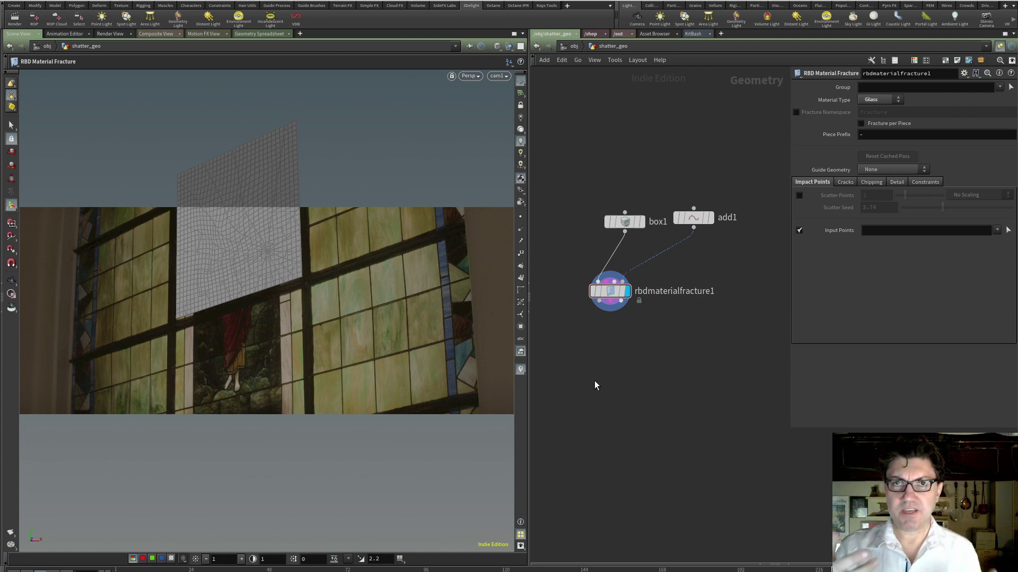
Step: Add an RBD Bullet Solver node below the RBD Material Fracture node
key("Tab")
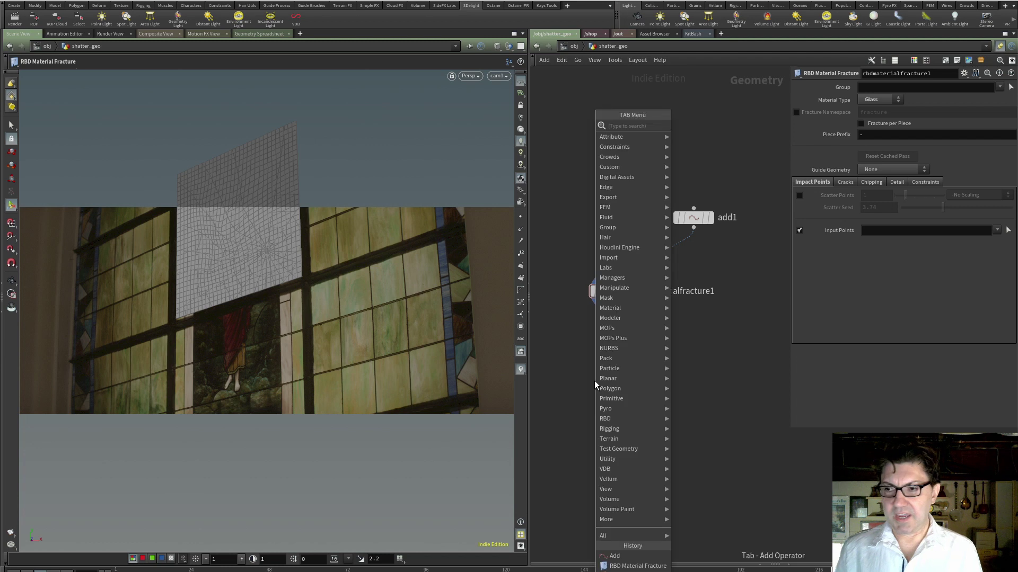
type("rbd")
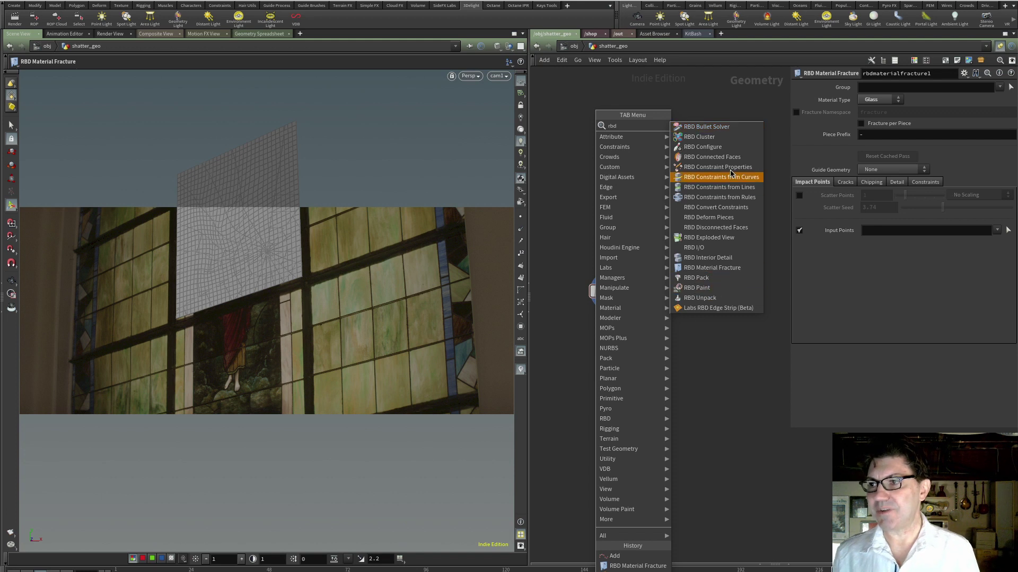
left_click(736, 129)
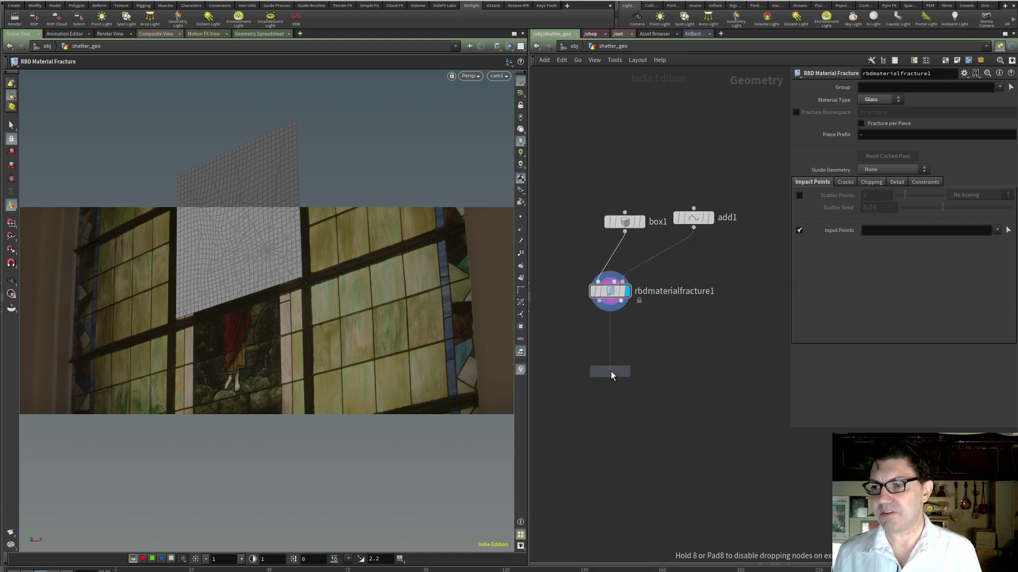
left_click(634, 349)
Step: Wire the fracture node's geometry and proxy geometry outputs into the bullet solver's first and third inputs, and display the solver
left_click_drag(599, 301, 597, 354)
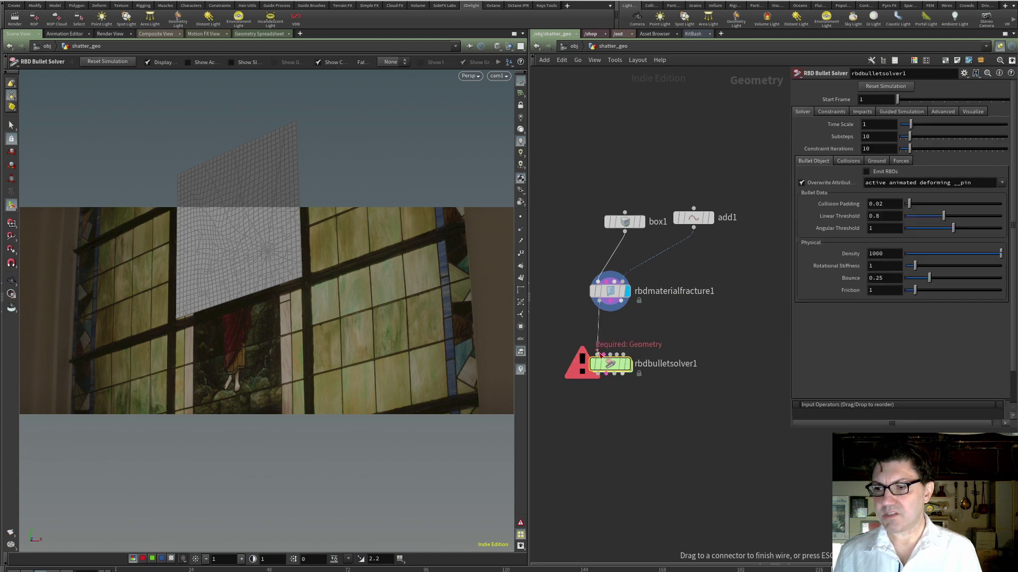
left_click(598, 354)
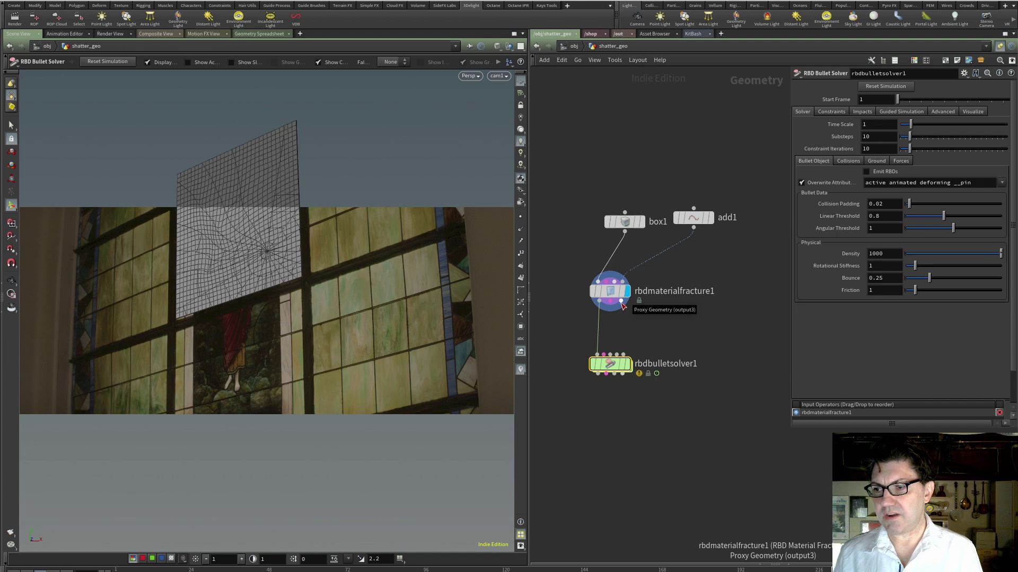
left_click(617, 356)
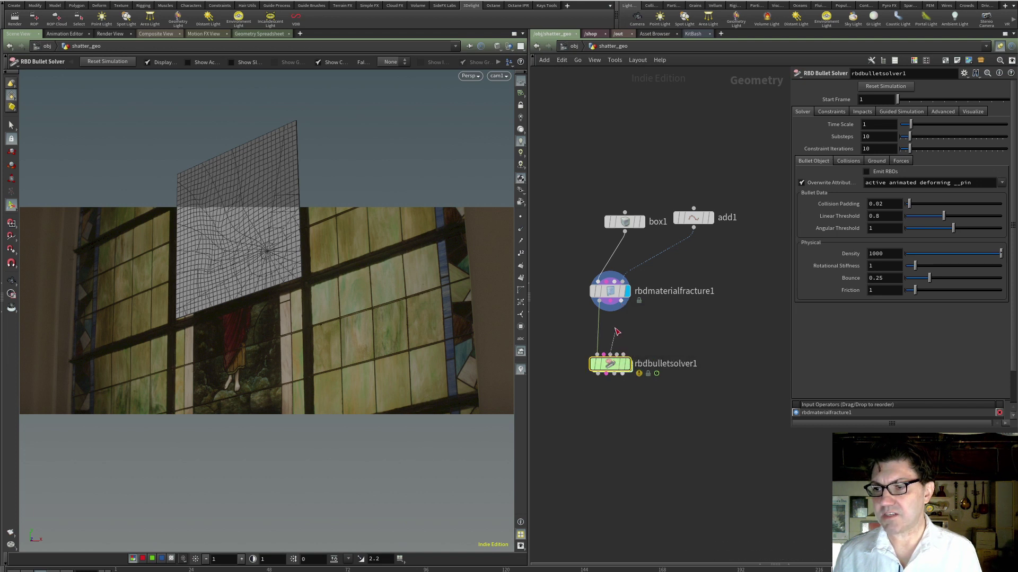
left_click(620, 310)
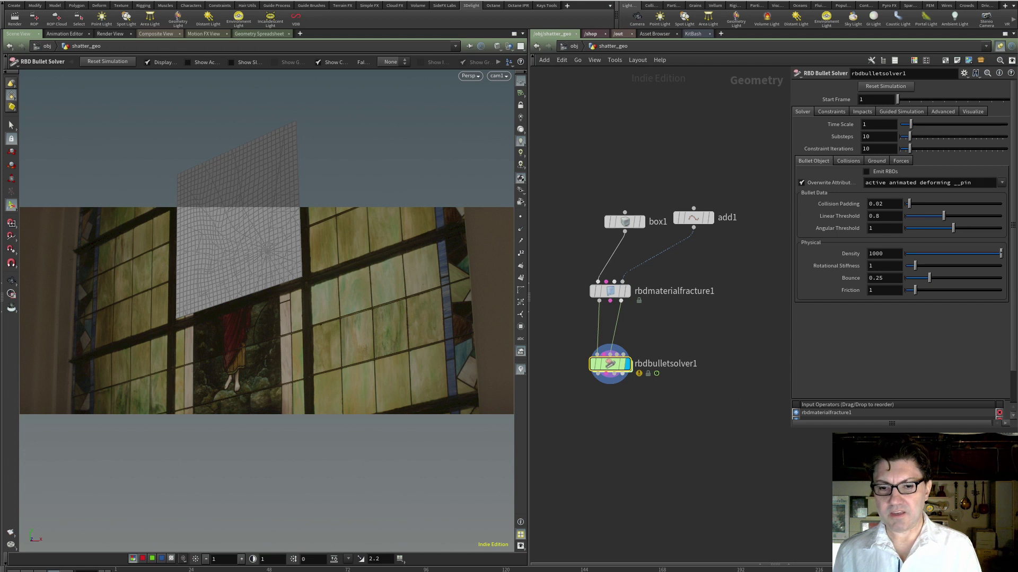
Step: Play the bullet solver simulation to review the fractured glass motion and return to the first frame
key("Up")
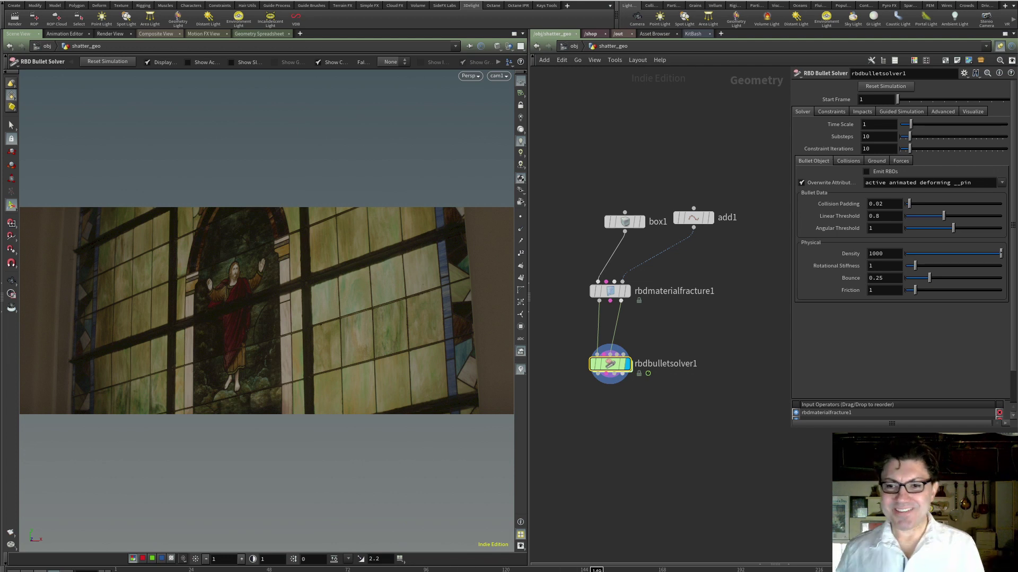
key("Up")
key("ctrl+Up")
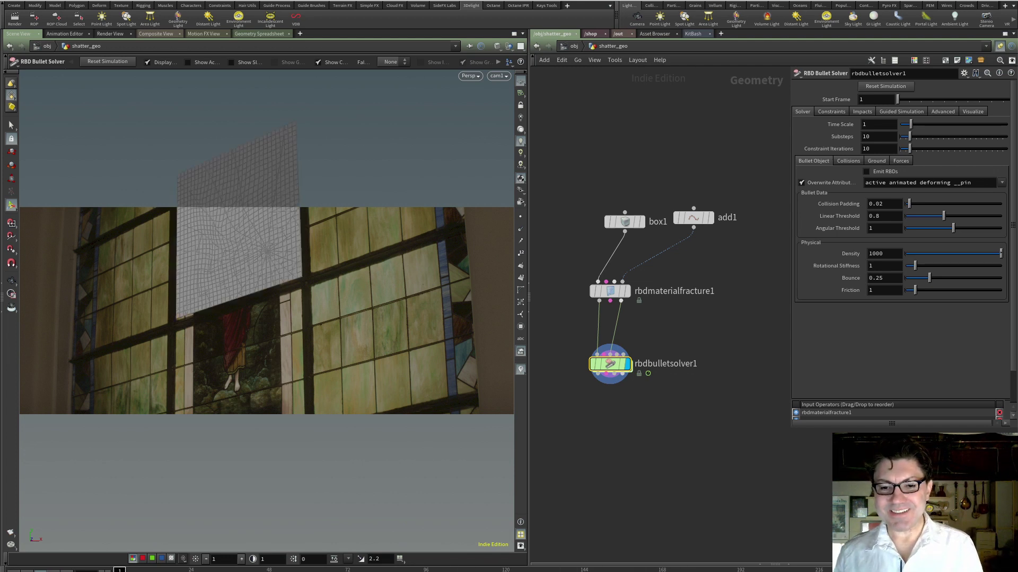
key("Up")
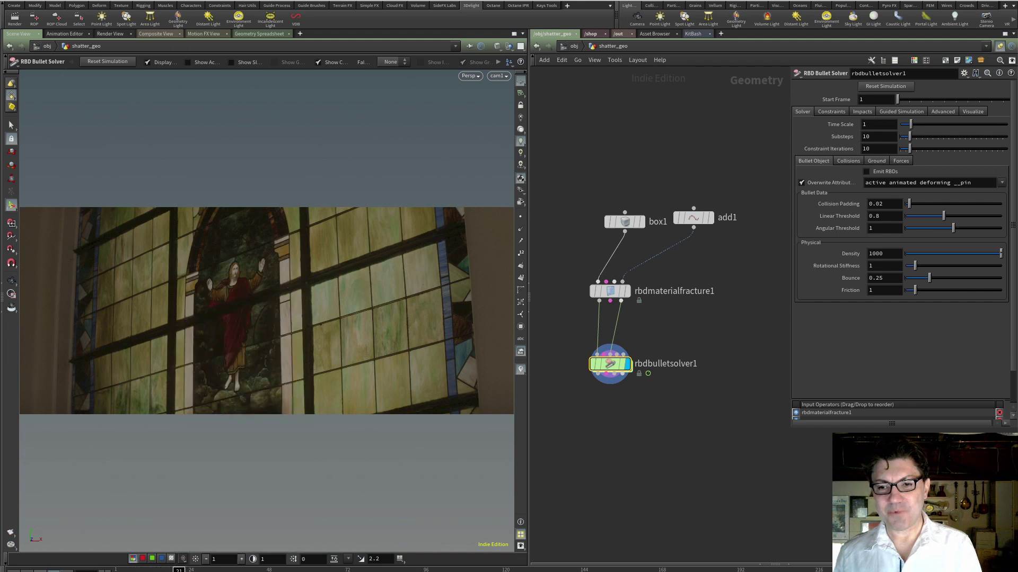
key("ctrl+Up")
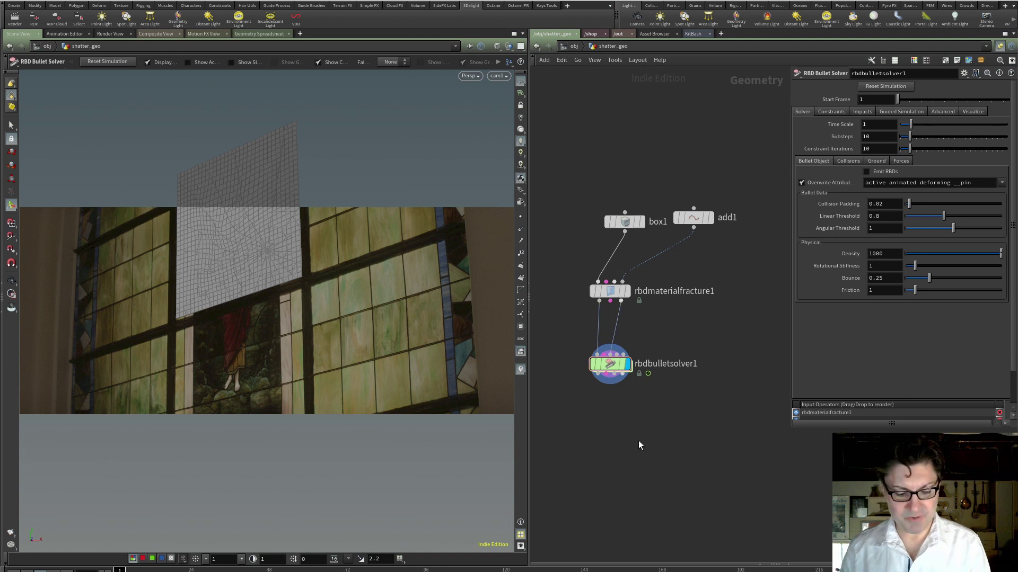
Step: Add a second Box node, place it to the side of the bullet solver, and display it
key("Tab")
type("box")
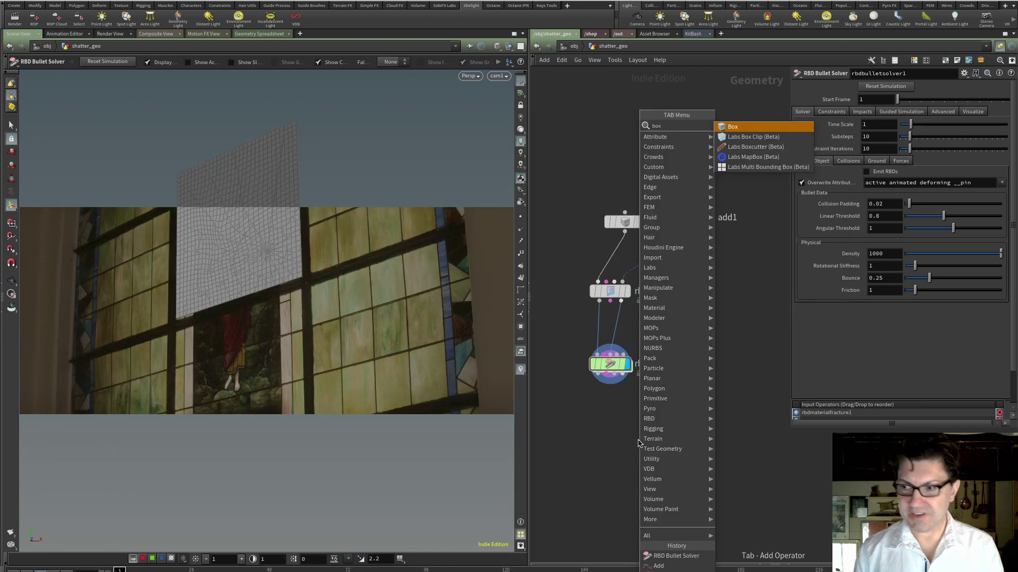
key("Return")
left_click(638, 440)
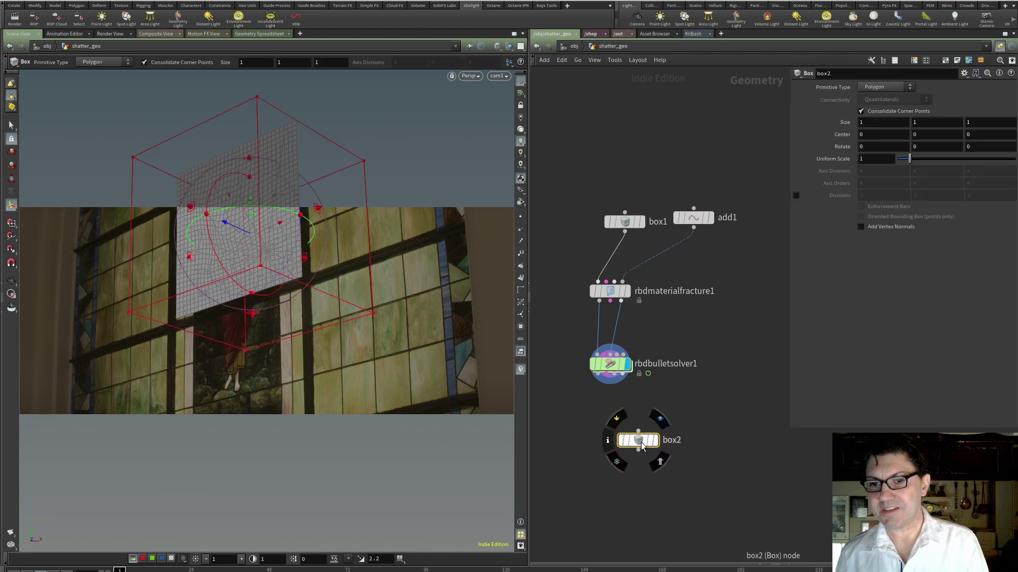
left_click_drag(641, 444, 723, 327)
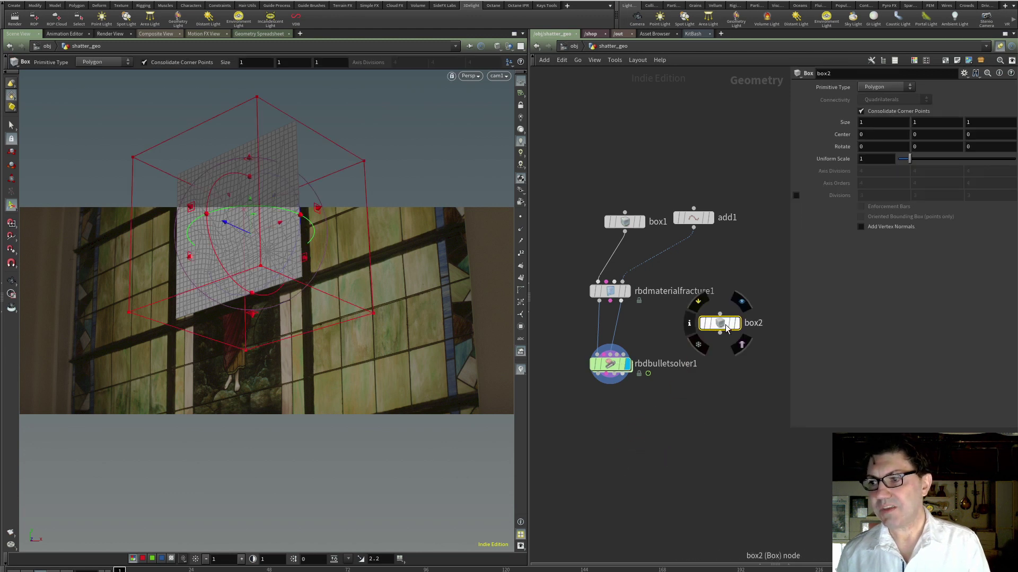
left_click(737, 325)
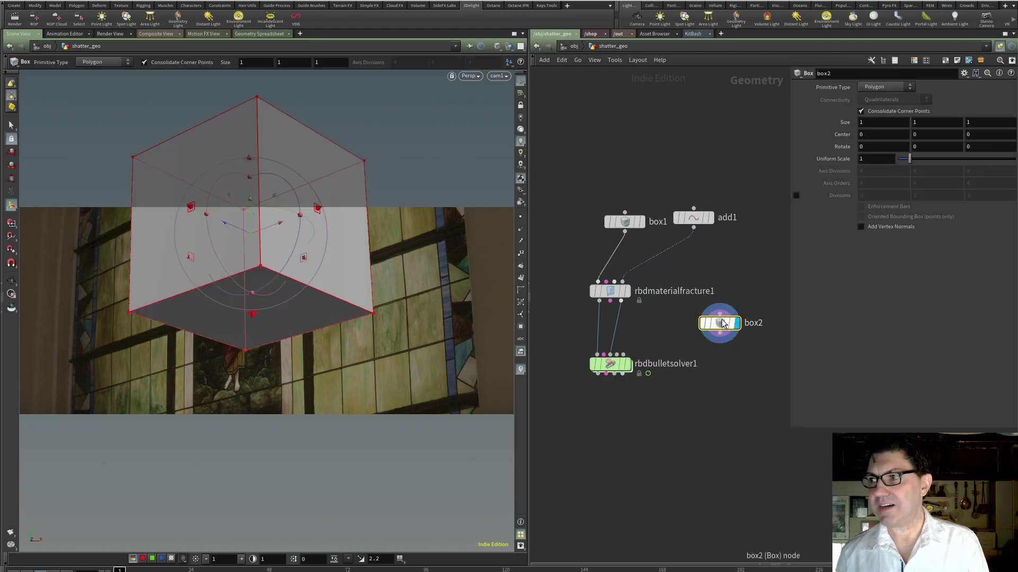
Step: Set the second box's size to 2 by 0.1 by 2 to form a flat slab
left_click(884, 120)
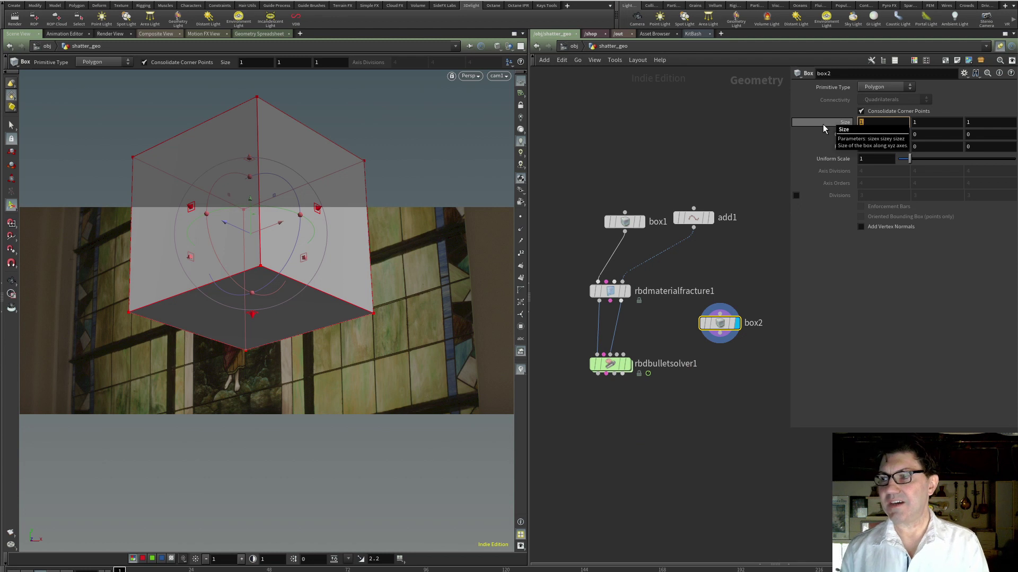
type("2")
key("Tab")
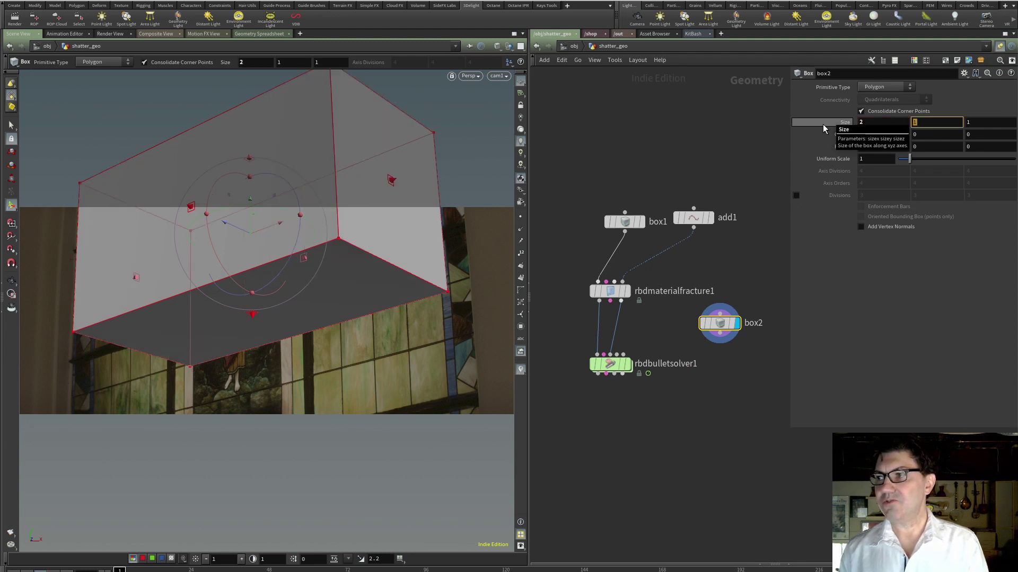
type(".1")
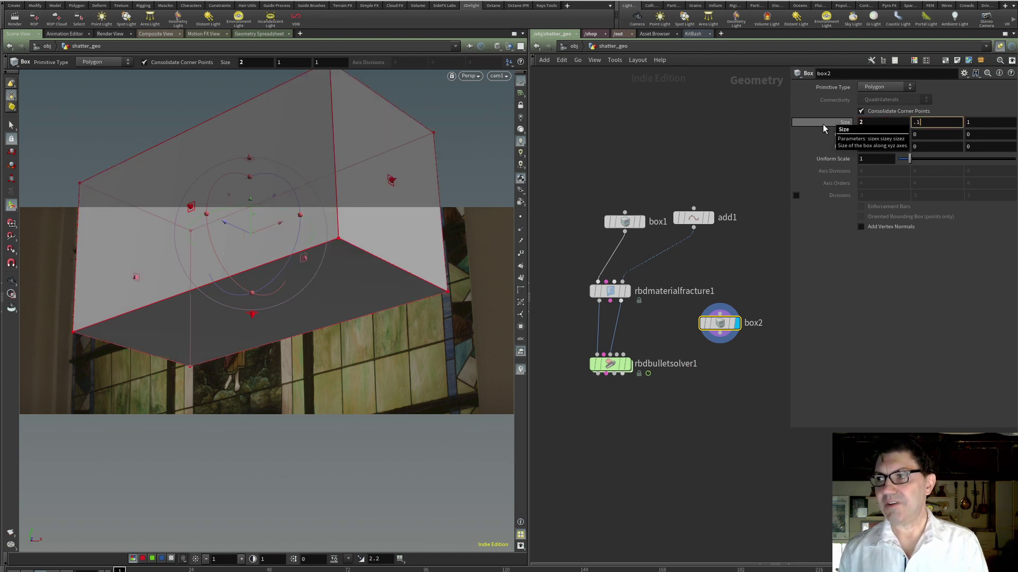
key("Tab")
type("2")
key("Return")
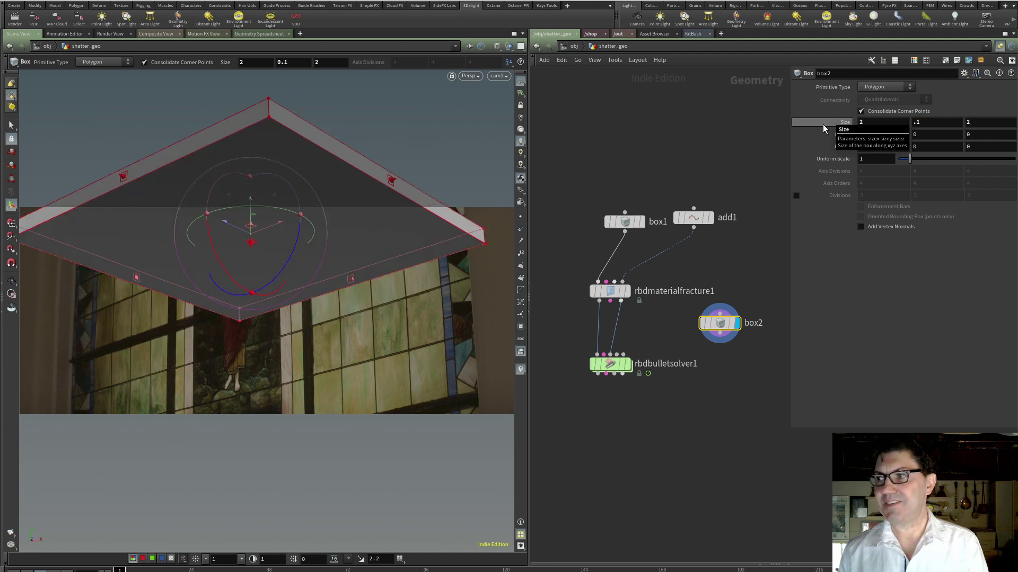
Step: Lower the slab to about -1.31 in Y and wire it into the bullet solver's fourth input
left_click_drag(253, 193, 243, 232)
left_click_drag(247, 401, 250, 411)
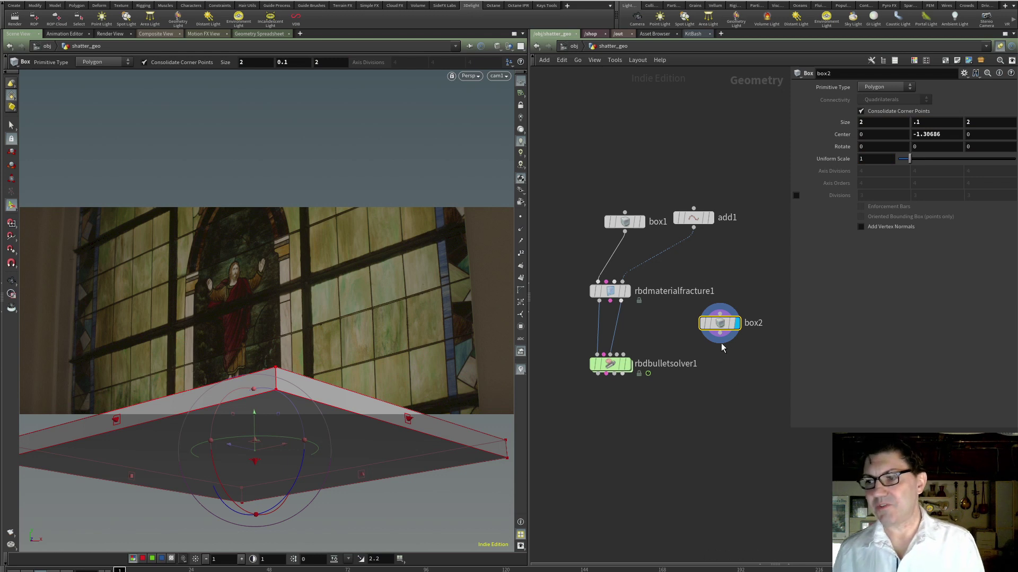
left_click_drag(720, 341, 617, 356)
mouse_move(623, 363)
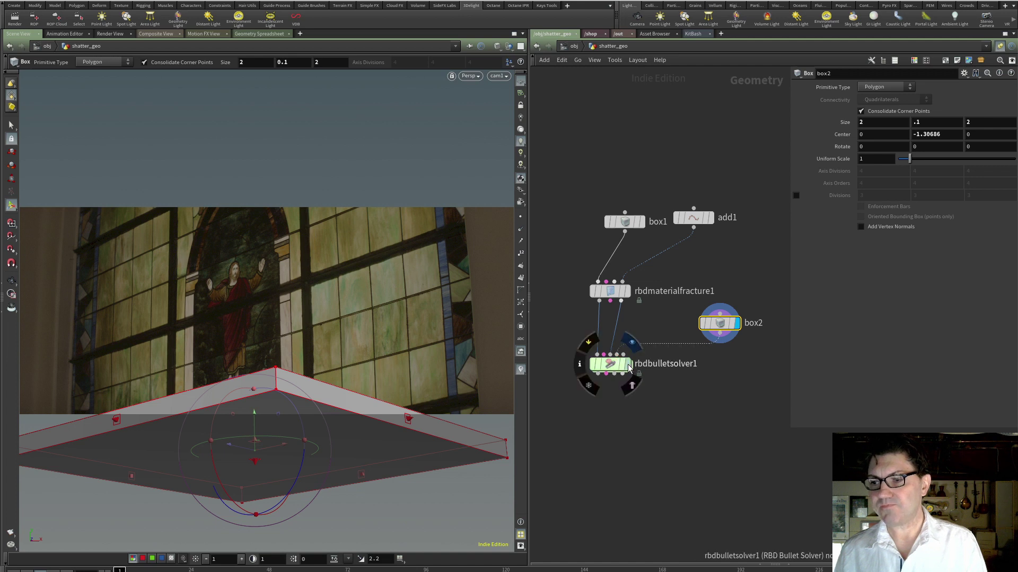
left_click(54, 571)
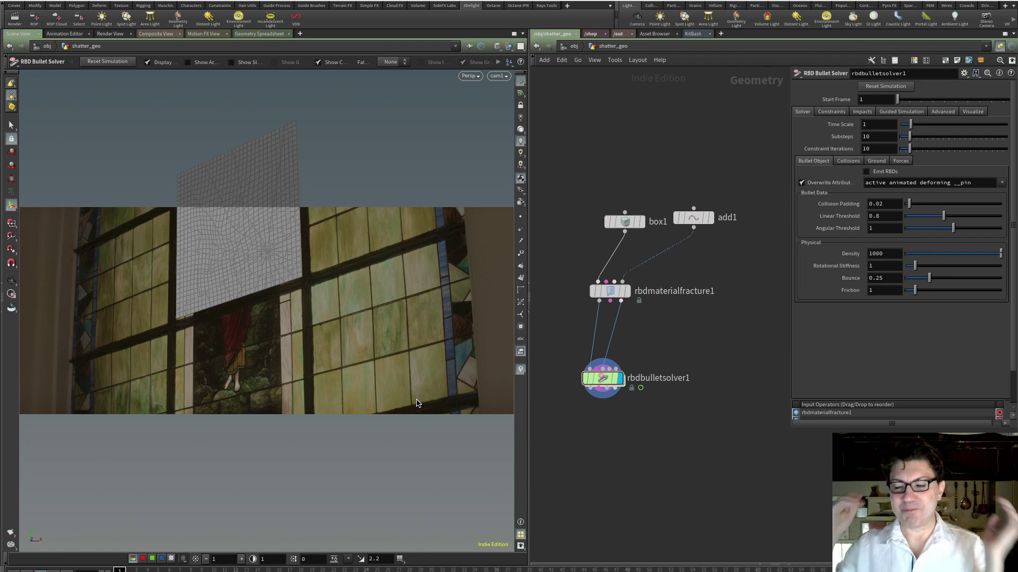
Step: Add a Box node to the side of the bullet solver and display it
key("Tab")
type("box")
key("Return")
left_click(689, 342)
left_click_drag(688, 342, 691, 332)
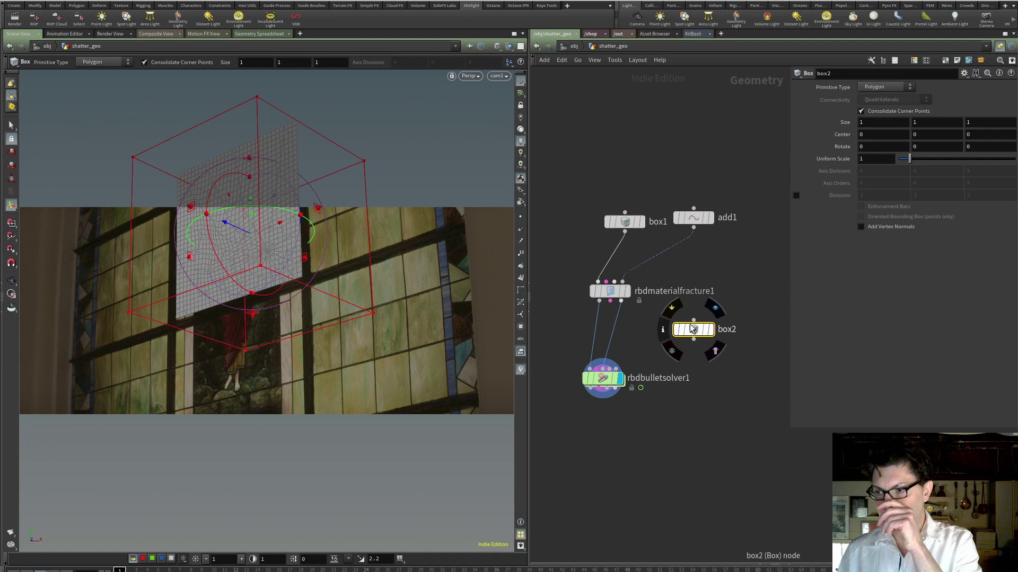
left_click(710, 330)
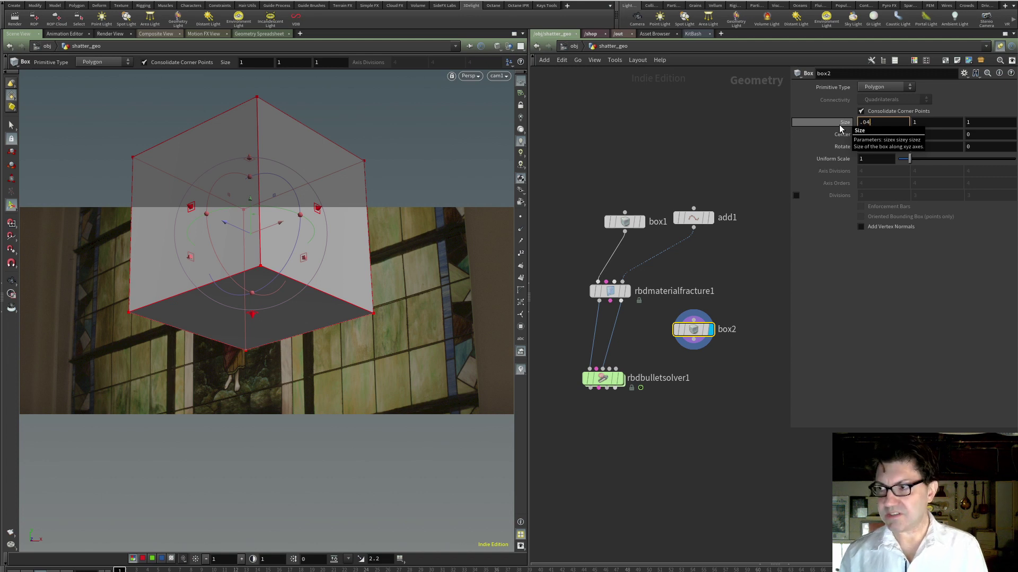
Step: Set the new box's size to 0.04 by 0.025 by 0.1 and inspect its proportions in perspective
key("Return")
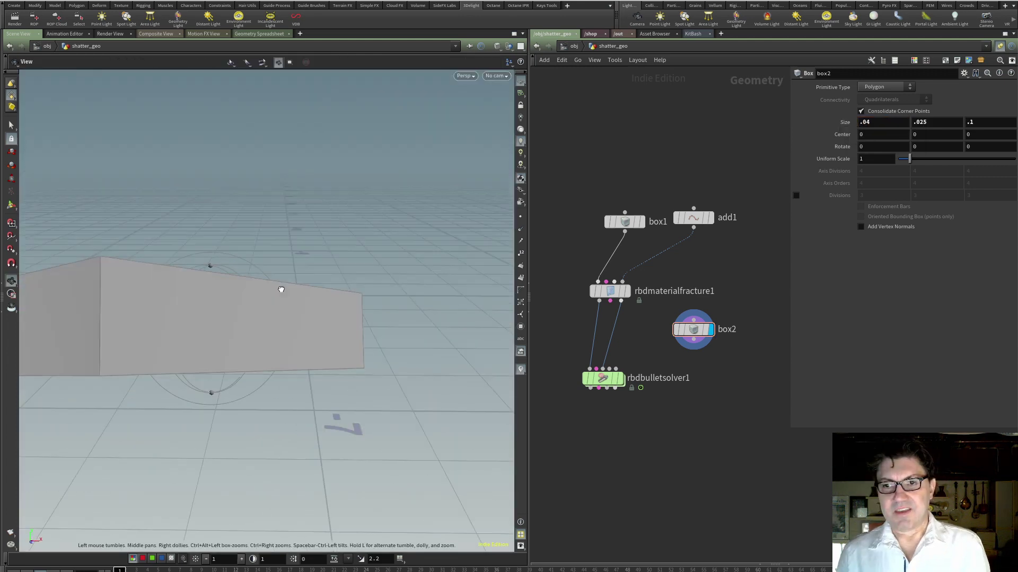
left_click_drag(280, 289, 207, 306)
scroll(244, 322, "down", 5)
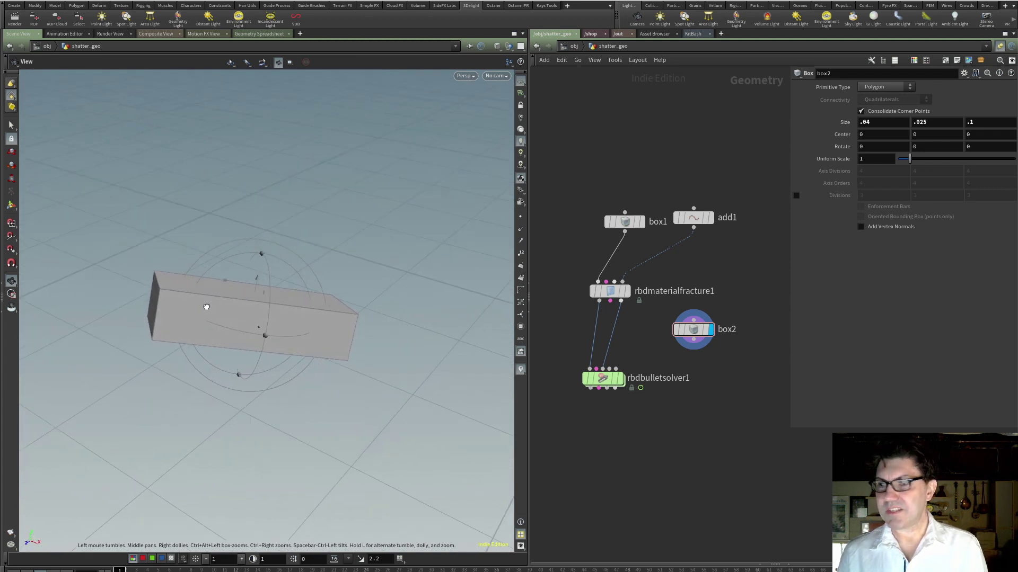
key("Return")
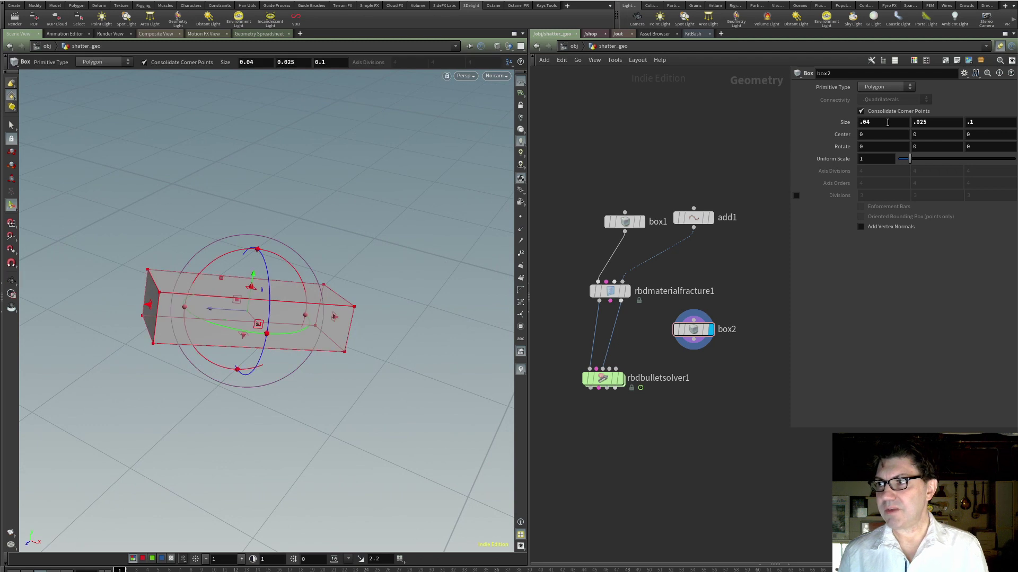
Step: Set the small box's Z size to 0.08
left_click_drag(952, 125, 949, 125)
type(".0")
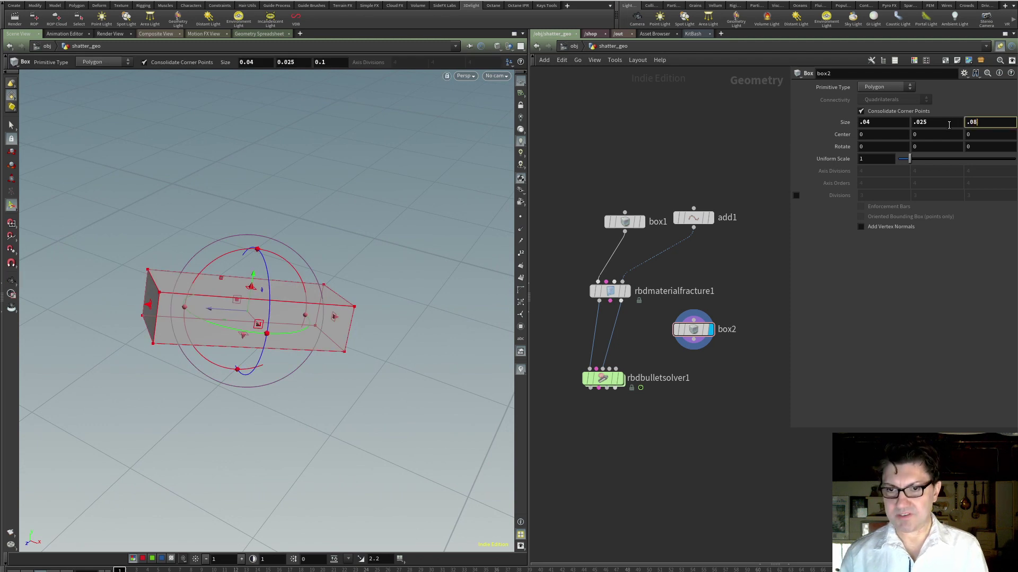
type("8")
key("Return")
key("Escape")
left_click_drag(247, 309, 226, 340)
scroll(212, 332, "down", 3)
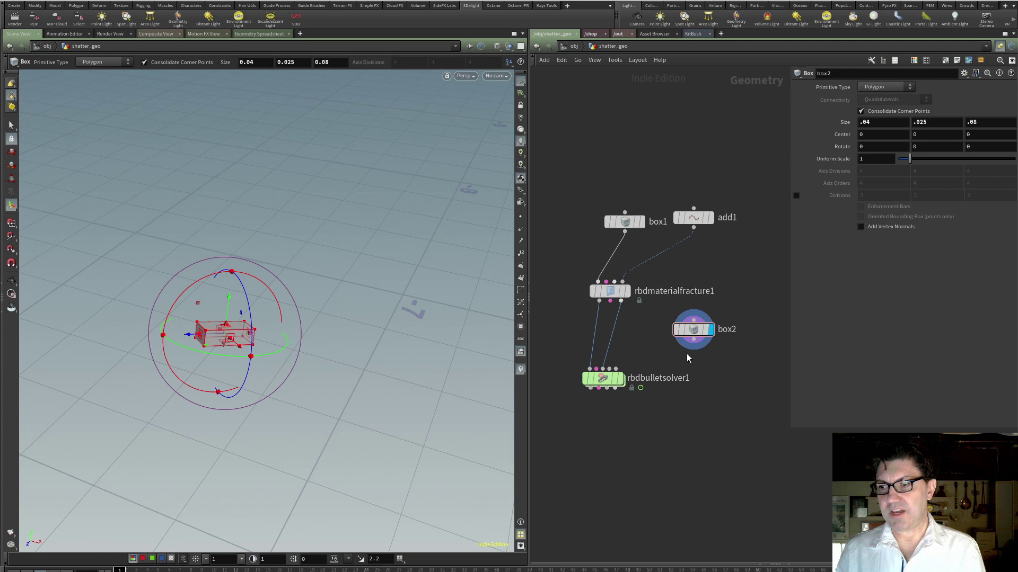
Step: Template the RBD Material Fracture node so the fractured glass serves as a wireframe reference around the box
mouse_move(631, 303)
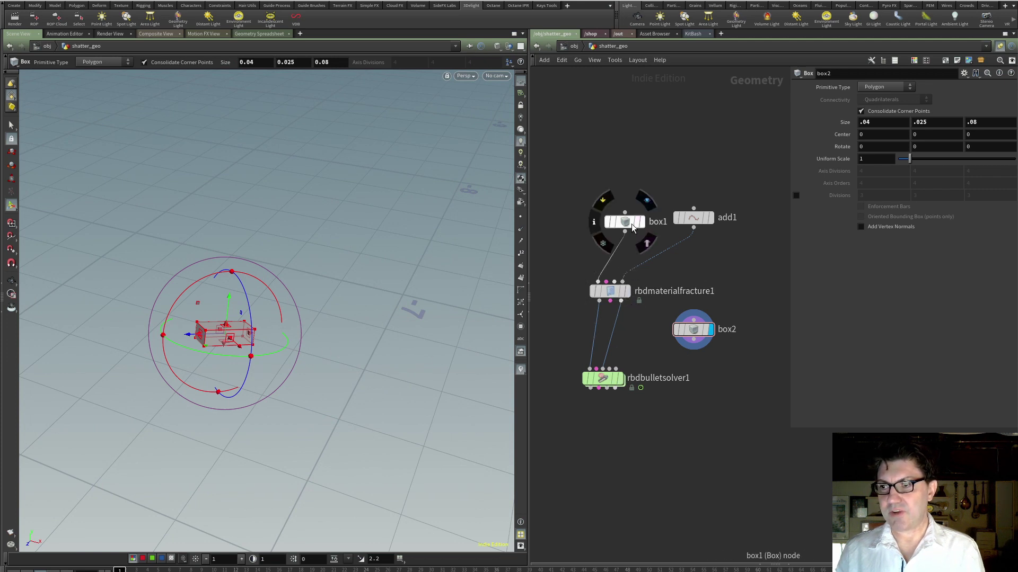
left_click(646, 245)
mouse_move(617, 297)
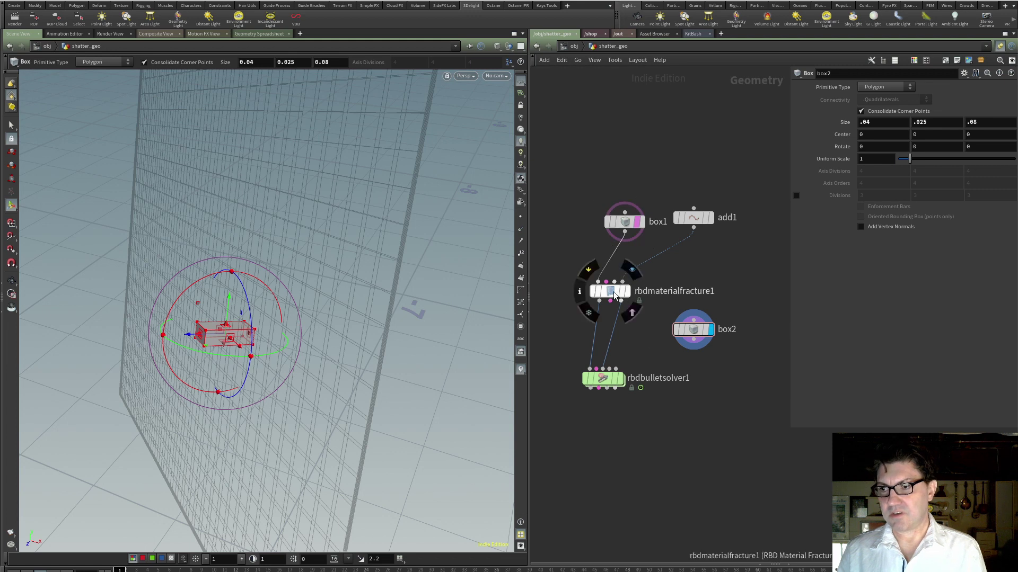
left_click(632, 314)
Step: Move the small box to the impact point at about X 0.135, Y -0.15, and undo its move along Z
key("Escape")
left_click_drag(279, 382, 285, 355)
left_click_drag(278, 409, 334, 431)
key("Return")
key("Escape")
key("Return")
key("Escape")
key("Return")
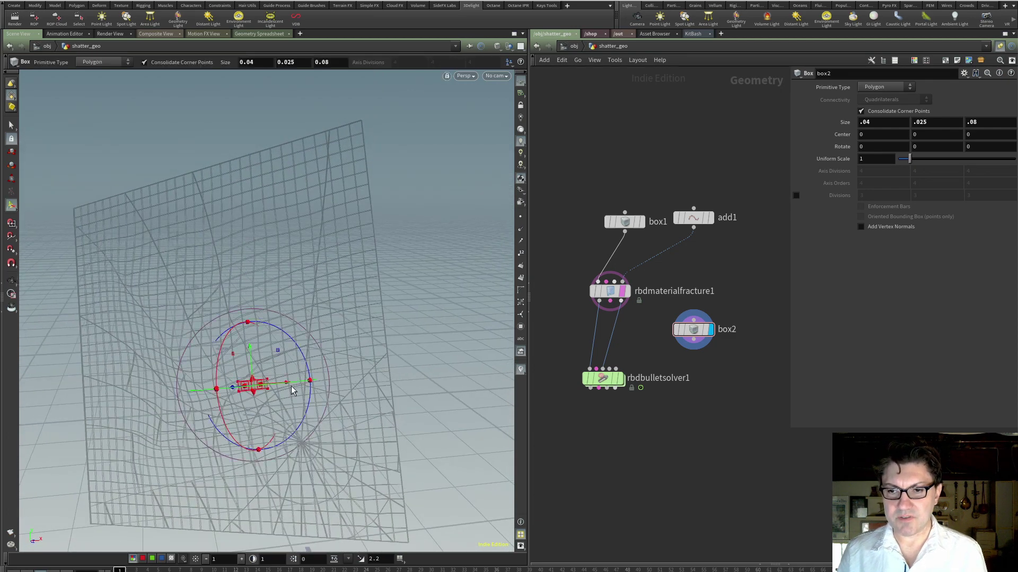
left_click_drag(278, 352, 454, 439)
key("r")
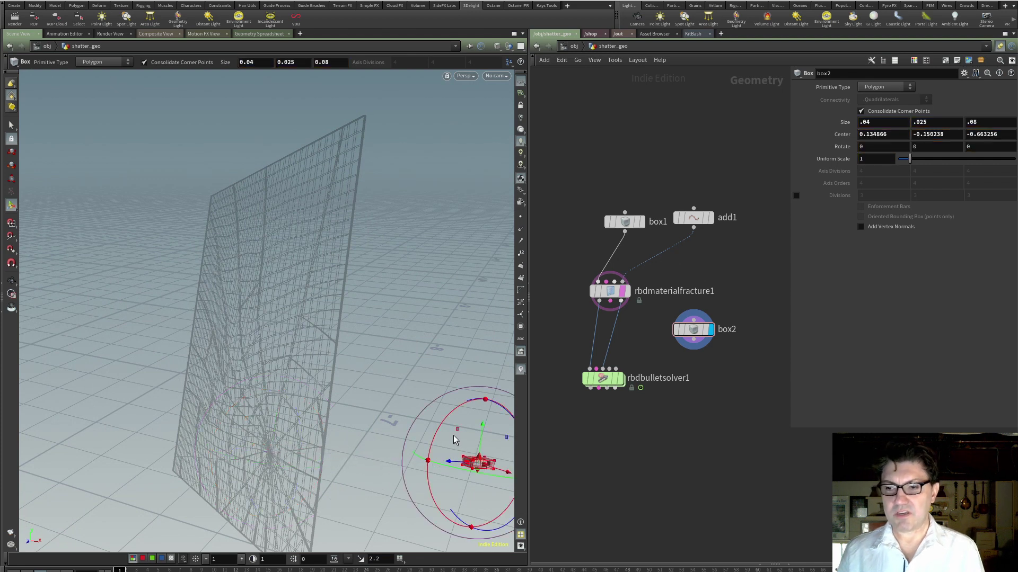
key("ctrl+z")
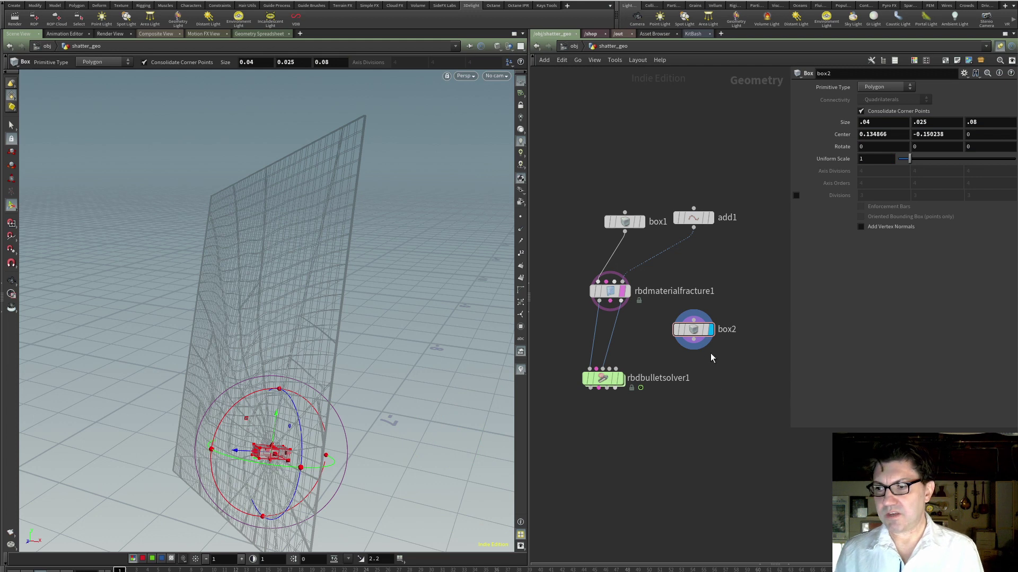
Step: Add a Transform node below the small box and name it animation
left_click_drag(696, 332, 734, 311)
key("Tab")
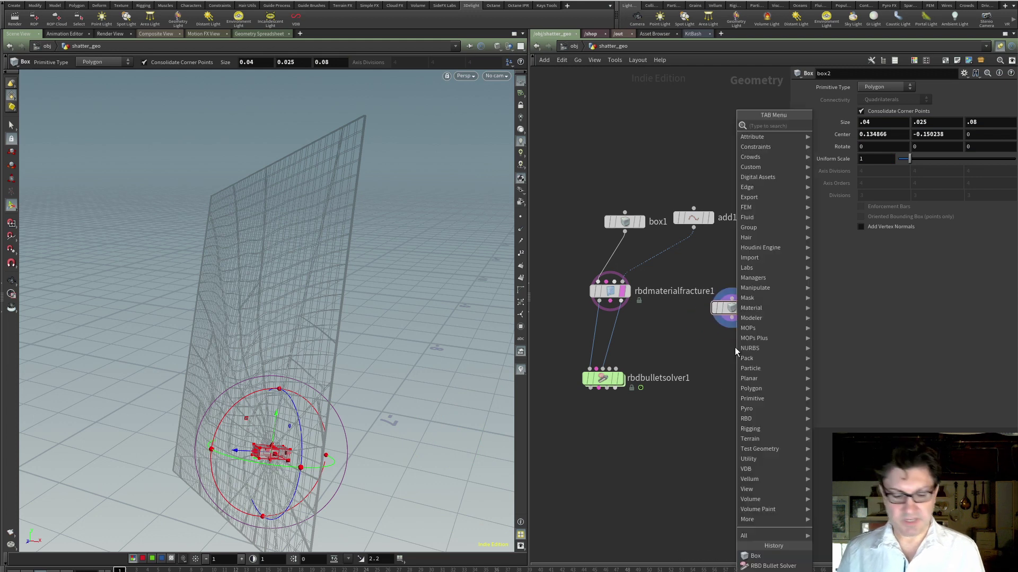
type("tr")
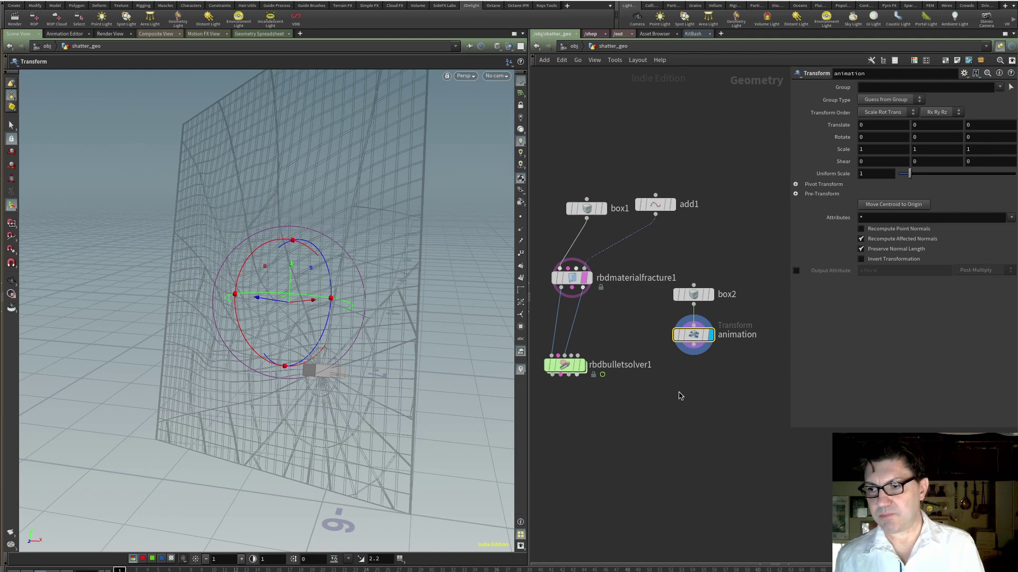
scroll(332, 400, "down", 2)
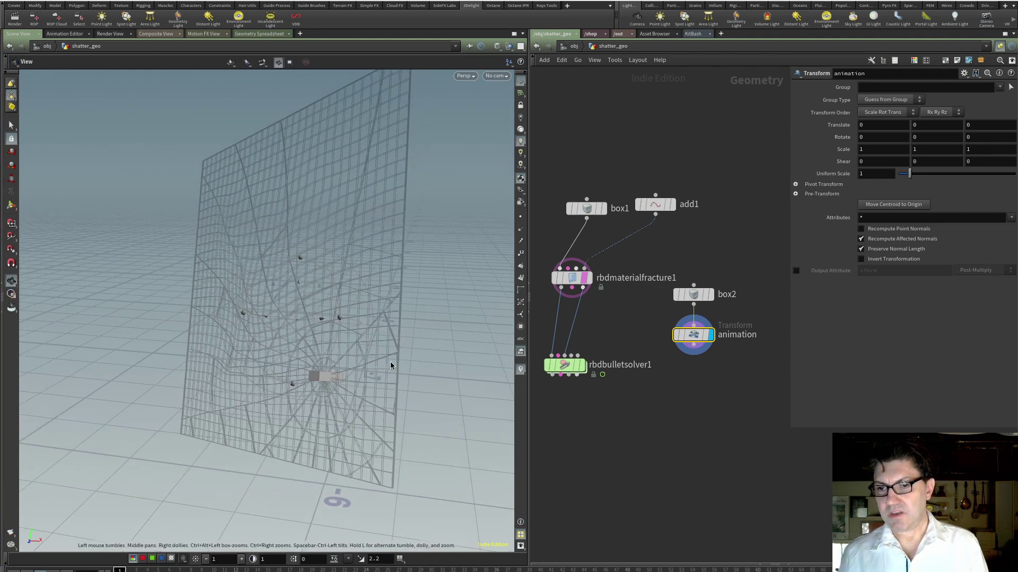
key("Return")
left_click_drag(279, 325, 283, 289)
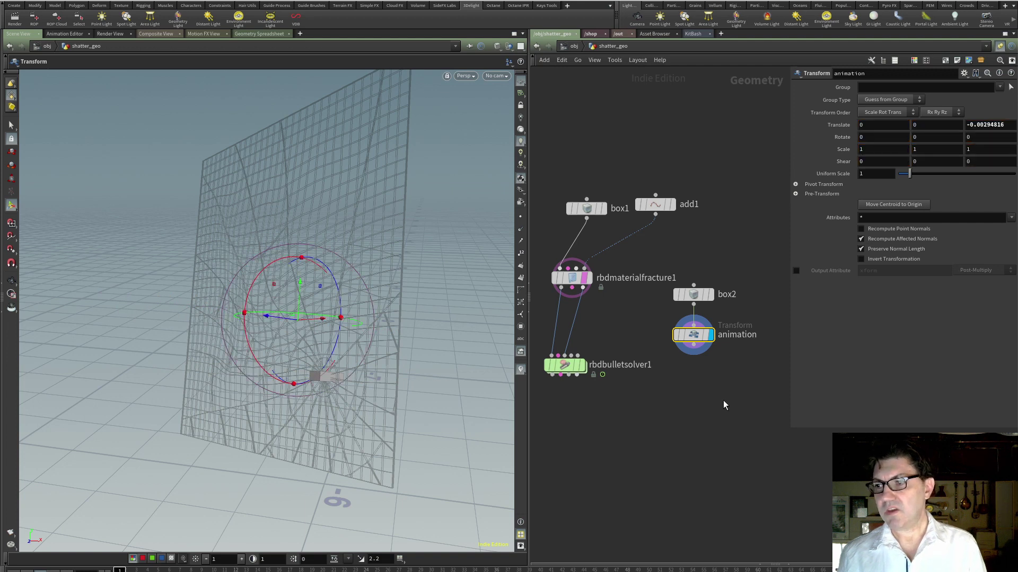
left_click(1013, 123)
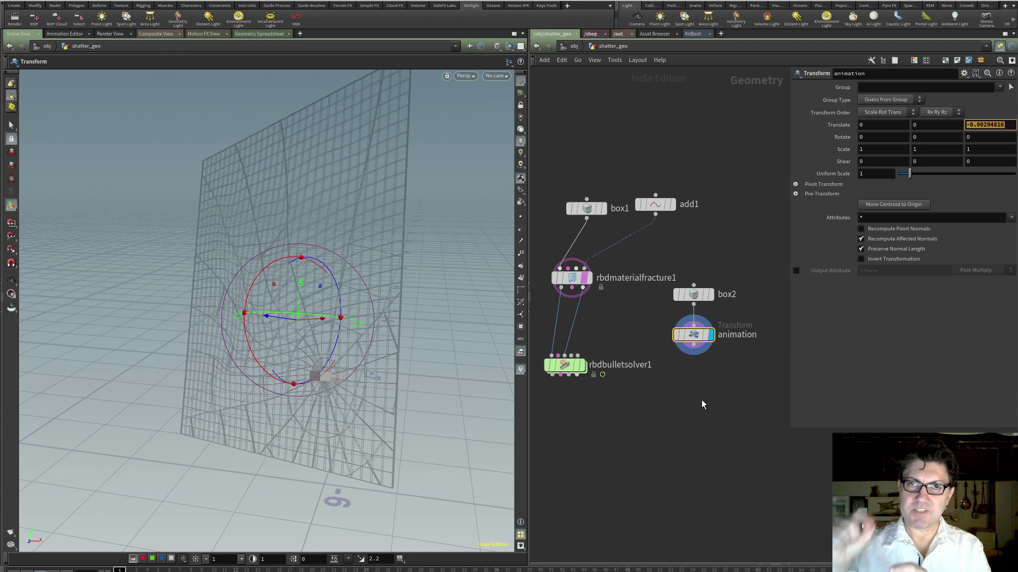
type("0")
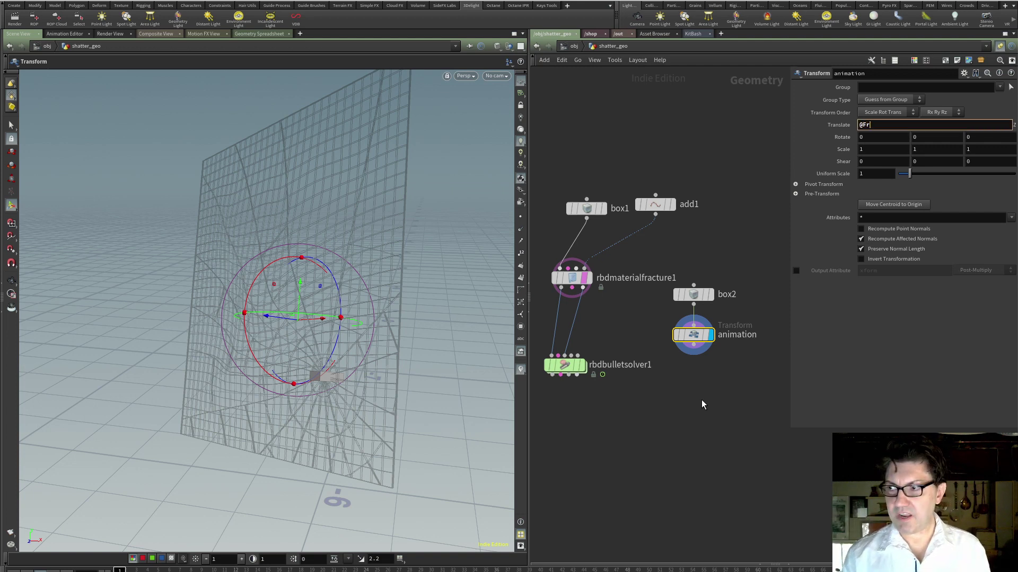
type("@Frame")
key("Return")
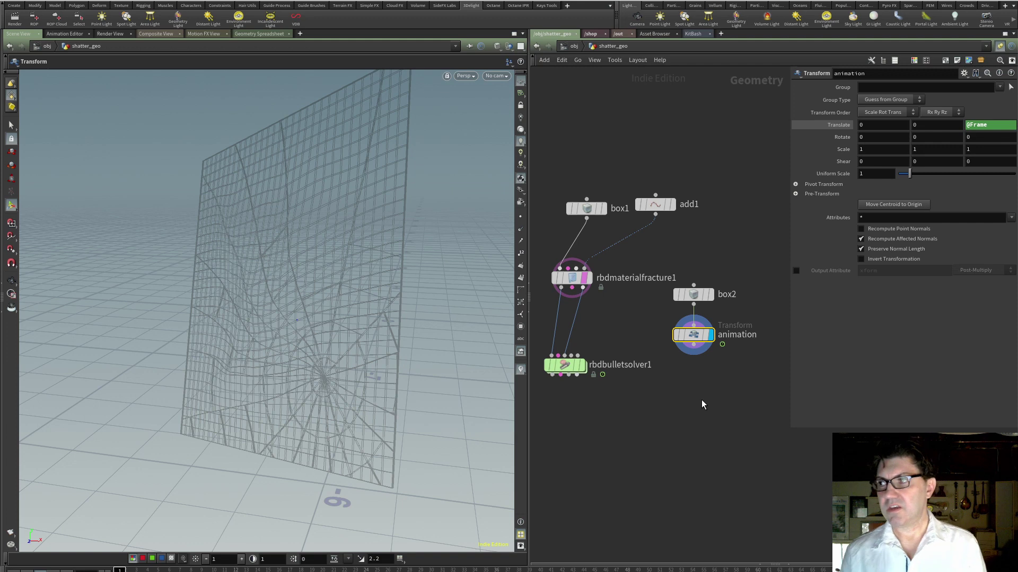
left_click(985, 125, "ctrl+shift")
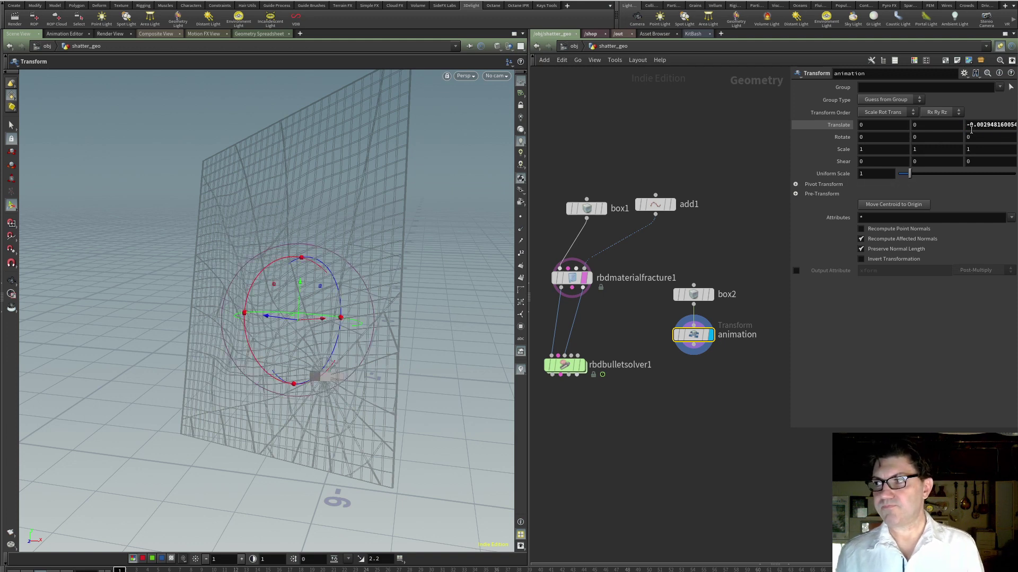
left_click(973, 126)
type("-")
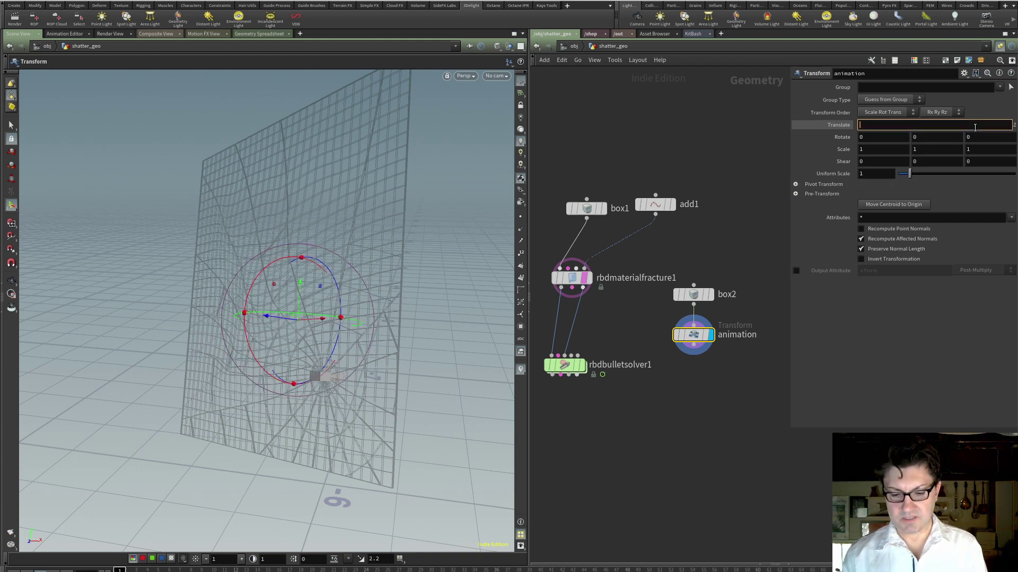
key("Return")
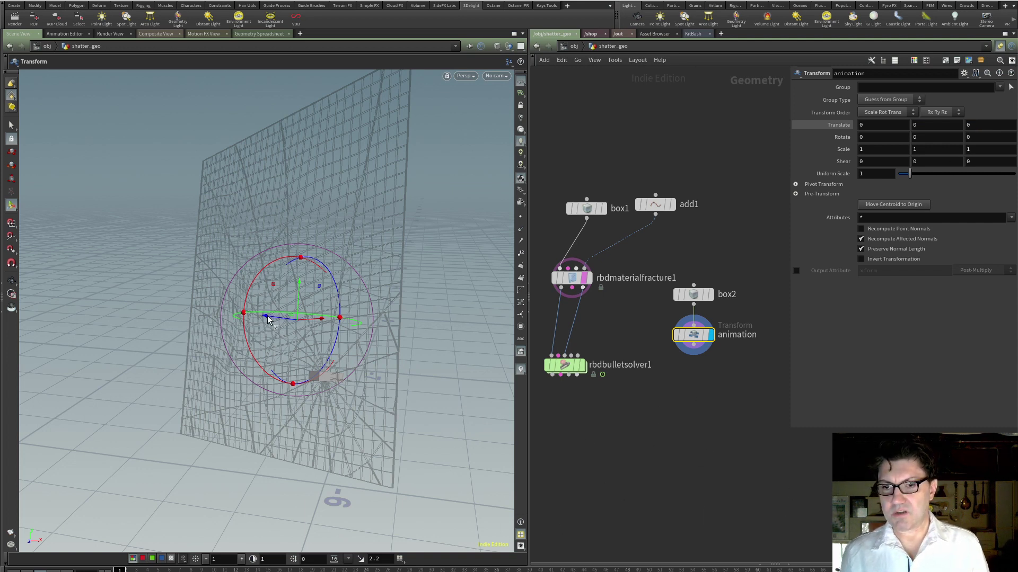
Step: Set the Transform node's Z translation to -0.5 to place the box away from the glass
left_click_drag(267, 318, 422, 313)
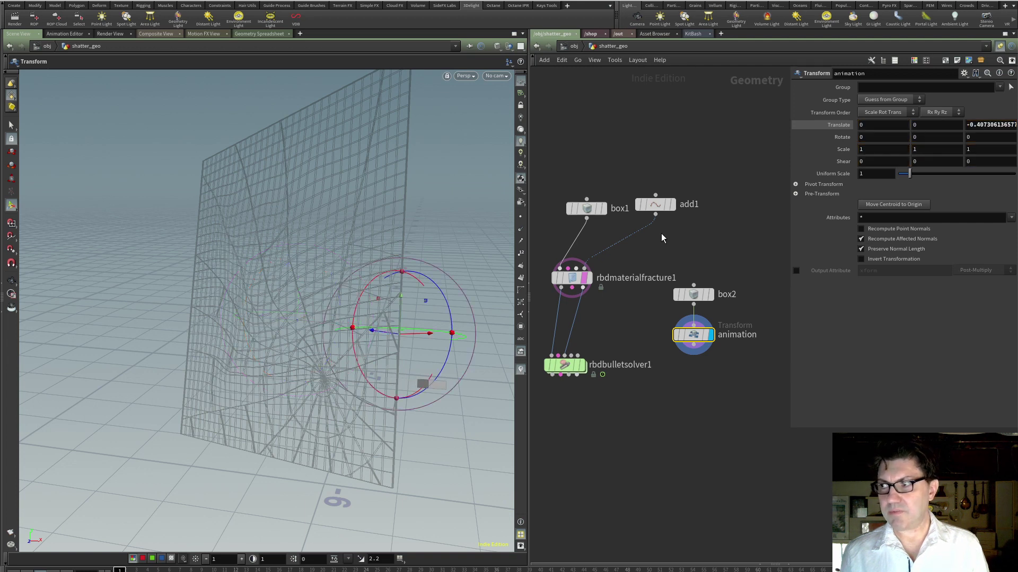
left_click(980, 125)
type("-0.")
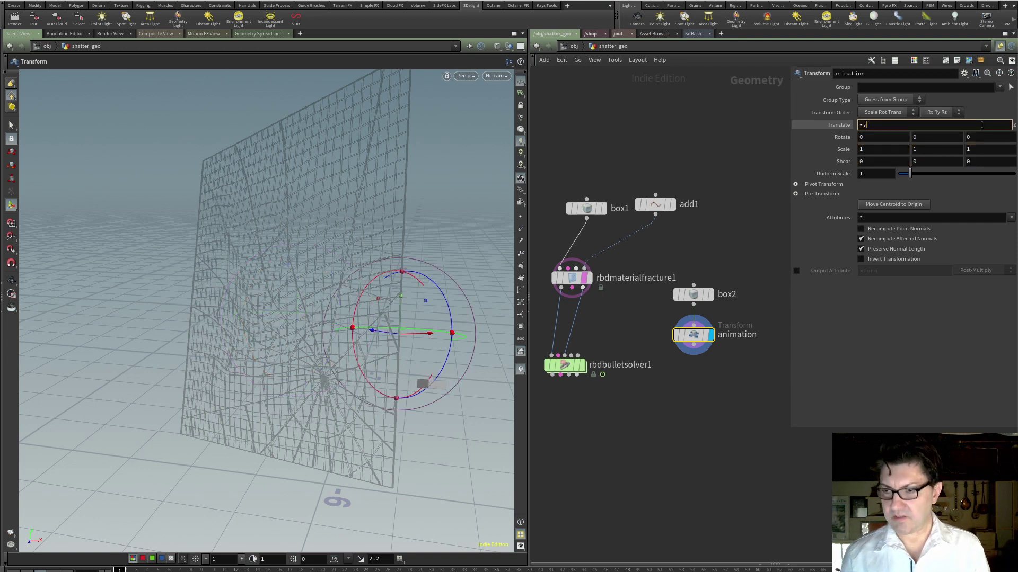
type("5")
key("Return")
key("Escape")
left_click_drag(296, 354, 170, 317)
key("Return")
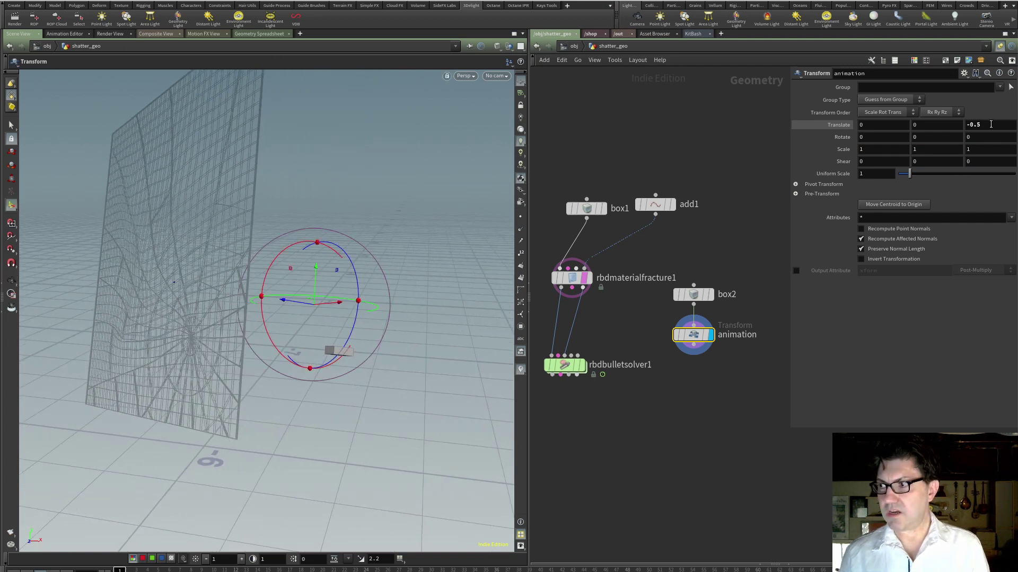
Step: Keyframe the Transform node's Z translation of -0.5 at frame 1 and move the playhead to frame 20
left_click(991, 124, "alt")
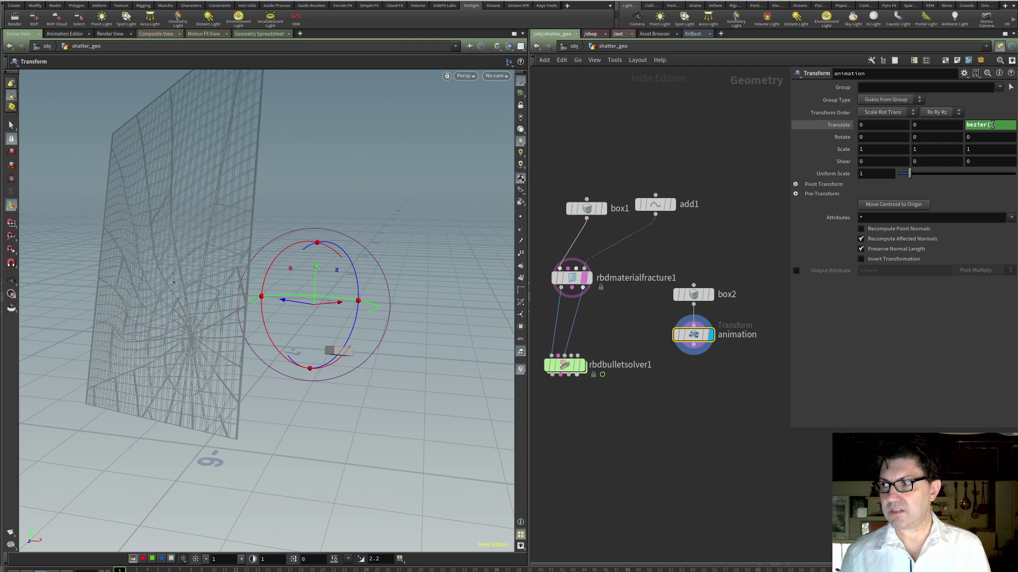
left_click(838, 126)
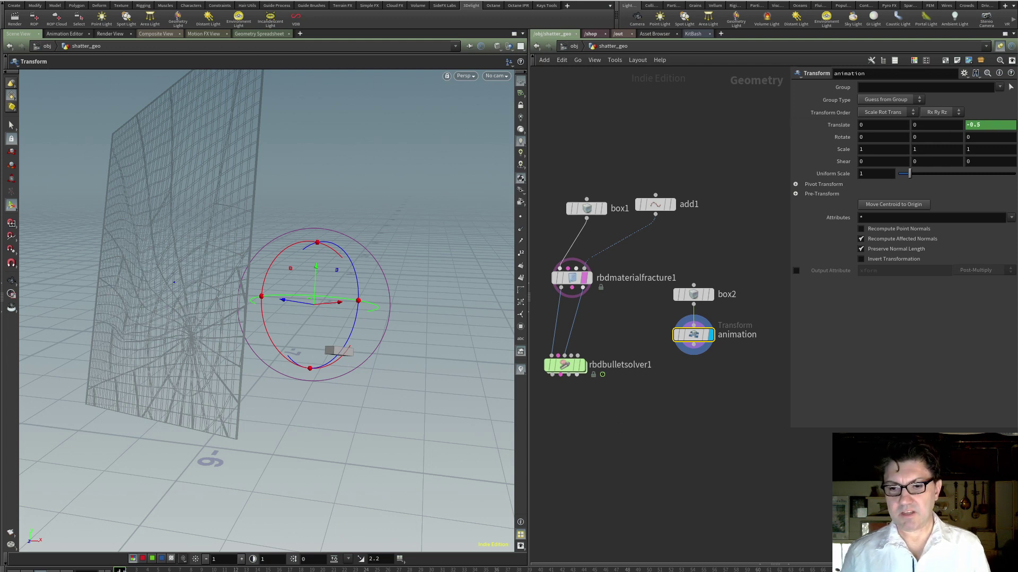
left_click_drag(120, 569, 321, 566)
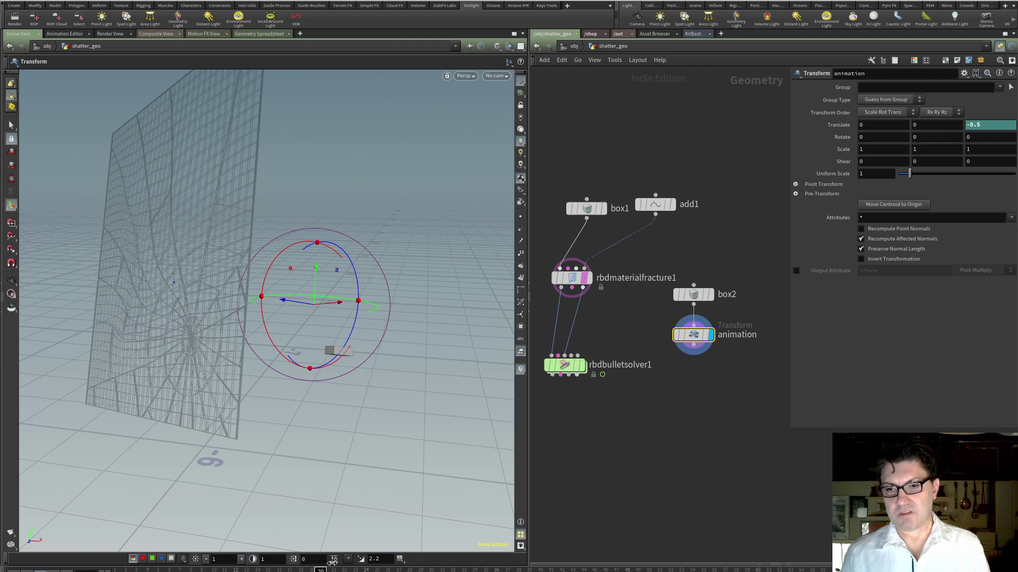
Step: Move the box through the glass at frame 20 and keyframe the Transform node's Z translation at 1
left_click_drag(286, 301, 12, 240)
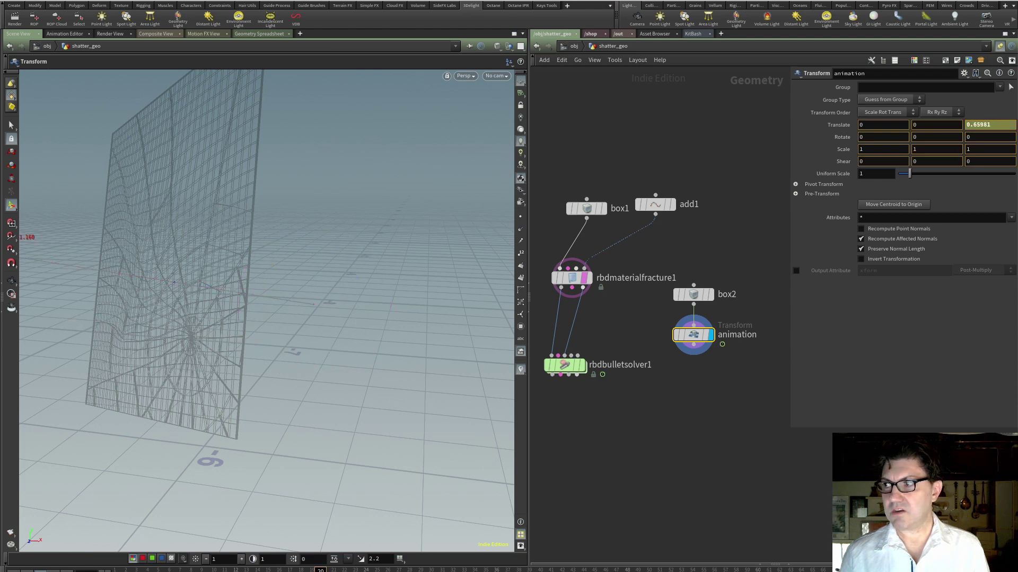
type("1")
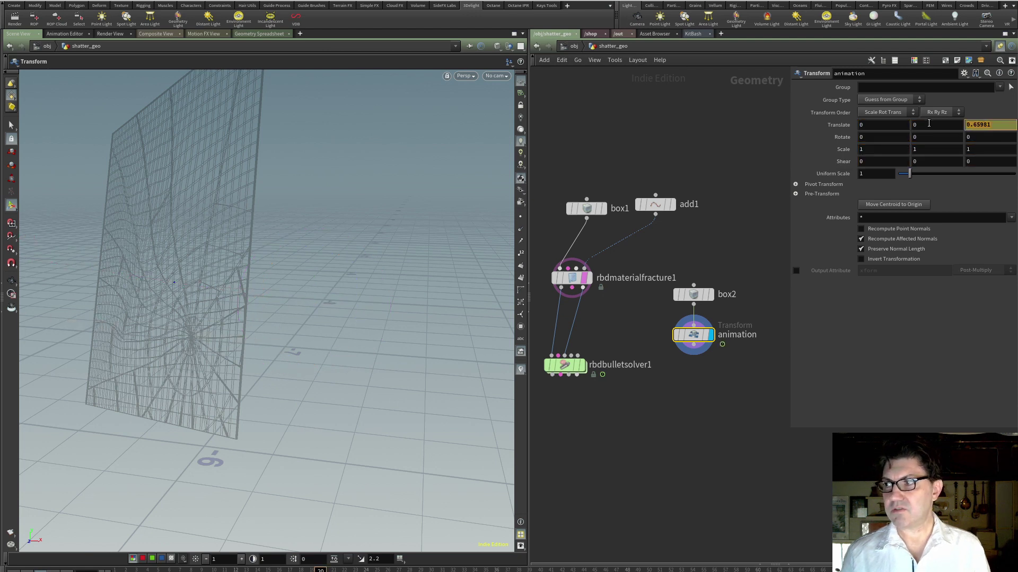
key("Return")
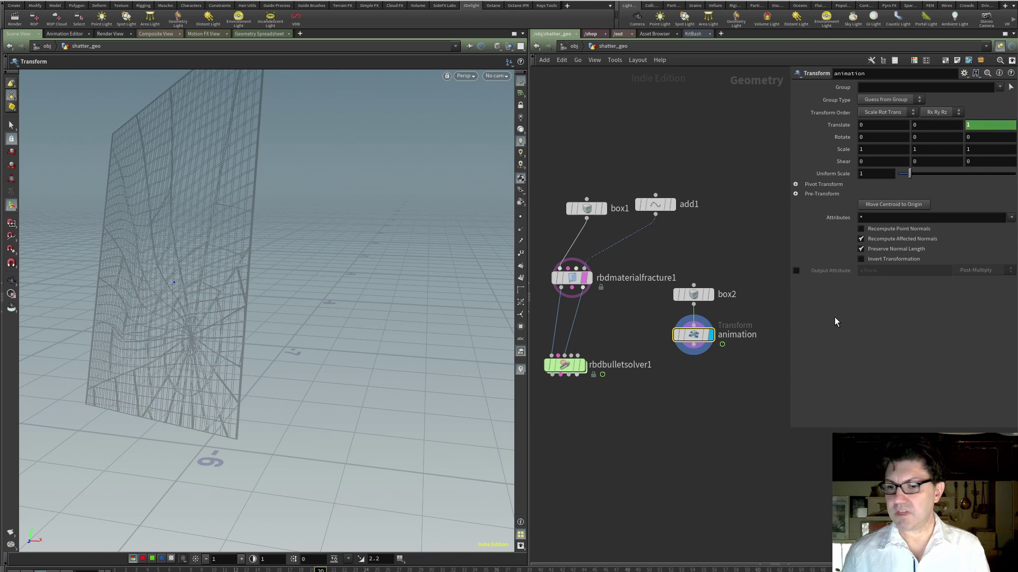
Step: Return to frame 1 and change the Transform node's Z translation keyframe to -1
left_click_drag(324, 571, 98, 568)
left_click_drag(305, 455, 361, 357, "alt")
key("Return")
key("Escape")
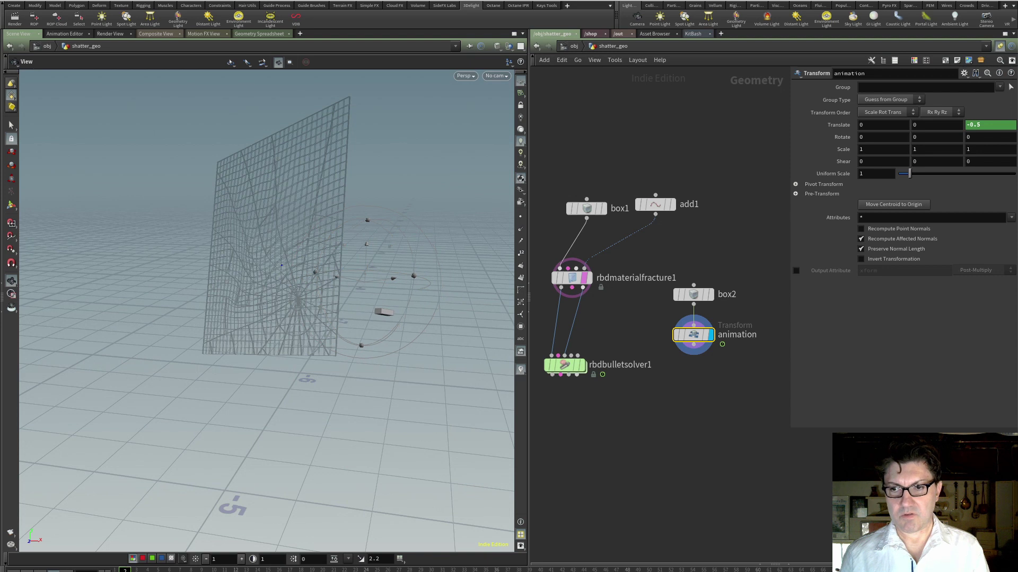
key("ctrl+Up")
Step: Connect the animation node to the RBD Bullet Solver's collision geometry input and display the solver's result
left_click_drag(569, 372, 577, 398)
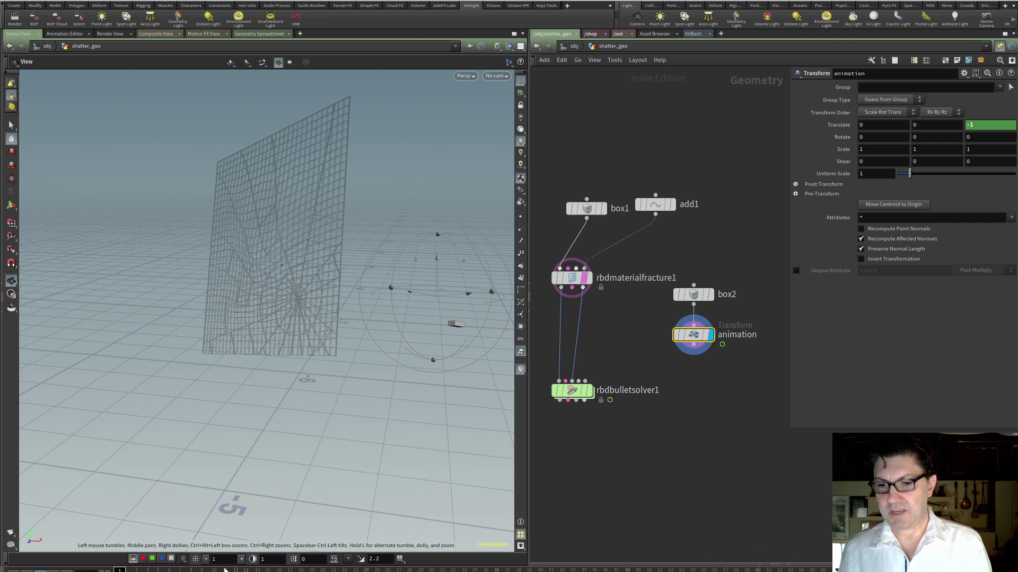
left_click_drag(124, 571, 136, 571)
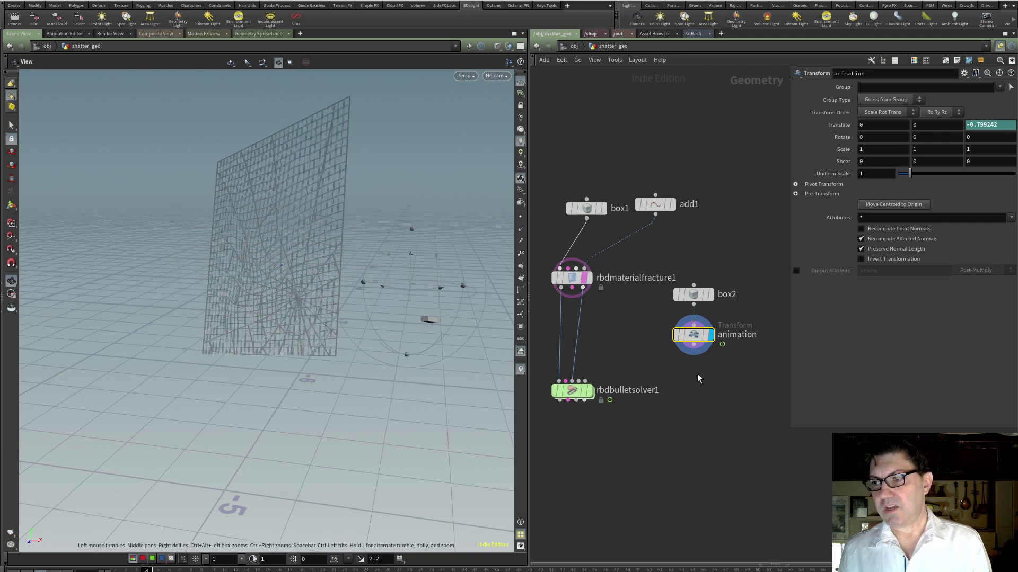
left_click_drag(694, 354, 579, 382)
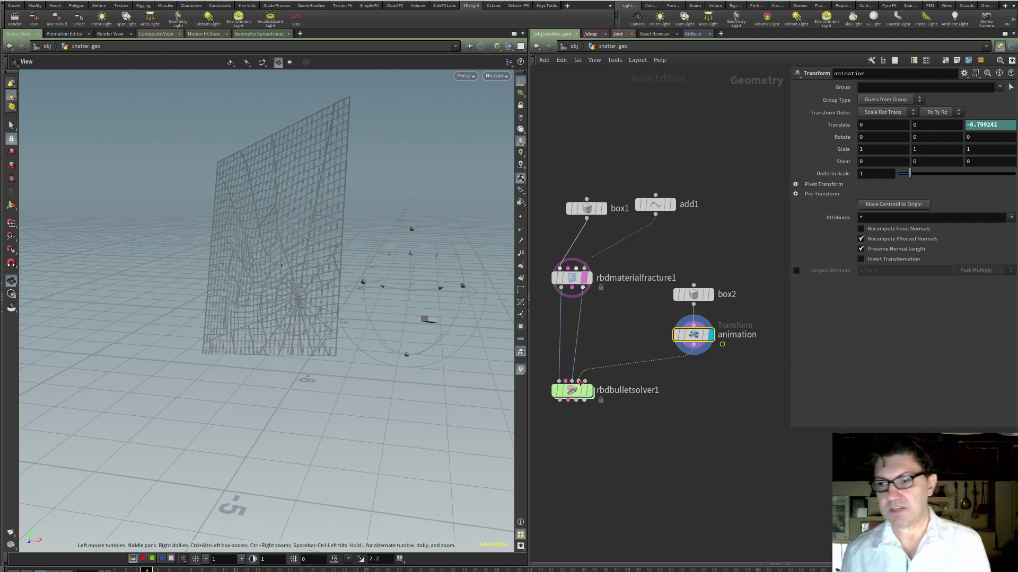
left_click(589, 390)
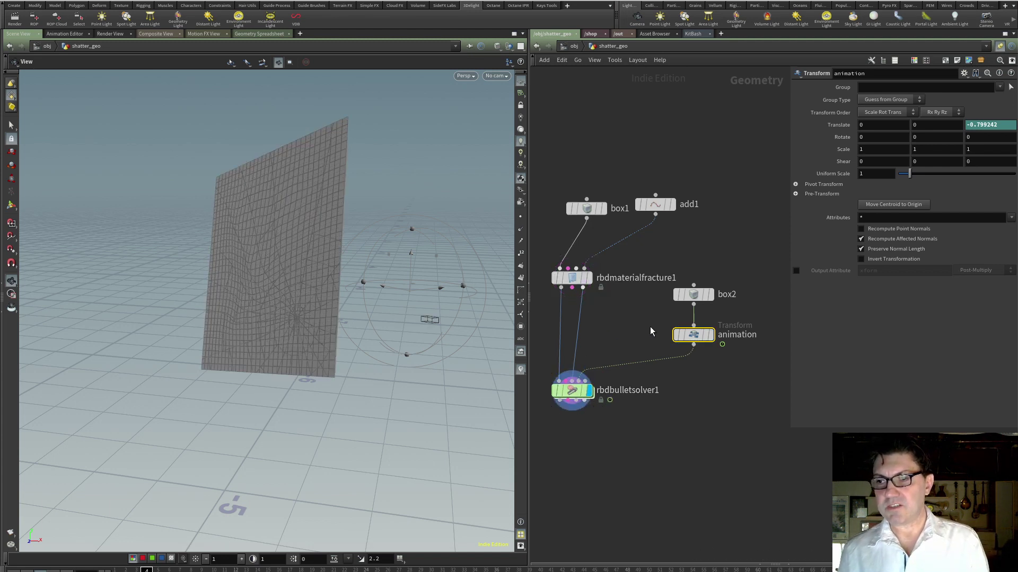
Step: Set the RBD Bullet Solver's Y gravity to 0
left_click(573, 393)
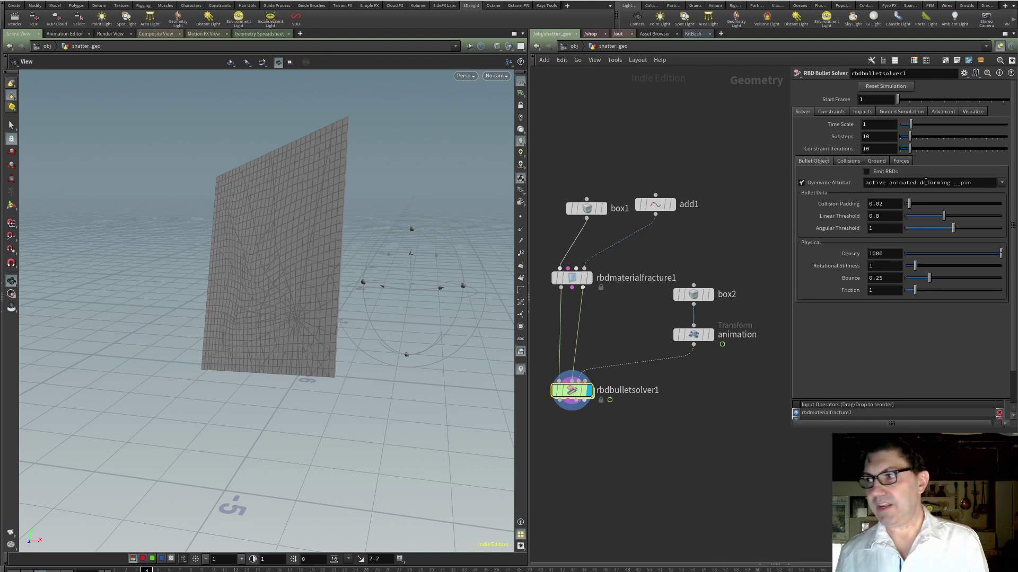
left_click(909, 162)
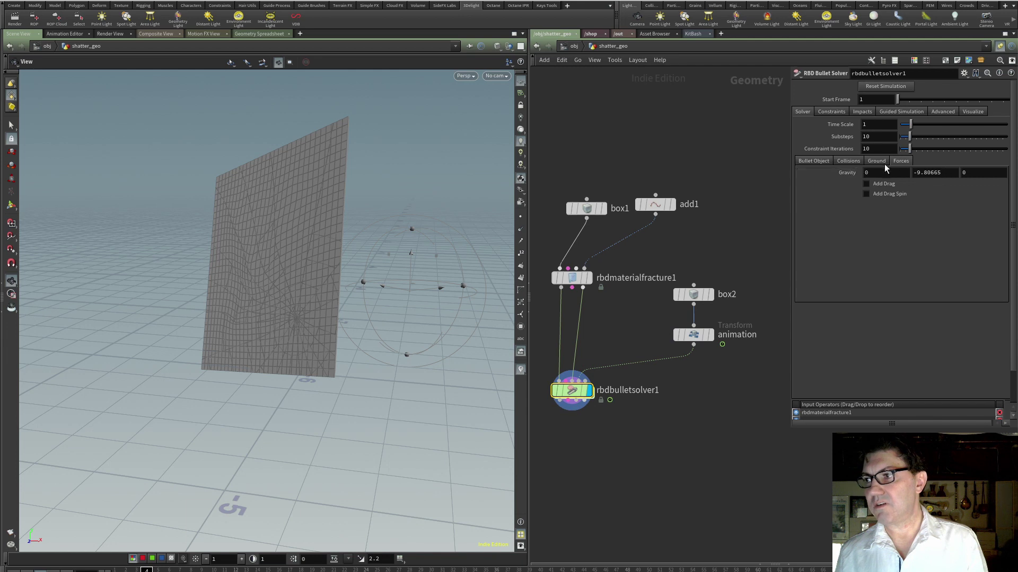
left_click(948, 174)
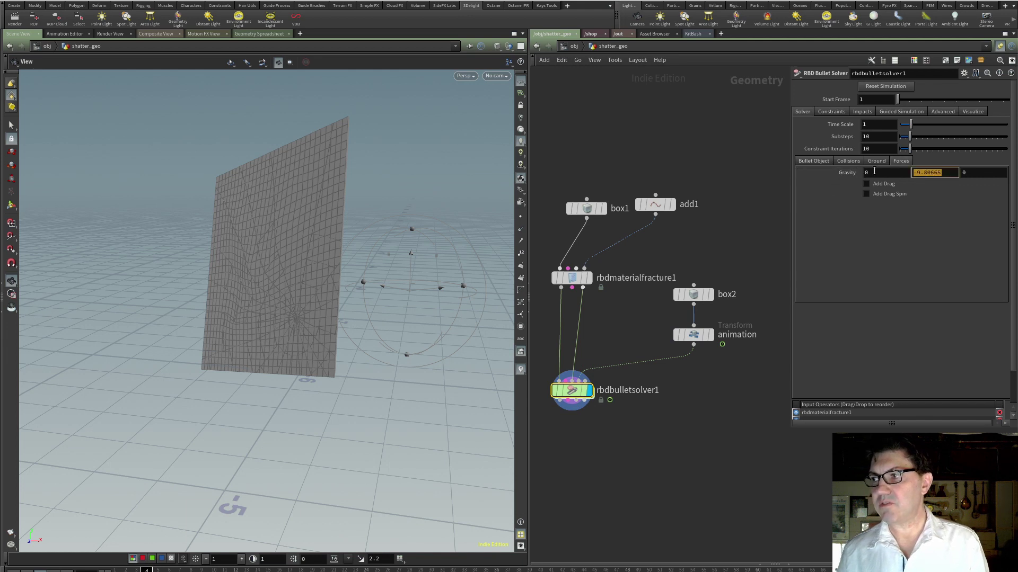
type("0")
key("Return")
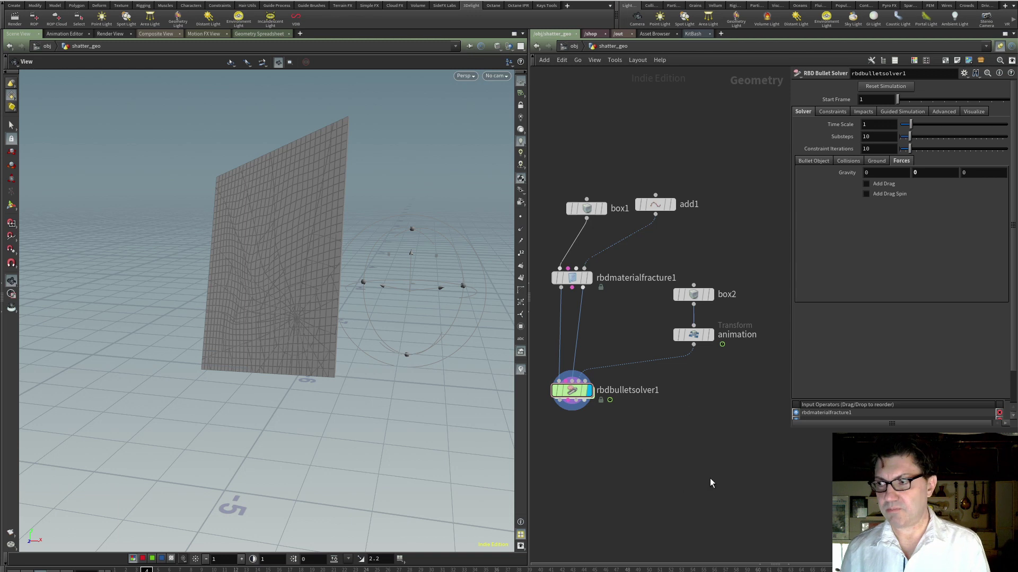
Step: Play the simulation from the first frame and review the collision options, keeping Concave geometry and Create Deforming Static Objects
key("ctrl+Up")
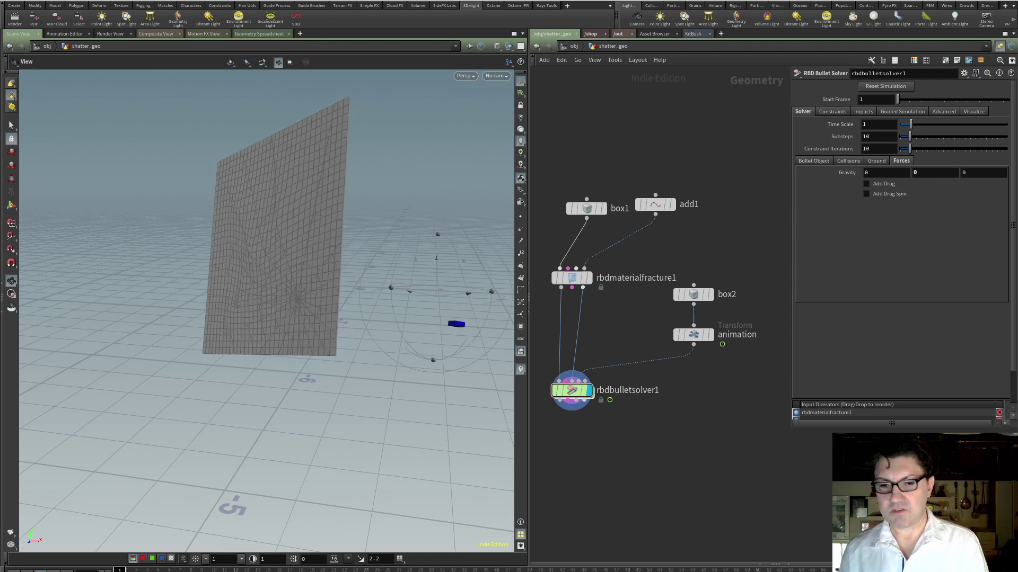
key("Up")
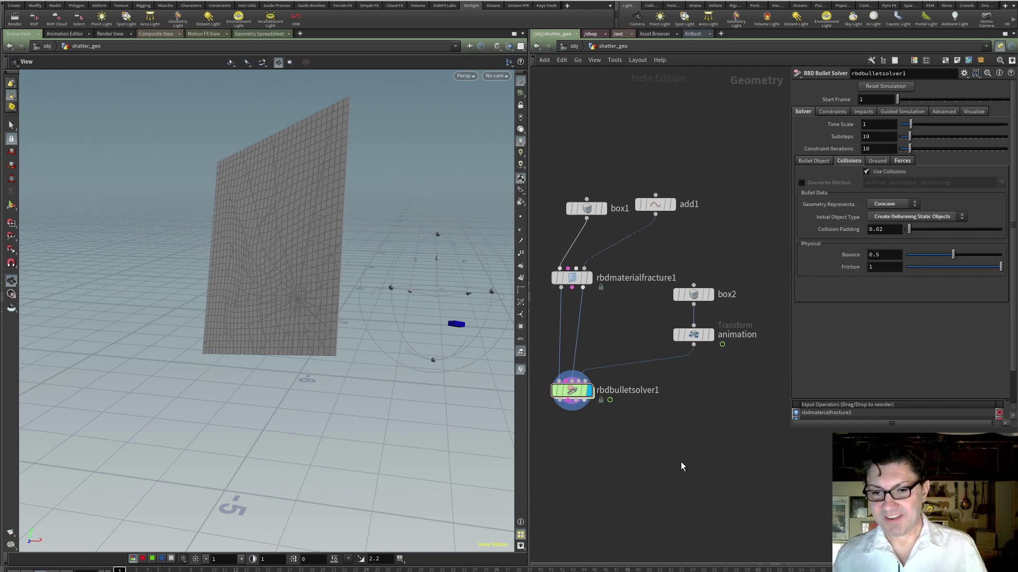
left_click(891, 204)
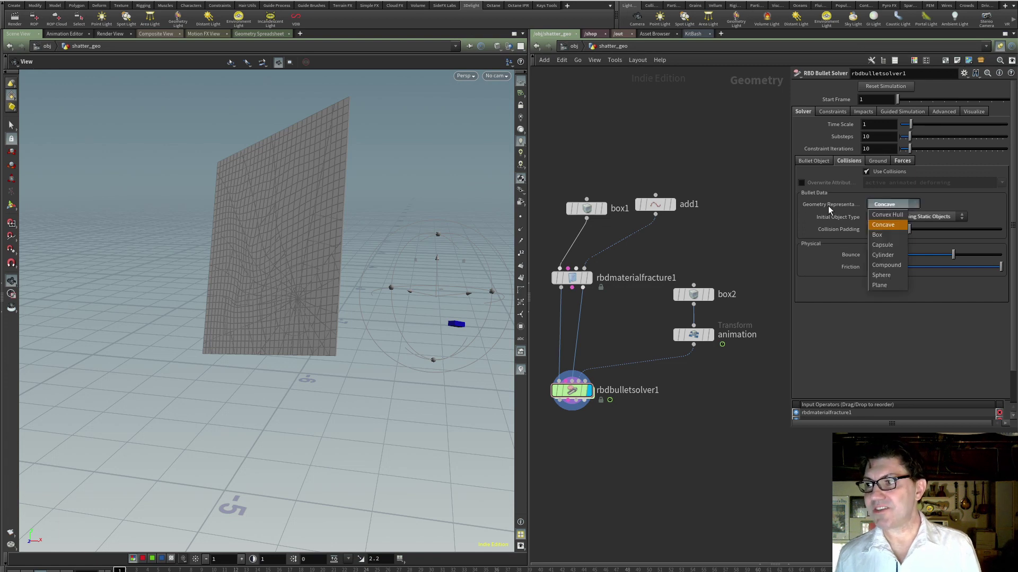
left_click(898, 226)
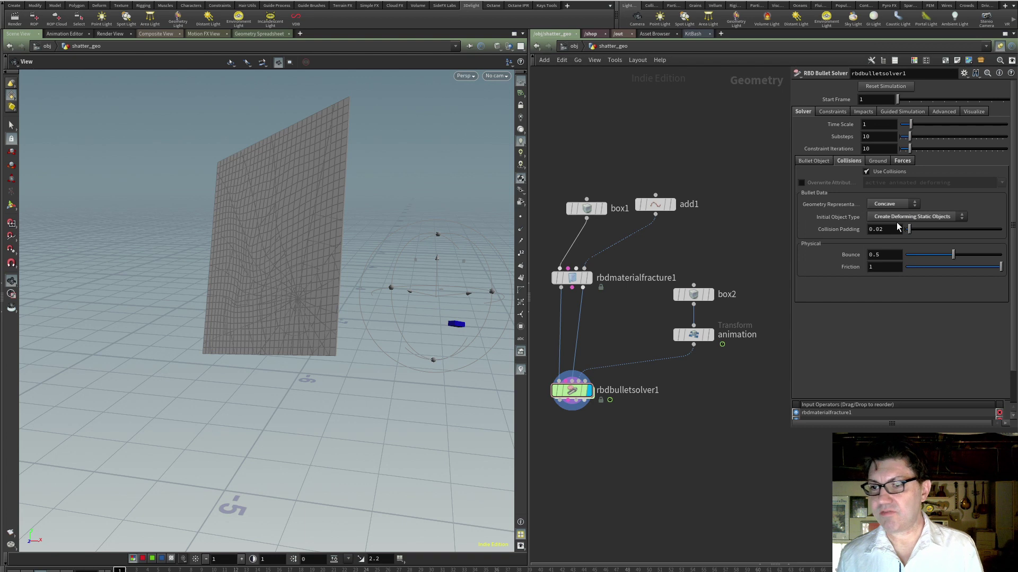
left_click(892, 218)
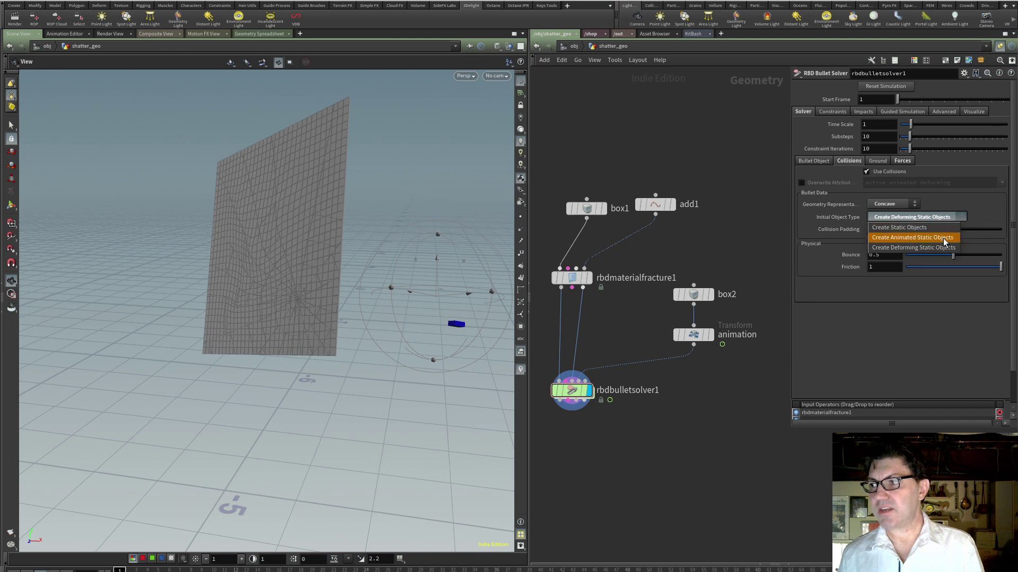
left_click(922, 248)
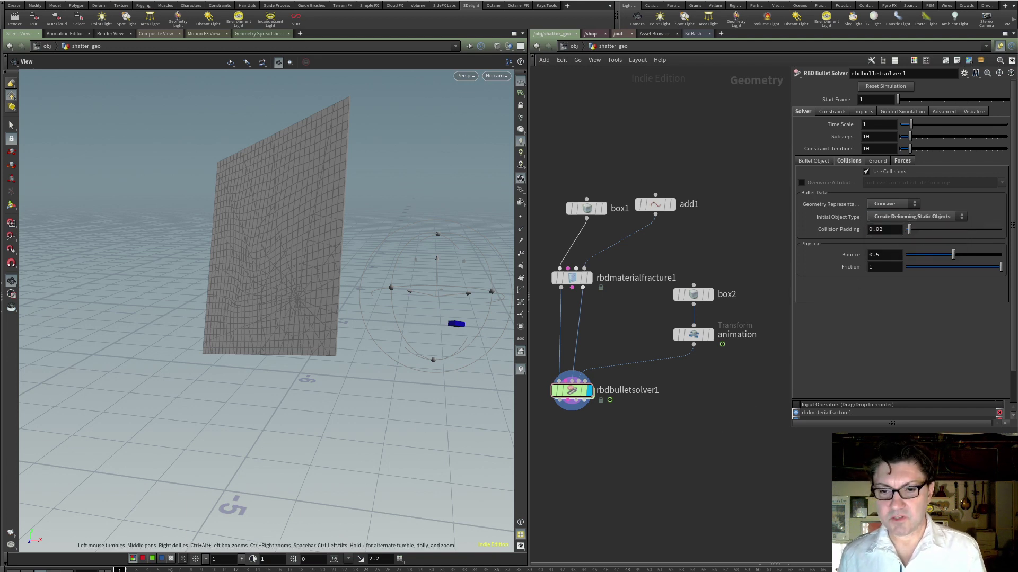
key("Up")
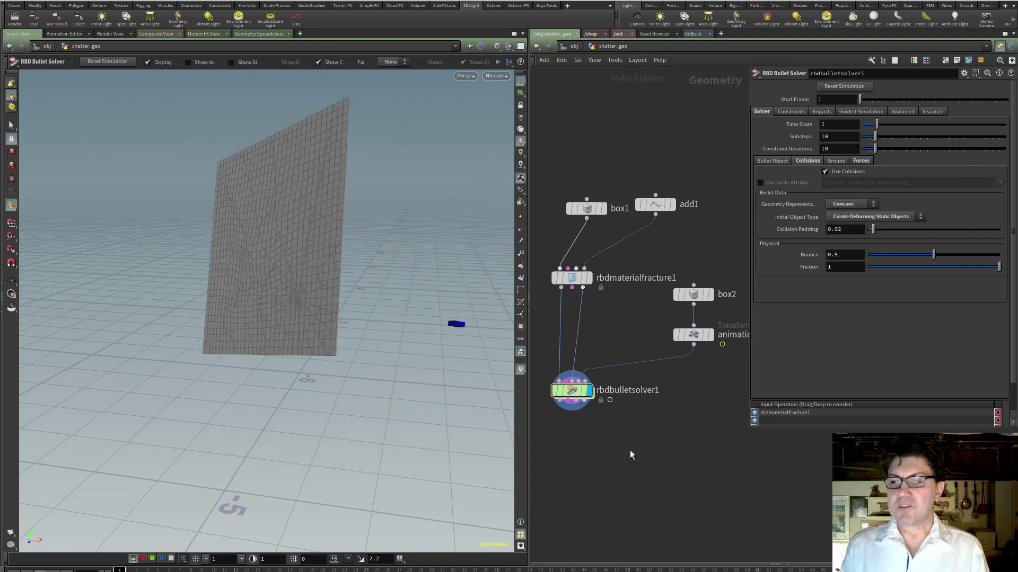
Step: Insert an RBD Configure node between the RBD Material Fracture and the RBD Bullet Solver, and display it
key("Tab")
type("rbd")
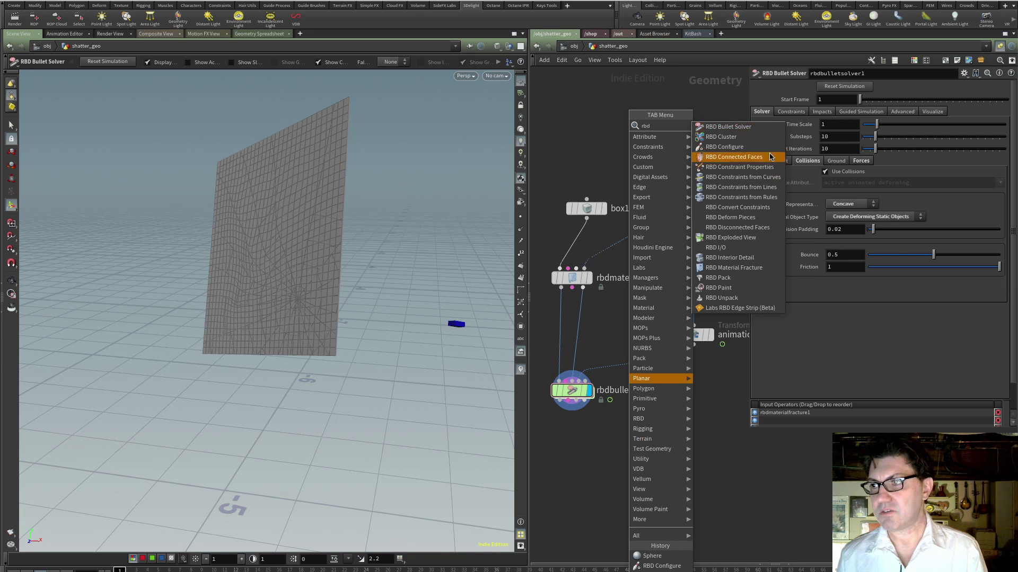
left_click(748, 158)
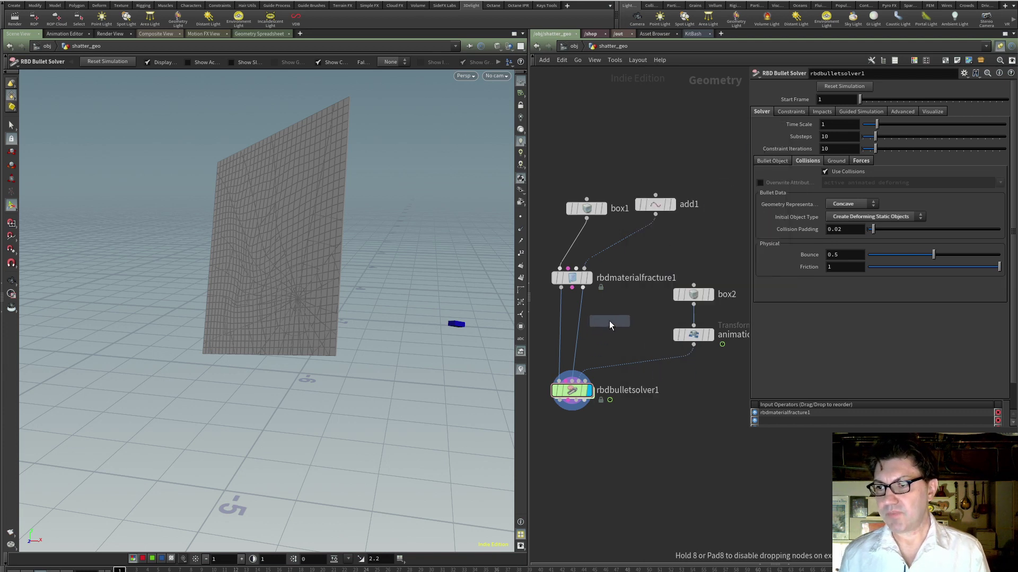
left_click_drag(609, 321, 578, 325)
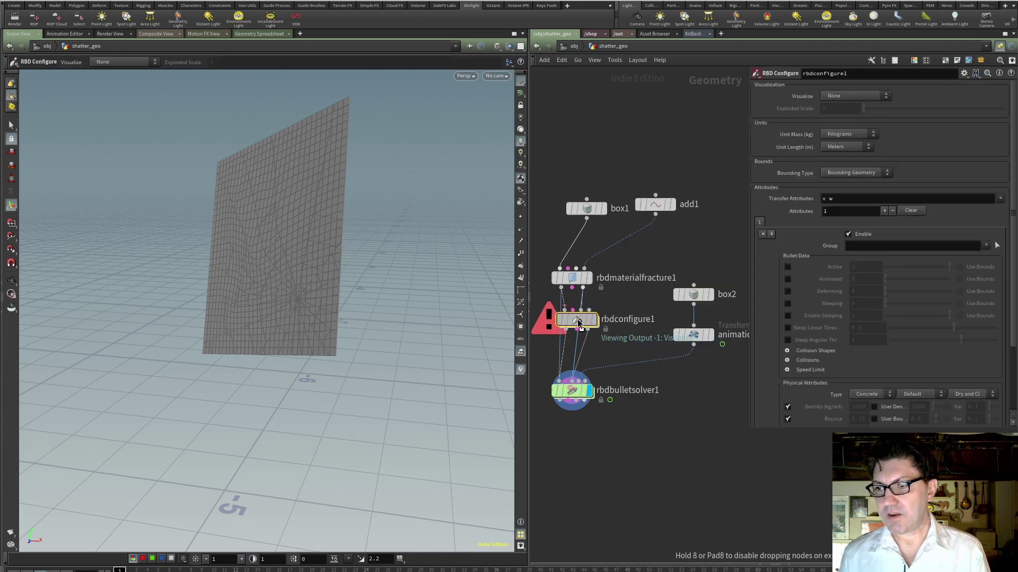
mouse_move(572, 279)
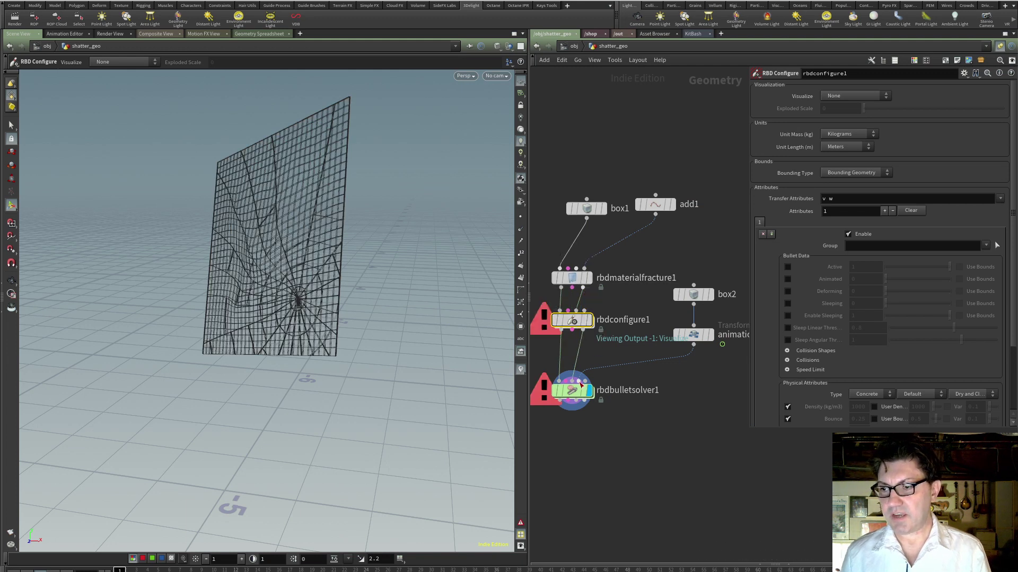
left_click(631, 439)
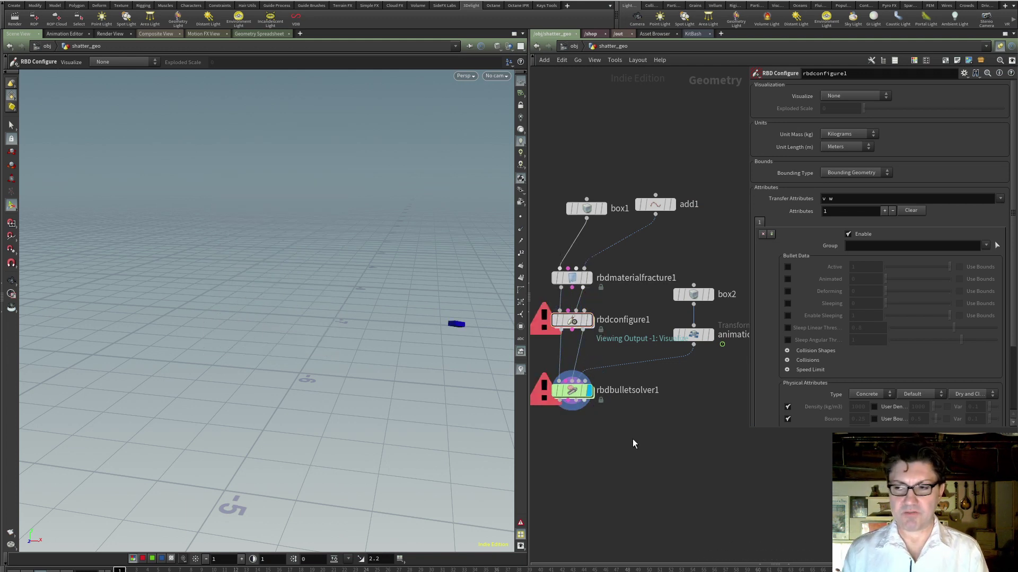
left_click(590, 320)
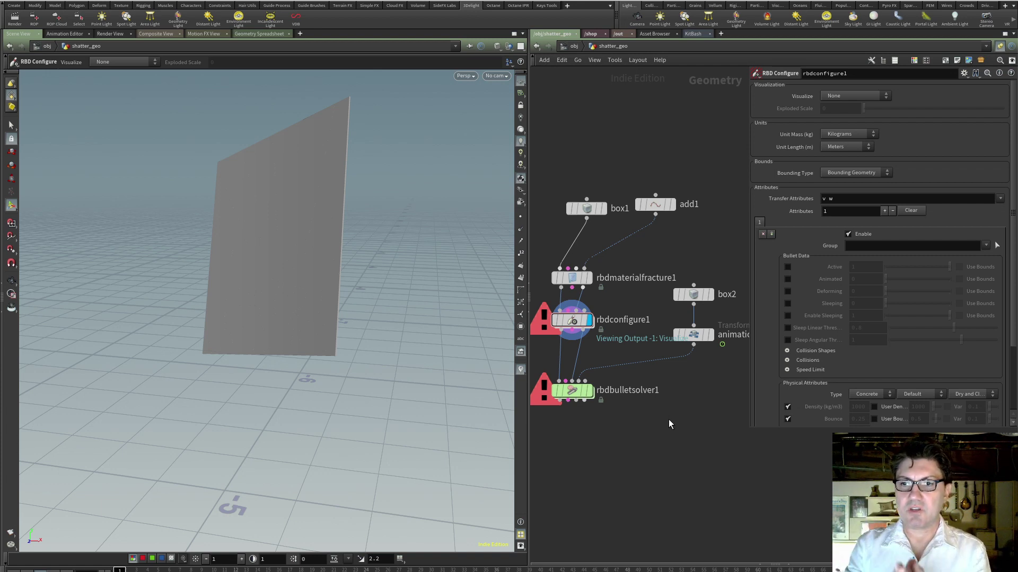
Step: Spread out the network by moving box2, animation, the RBD Bullet Solver and the RBD Configure node further down
left_click_drag(709, 275, 698, 419)
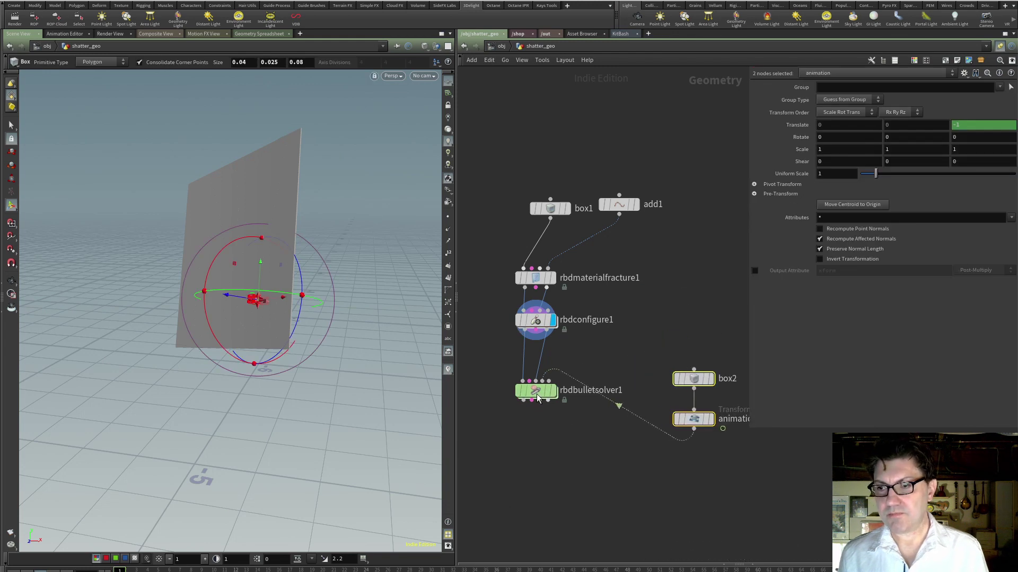
left_click_drag(536, 391, 537, 460)
left_click_drag(535, 328, 530, 381)
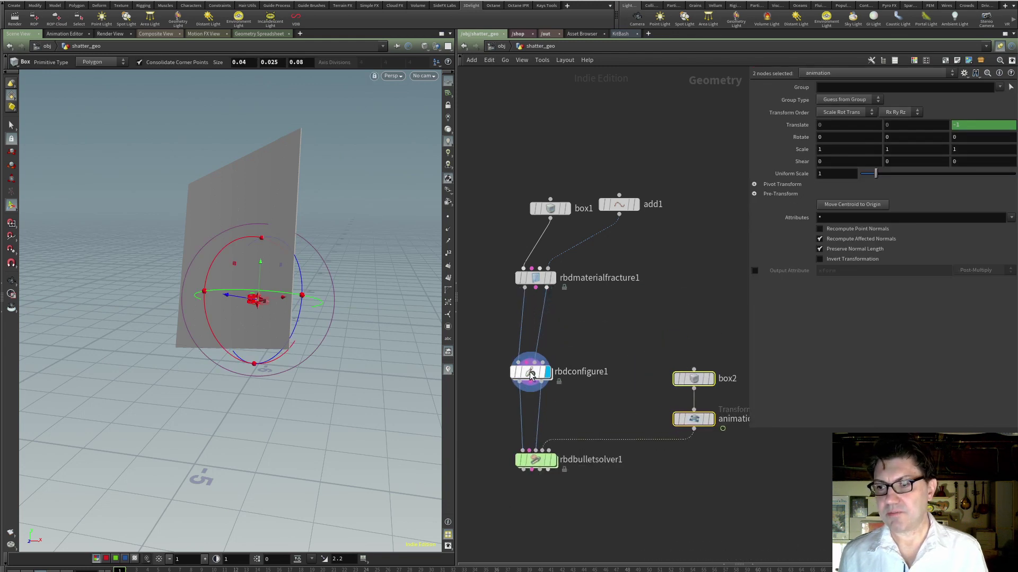
Step: Add a Sphere node to the network below the add1 node
left_click(620, 313)
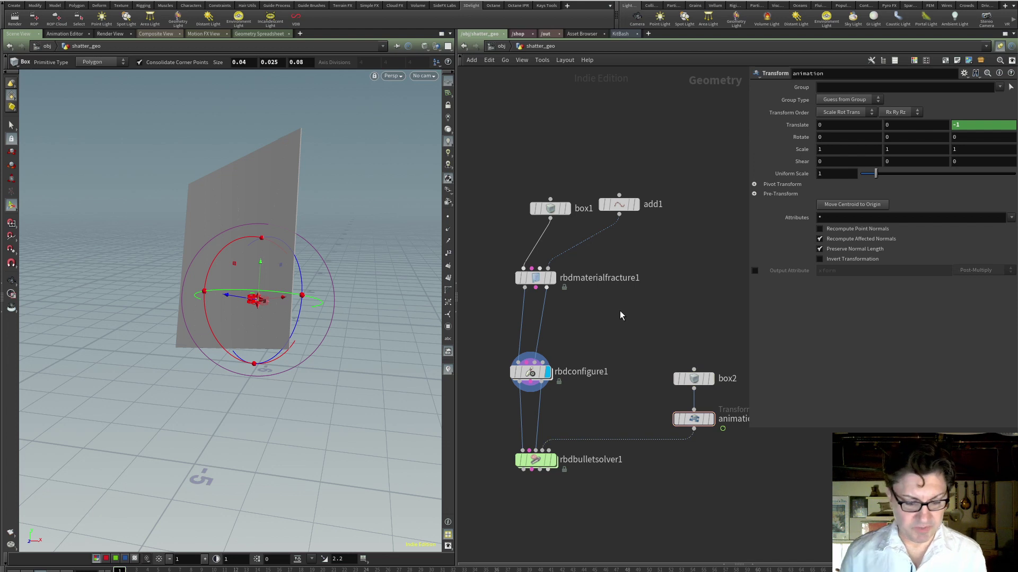
key("Tab")
type("sphere")
key("Return")
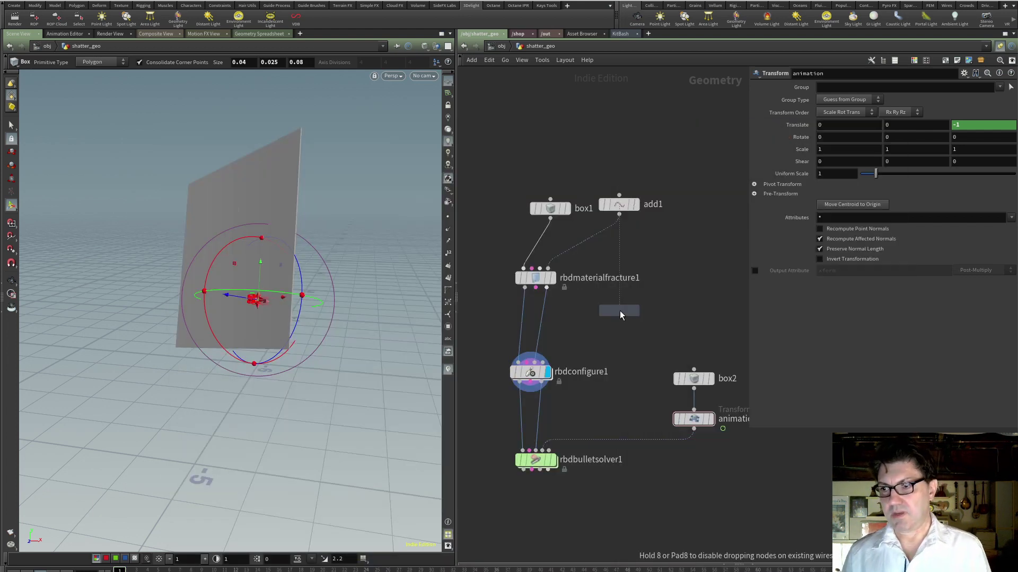
left_click(620, 315)
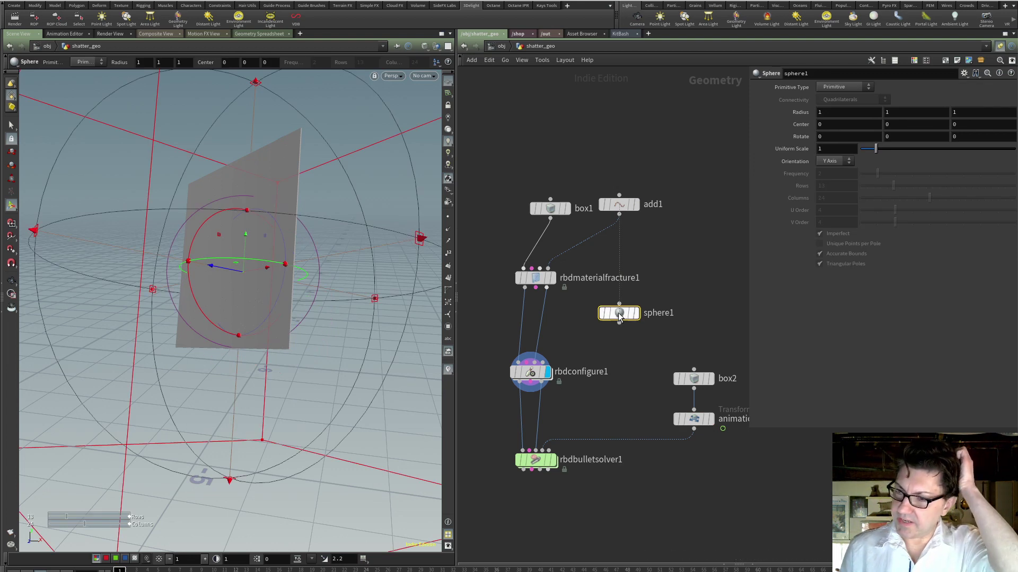
Step: Make the sphere a Polygon primitive with a frequency of 4 and a uniform scale of 0.2
left_click(844, 88)
left_click(840, 108)
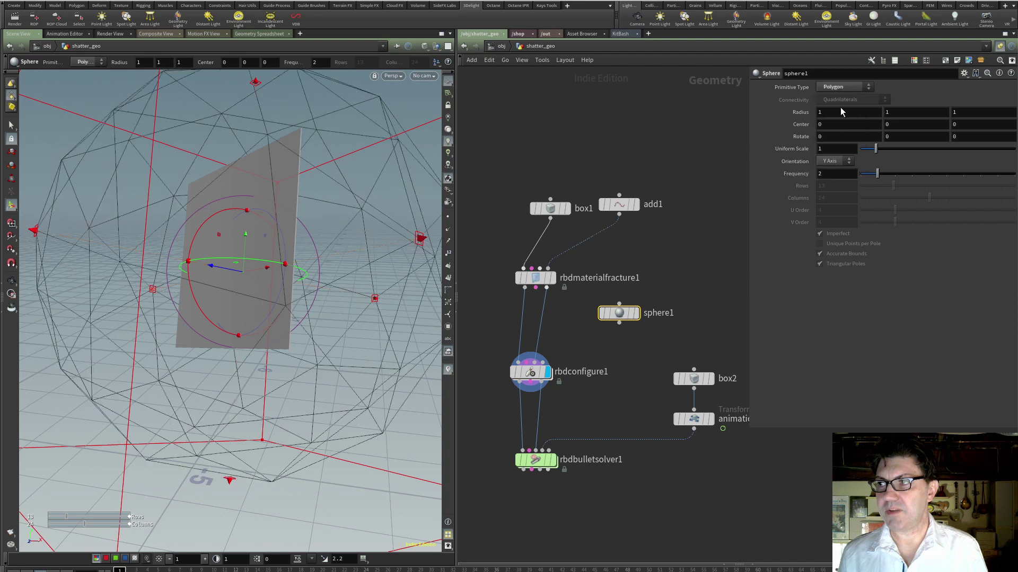
left_click_drag(832, 171, 788, 152)
type("4")
key("Return")
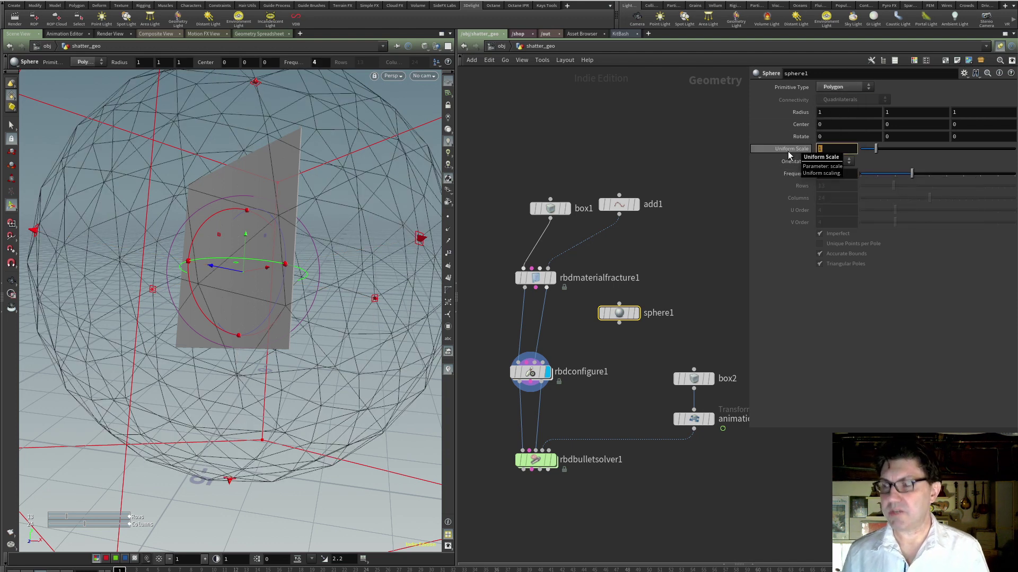
type(".2")
key("Return")
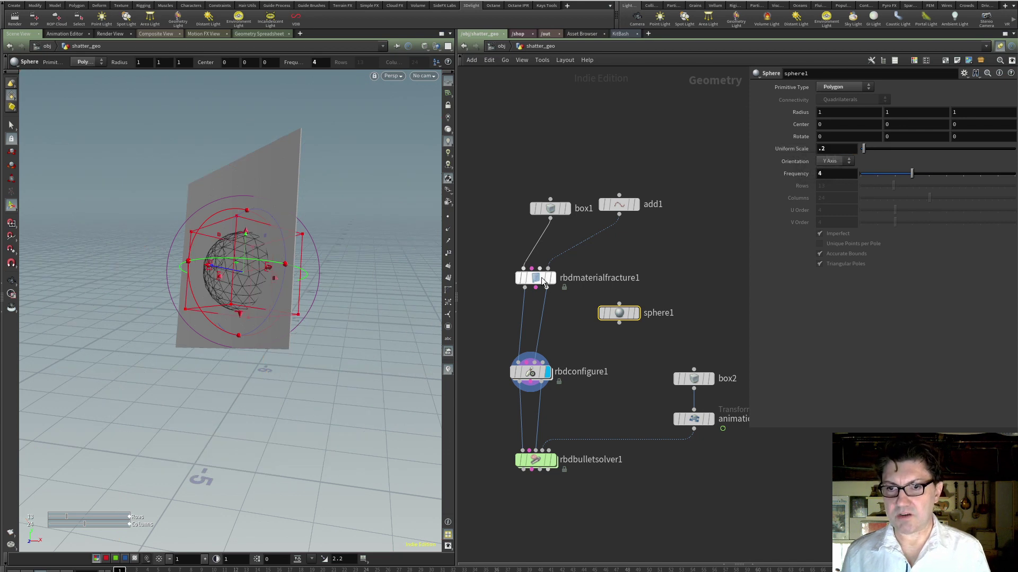
key("Escape")
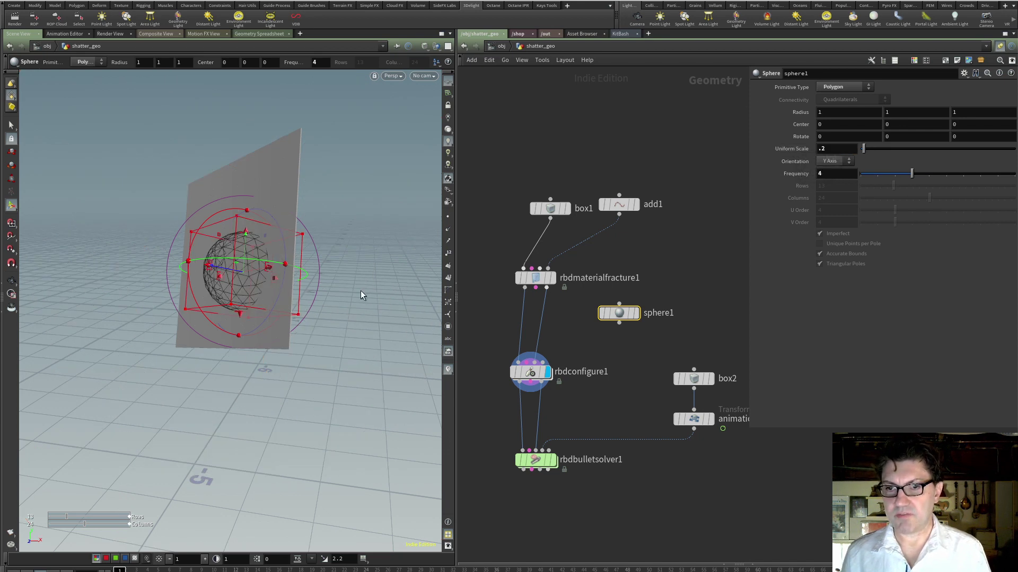
left_click_drag(327, 305, 385, 308)
key("Return")
mouse_move(572, 378)
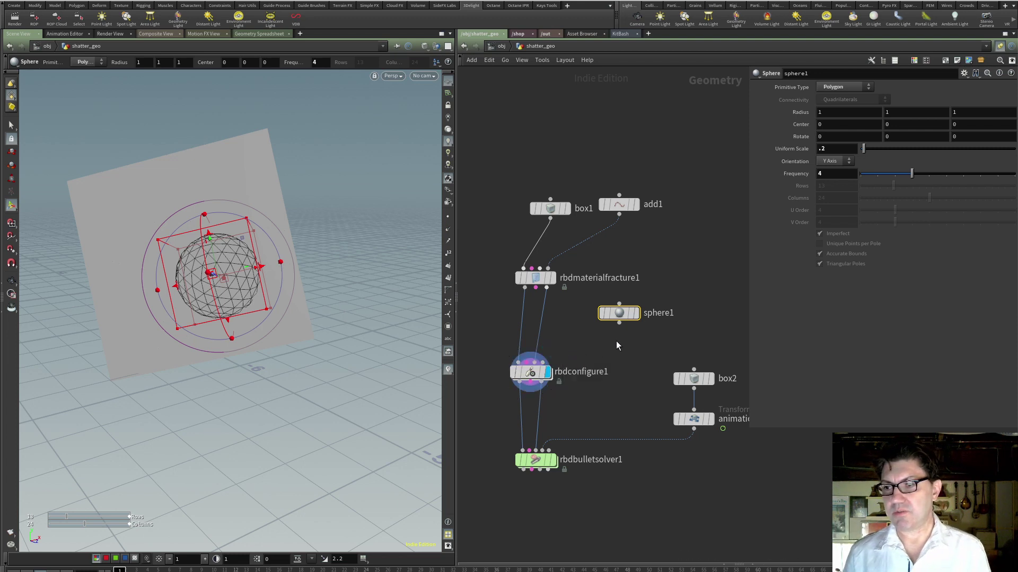
Step: Connect the sphere to the RBD Configure node's fourth input and show the RBD Material Fracture node as a template
left_click_drag(619, 325, 551, 362)
left_click(535, 375)
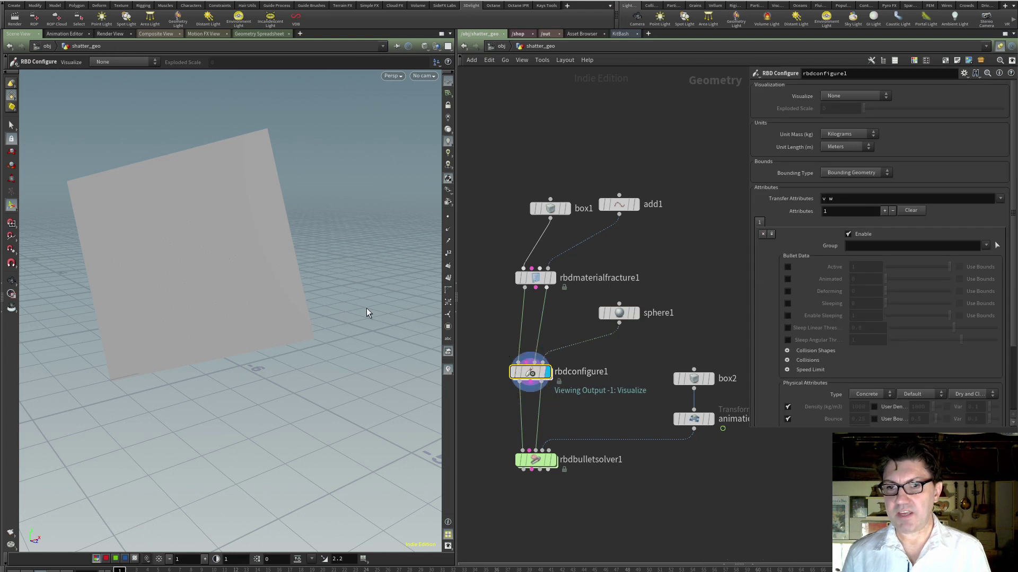
key("Escape")
left_click_drag(238, 293, 211, 304)
key("Return")
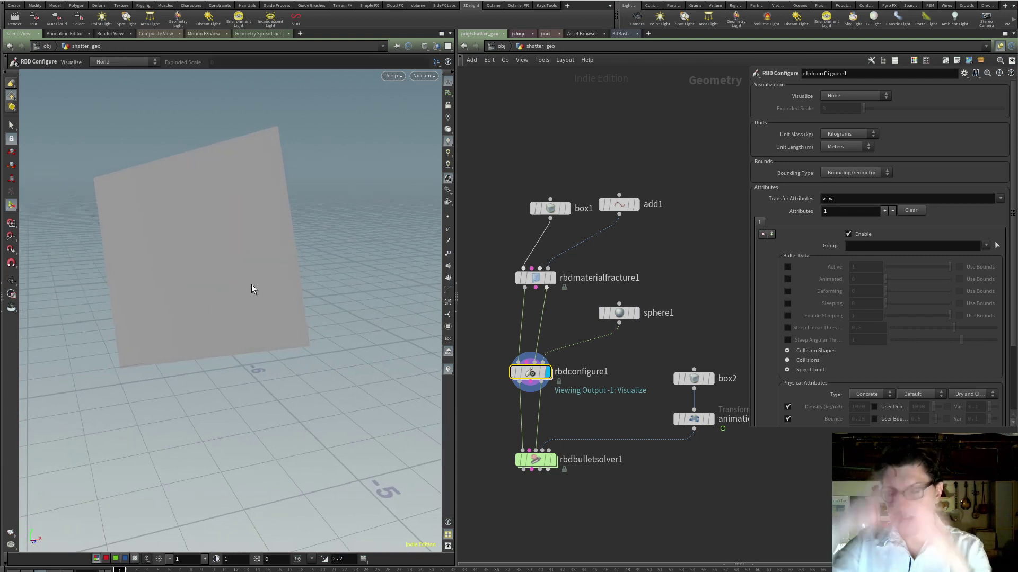
mouse_move(554, 290)
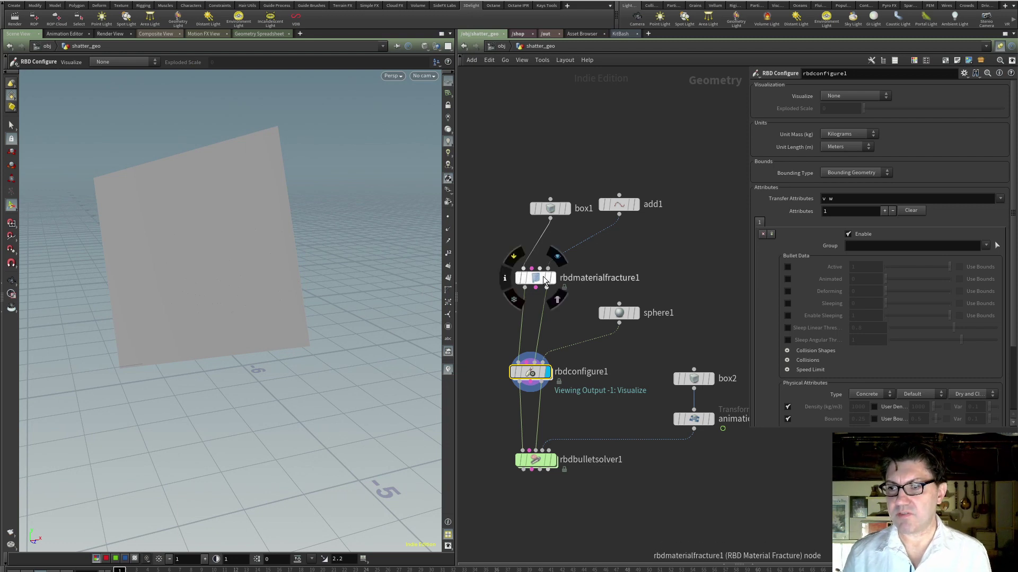
left_click(560, 300)
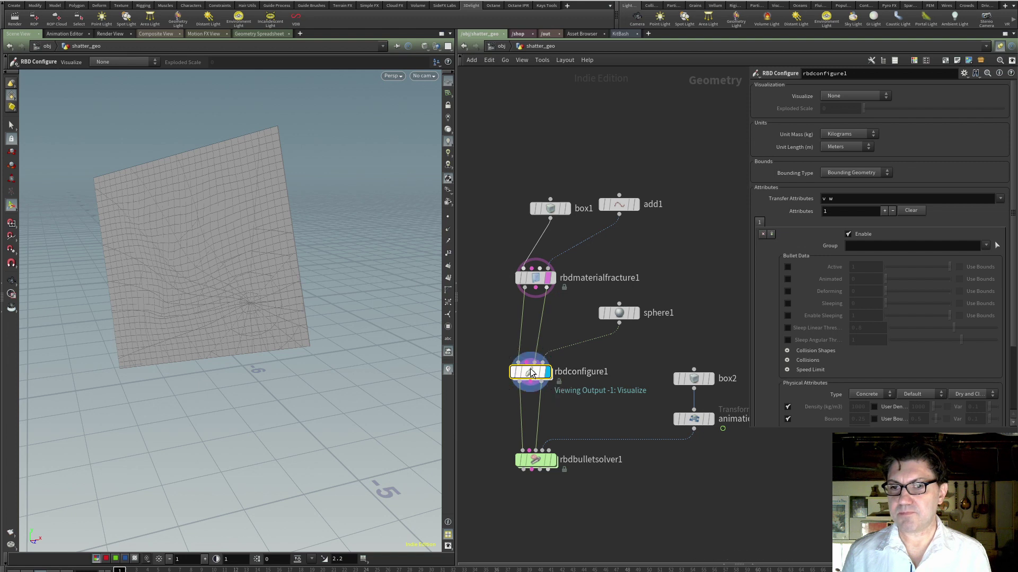
Step: Move the sphere over the glass's impact area, centred at about 0.134 in X and -0.139 in Y
left_click(618, 313)
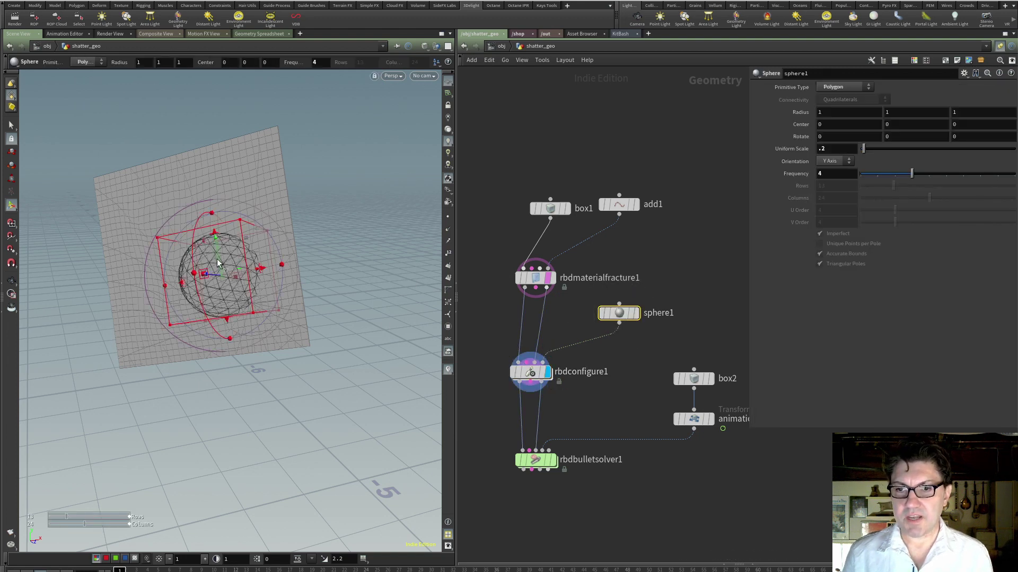
left_click_drag(218, 264, 281, 292)
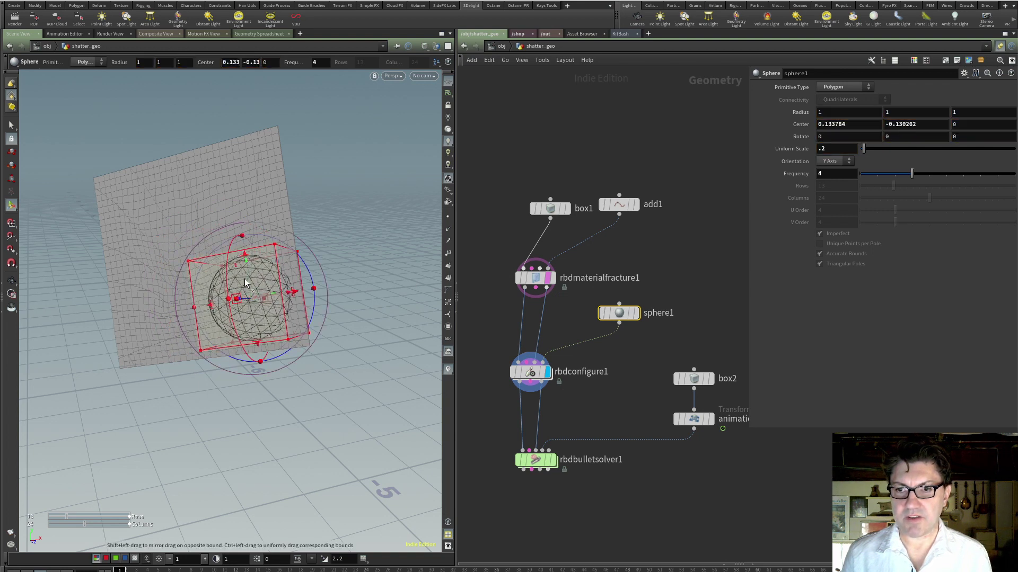
left_click_drag(248, 325, 245, 304, "alt")
right_click_drag(213, 302, 211, 316, "alt")
left_click_drag(245, 326, 209, 313, "alt")
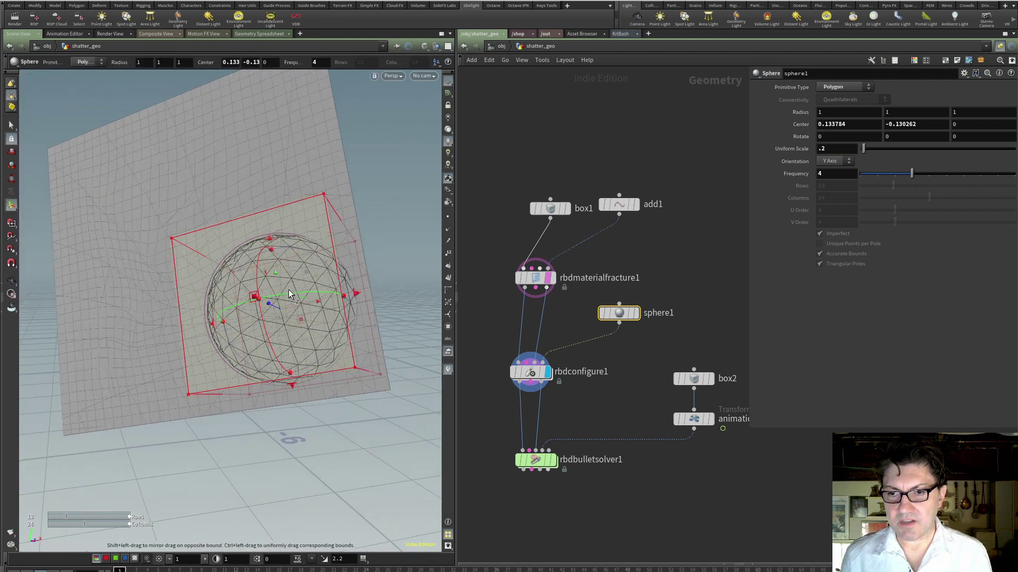
left_click_drag(276, 282, 276, 285)
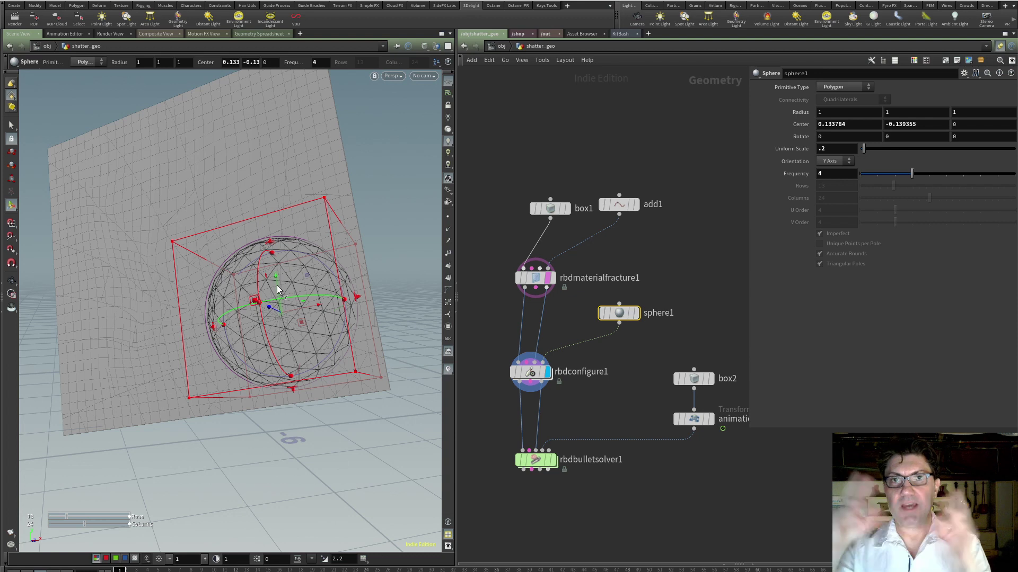
Step: Set RBD Configure to visualize Active, and enable its Active attribute at 1 limited by Use Bounds
left_click(529, 374)
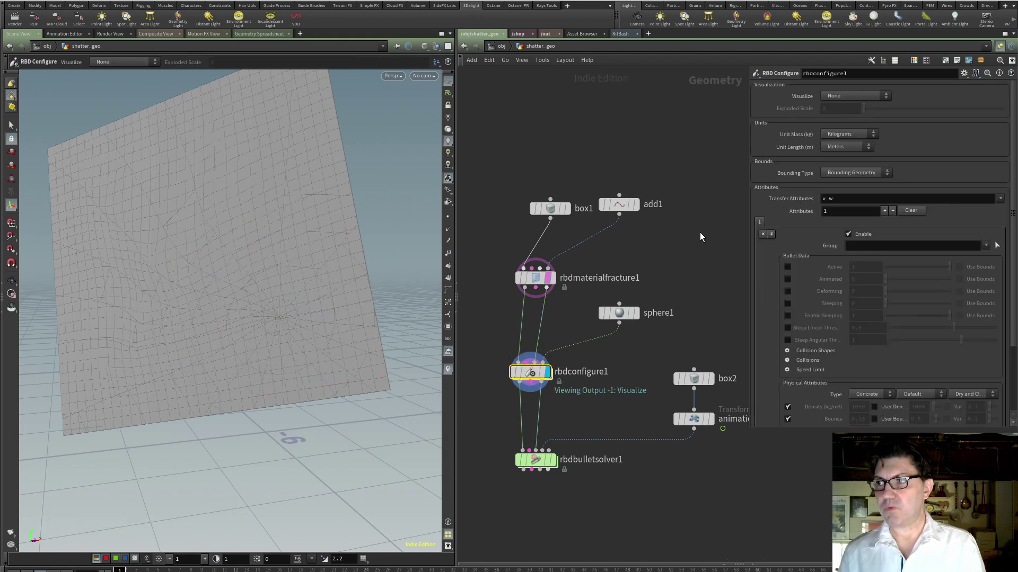
left_click(865, 96)
left_click(854, 116)
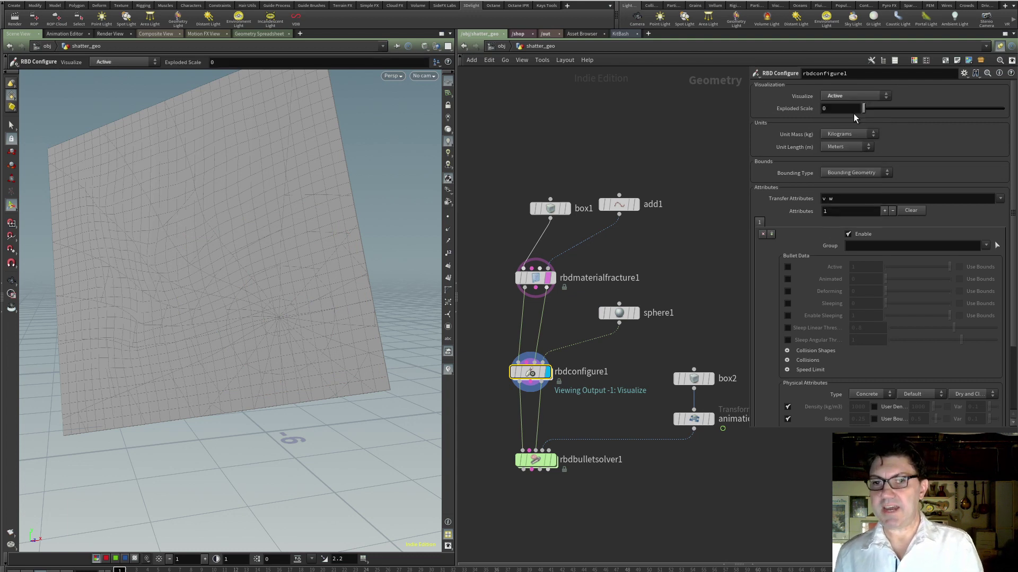
left_click(787, 267)
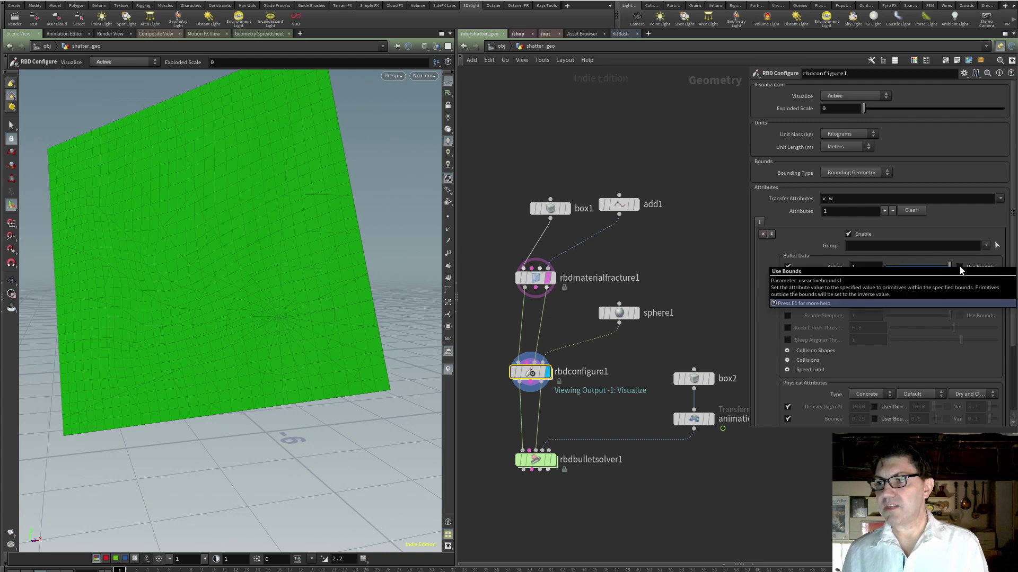
mouse_move(627, 319)
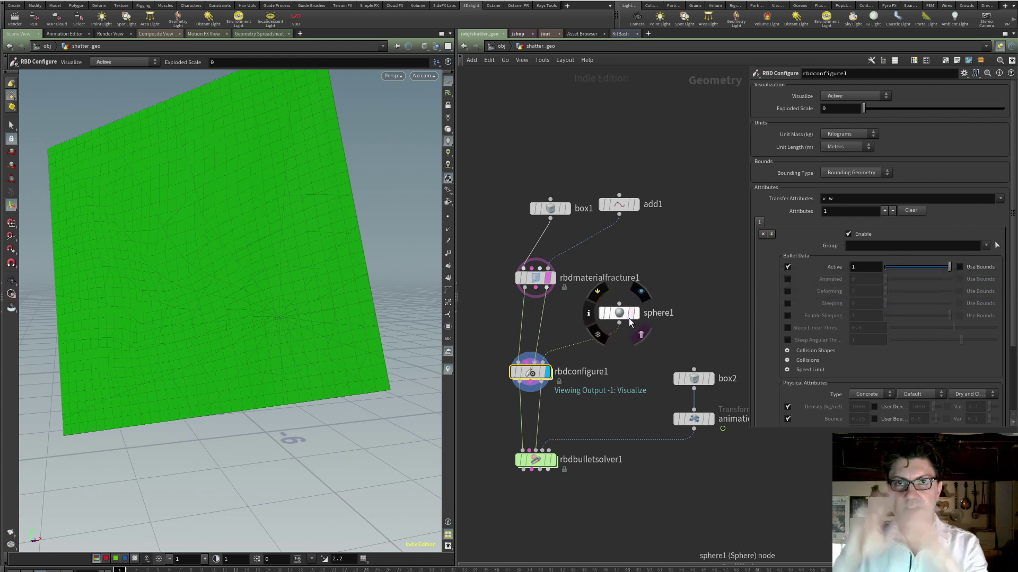
left_click(960, 268)
mouse_move(605, 317)
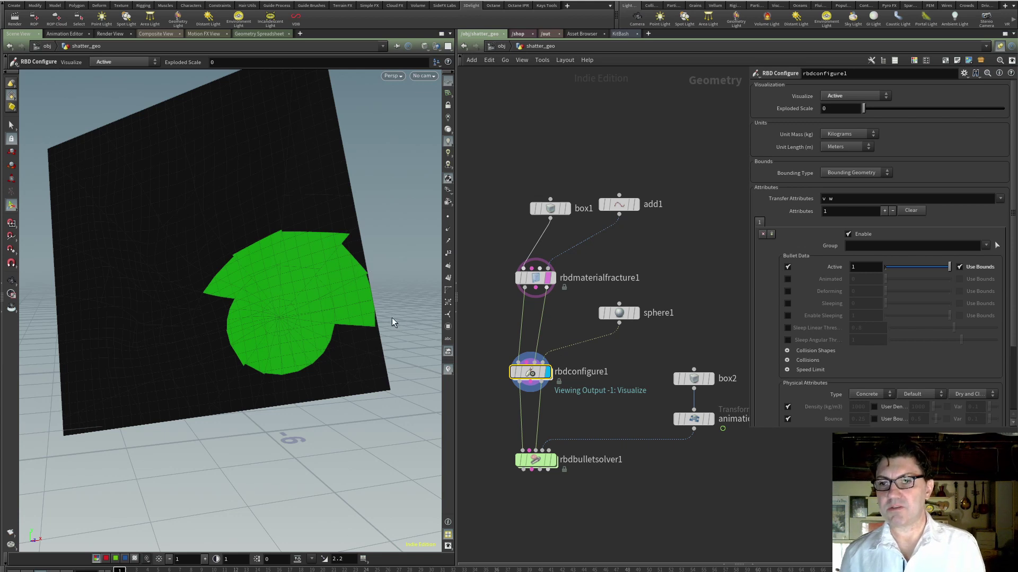
Step: Shift the sphere along X to a centre of about 0.107 and reselect RBD Configure to check the active pieces
left_click(619, 312)
left_click_drag(308, 311, 296, 309)
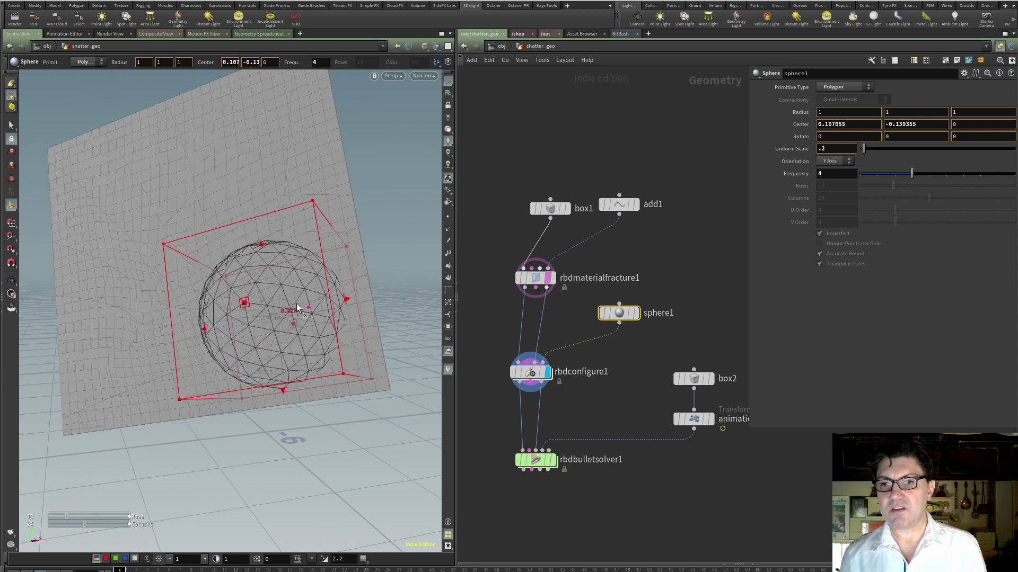
left_click(533, 372)
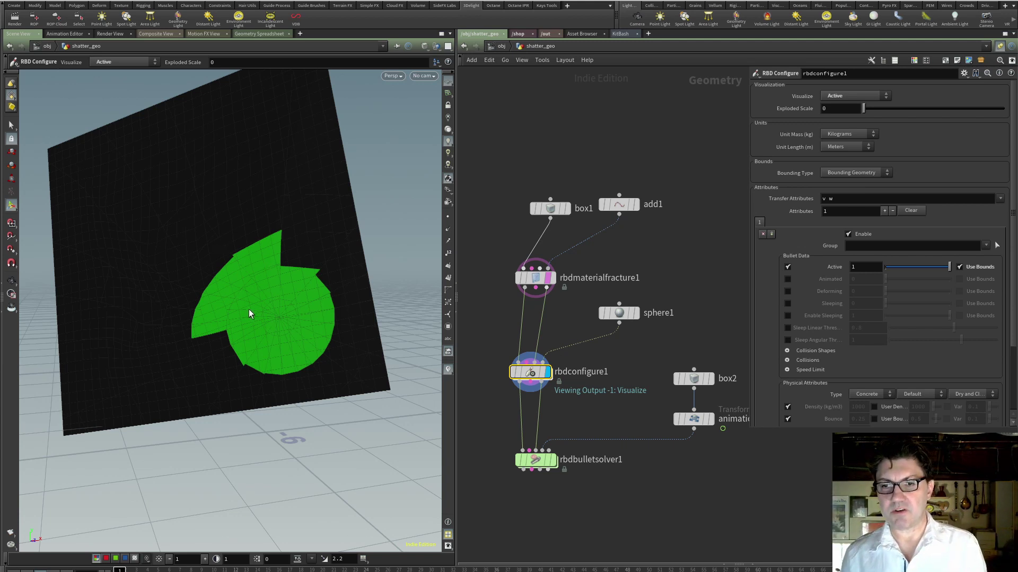
Step: Display the RBD Bullet Solver and restore its Y gravity to the default -9.80665
key("Escape")
left_click_drag(291, 345, 437, 444)
key("Return")
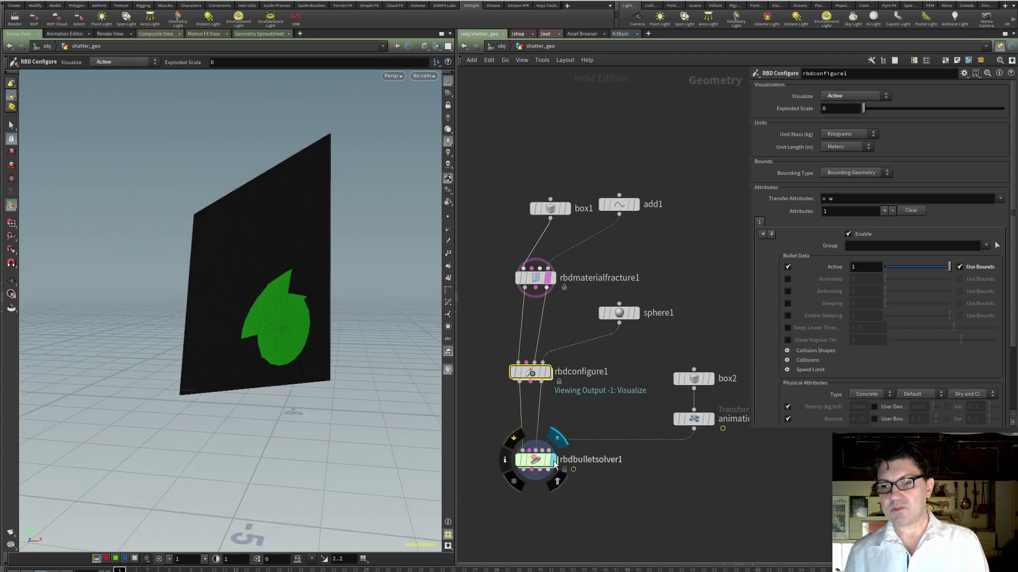
left_click(552, 460)
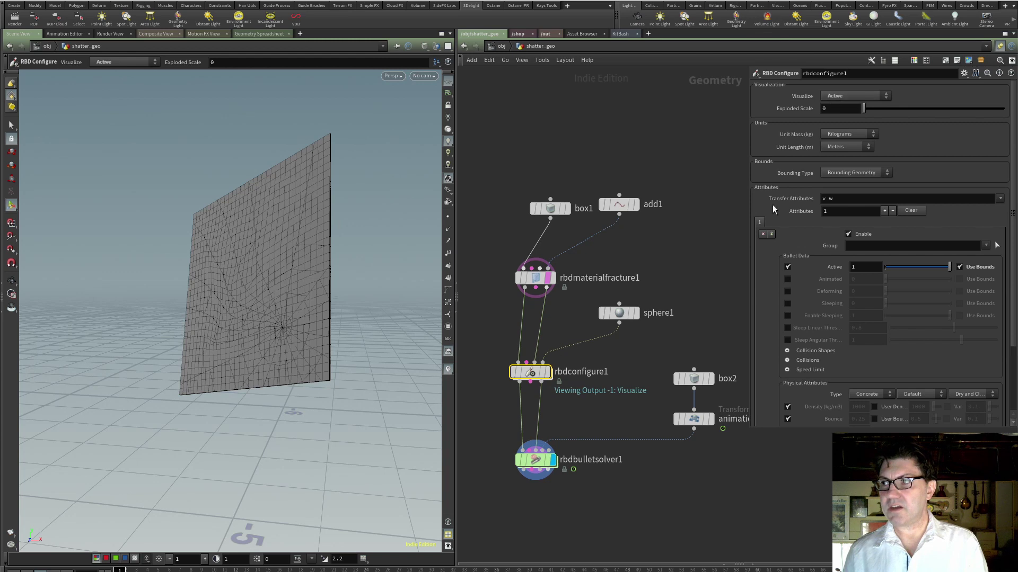
left_click(539, 465)
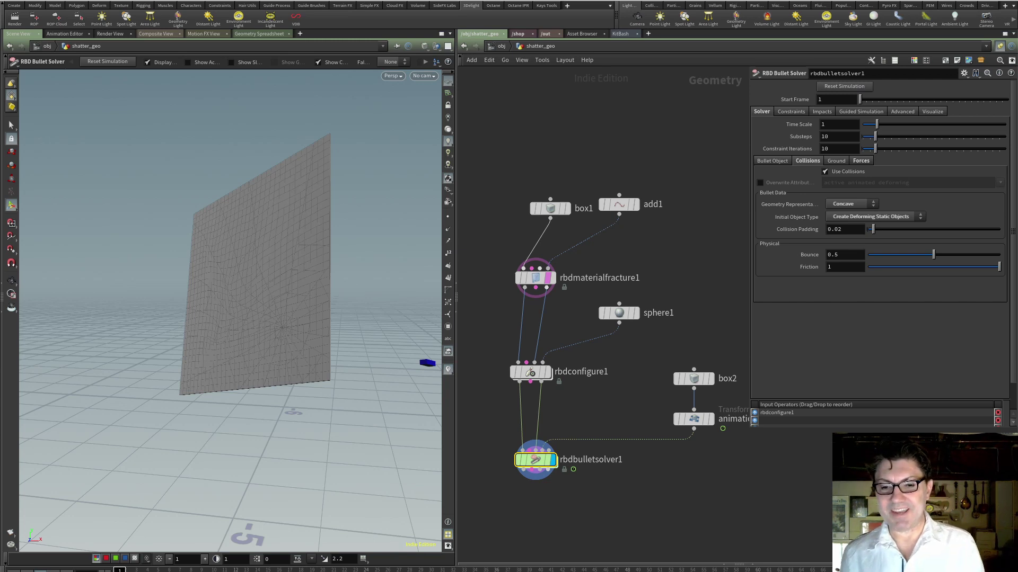
key("Up")
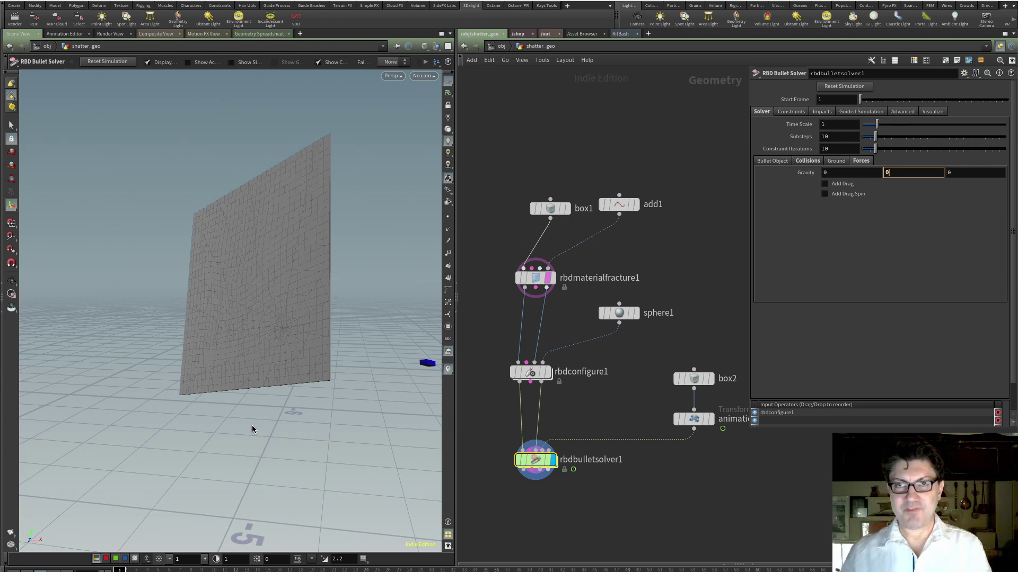
left_click(535, 460)
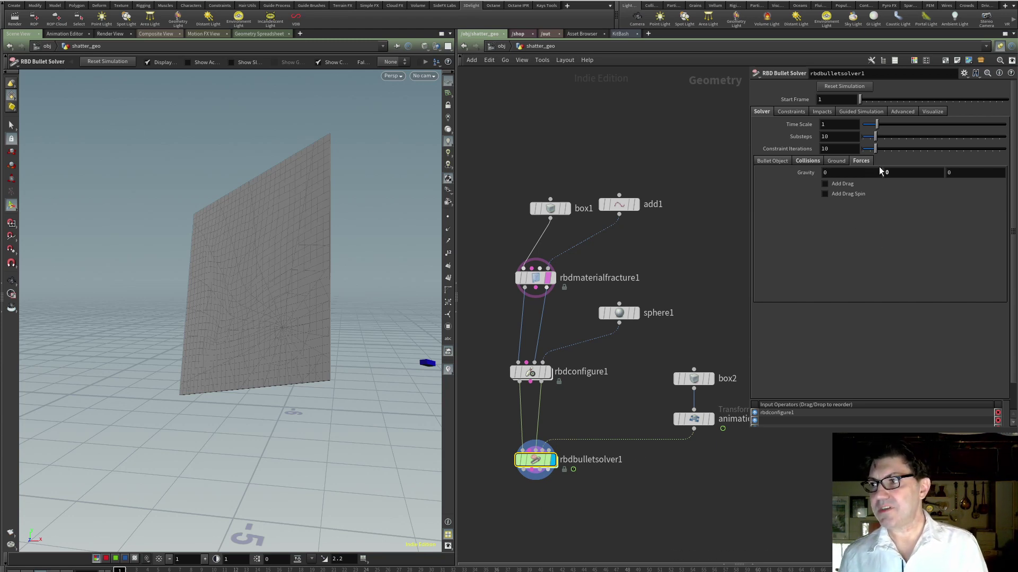
right_click(895, 175)
left_click(912, 330)
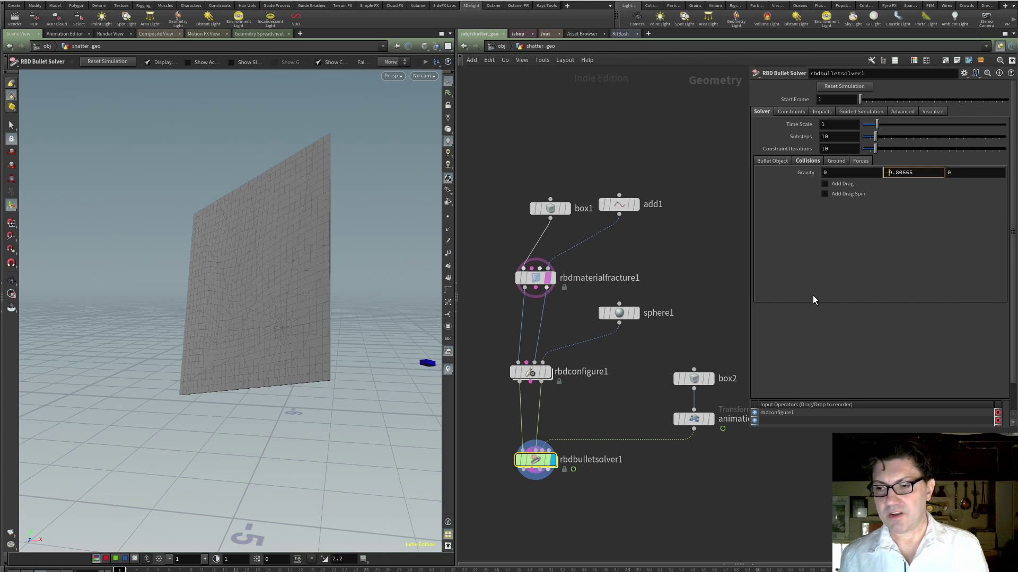
Step: Play the glass simulation, rewind to the first frame, and replay it with a closer look at the impact area
left_click(53, 571)
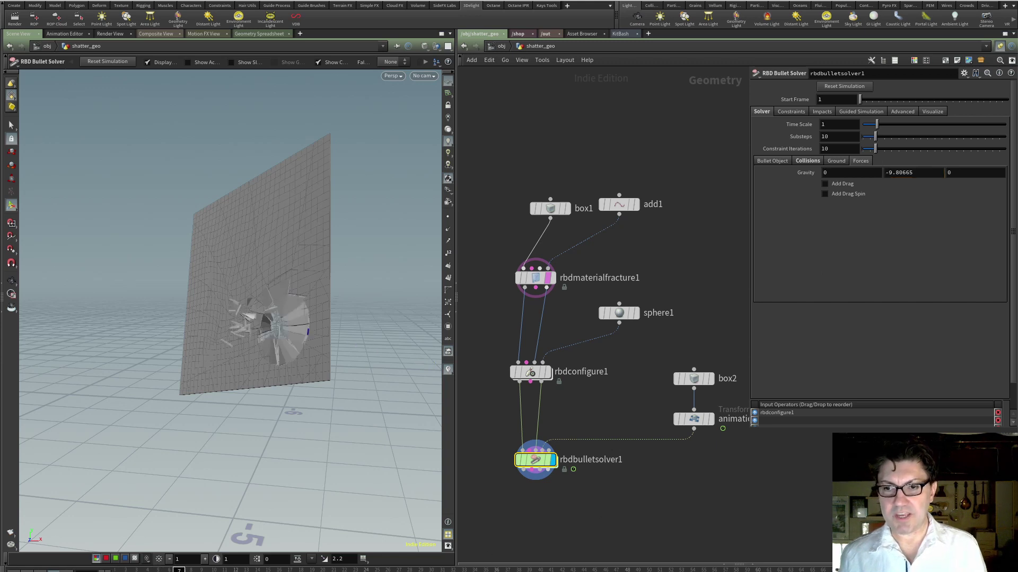
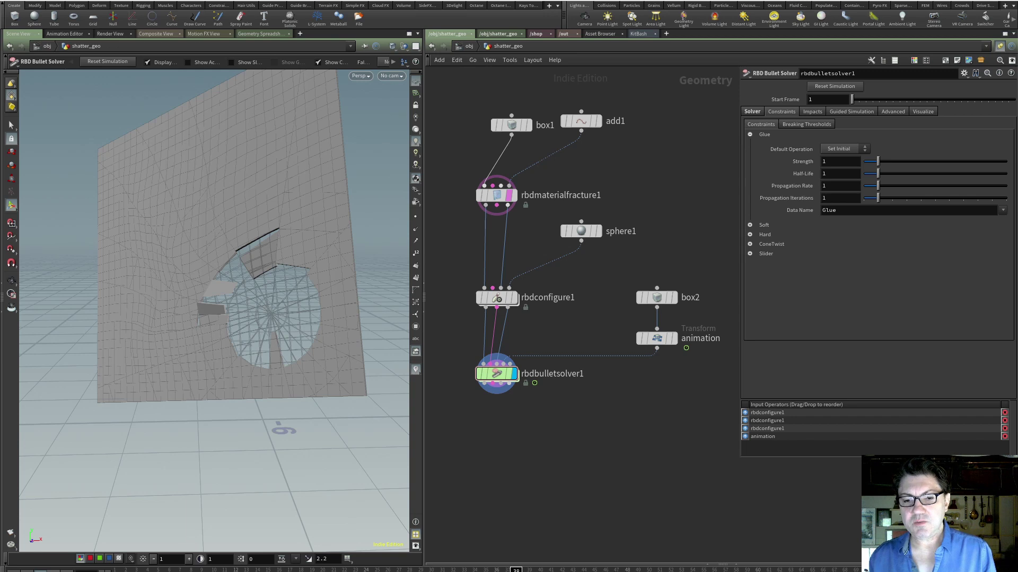
key("ctrl+Up")
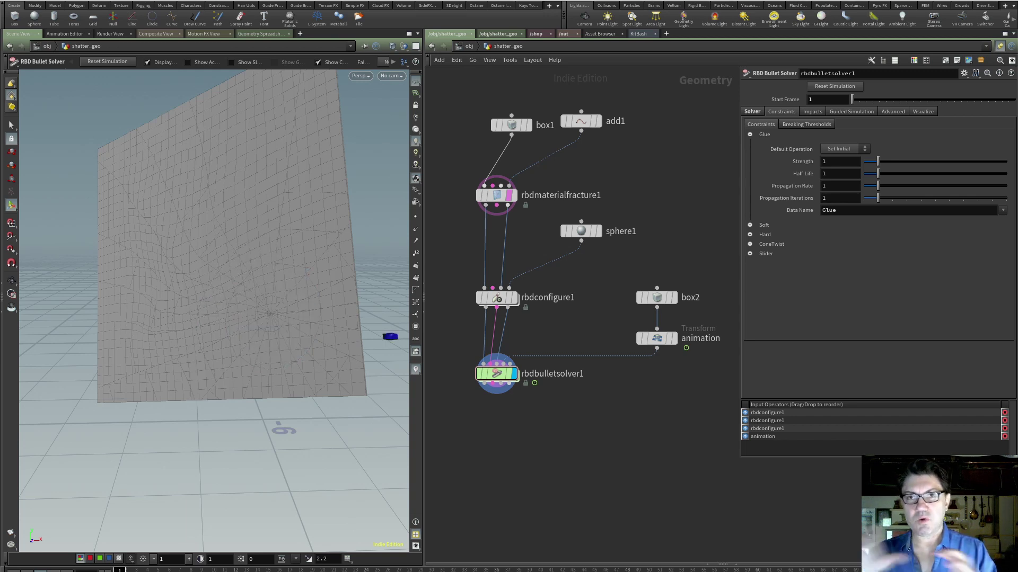
mouse_move(497, 300)
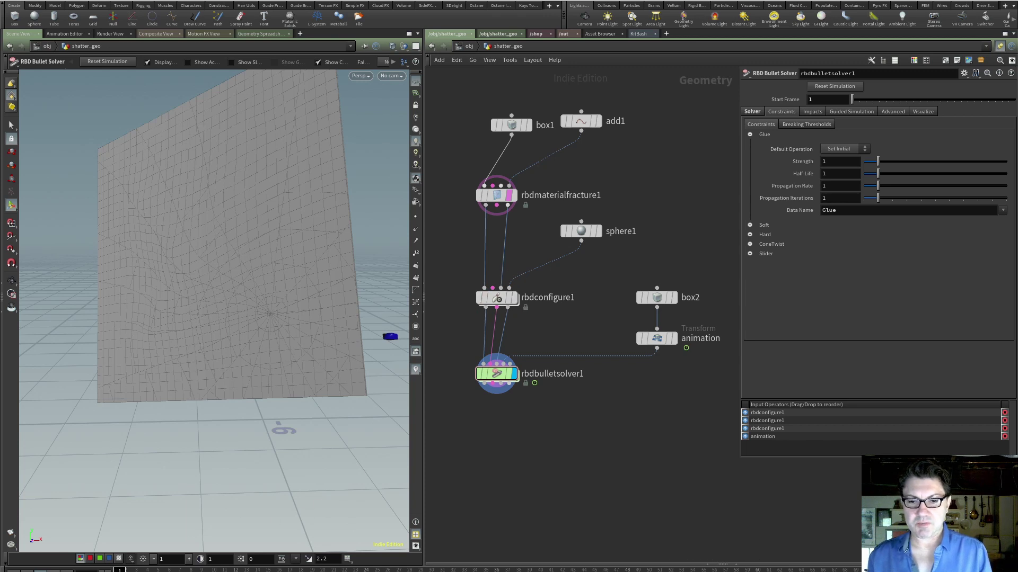
scroll(278, 344, "up", 5)
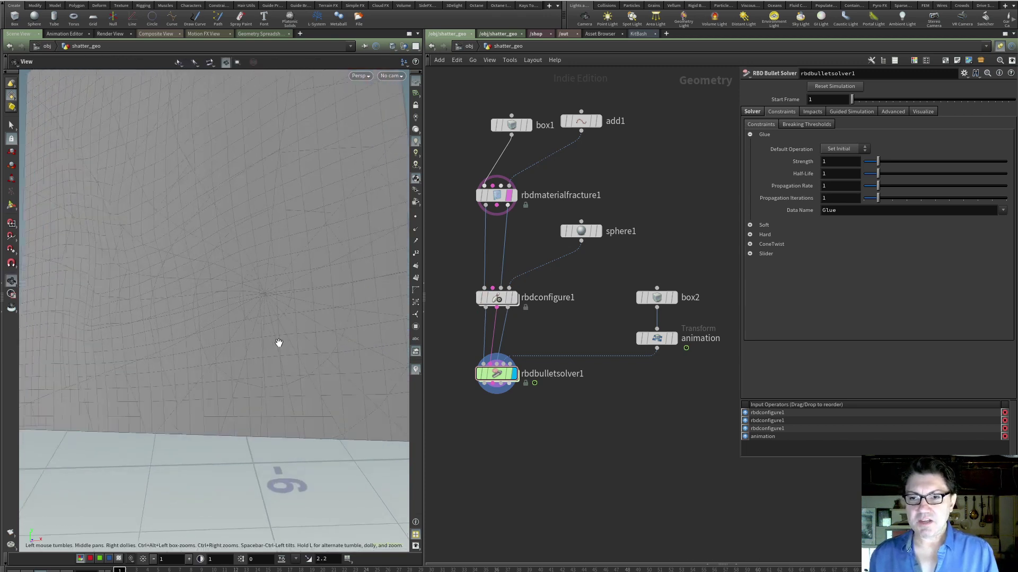
key("Return")
key("Up")
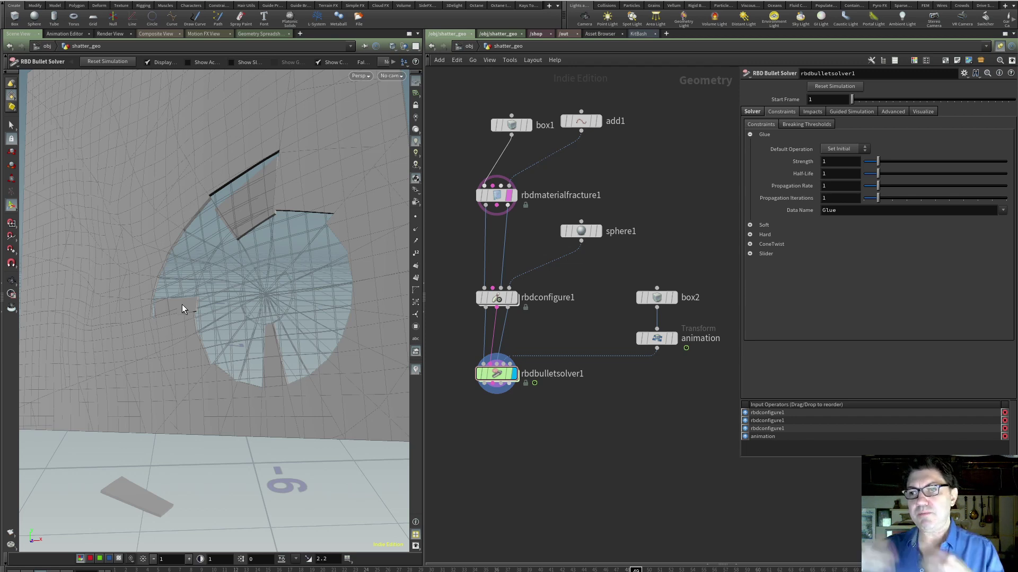
Step: Switch the display between RBD Configure and the RBD Bullet Solver to compare the active pieces with the simulated break
left_click(513, 298)
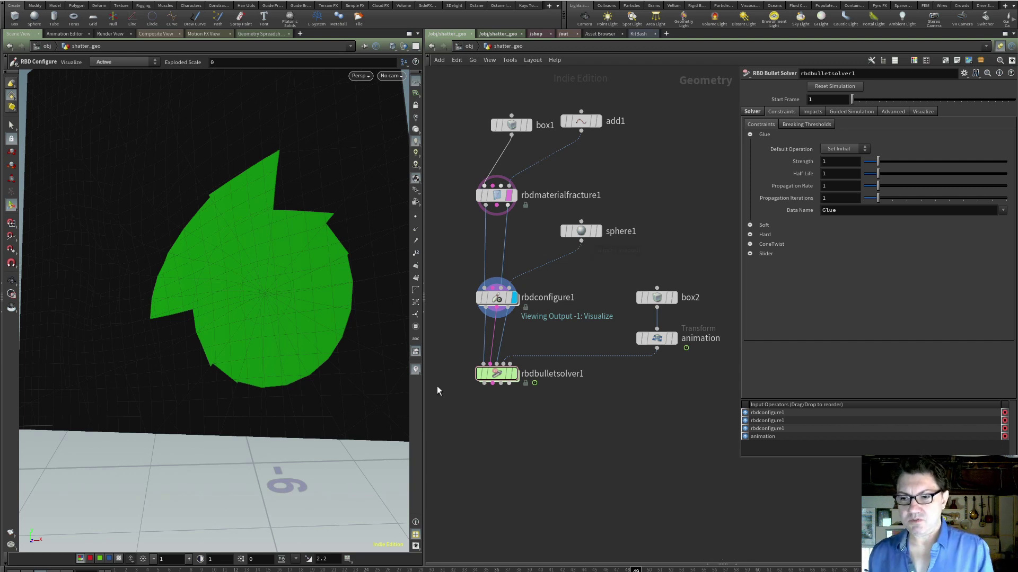
left_click(514, 373)
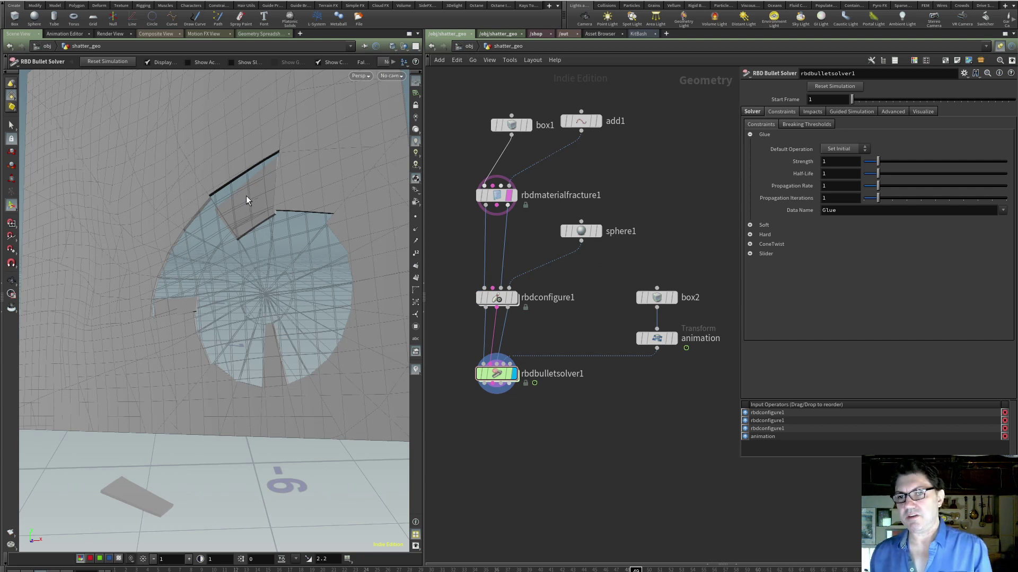
left_click(514, 297)
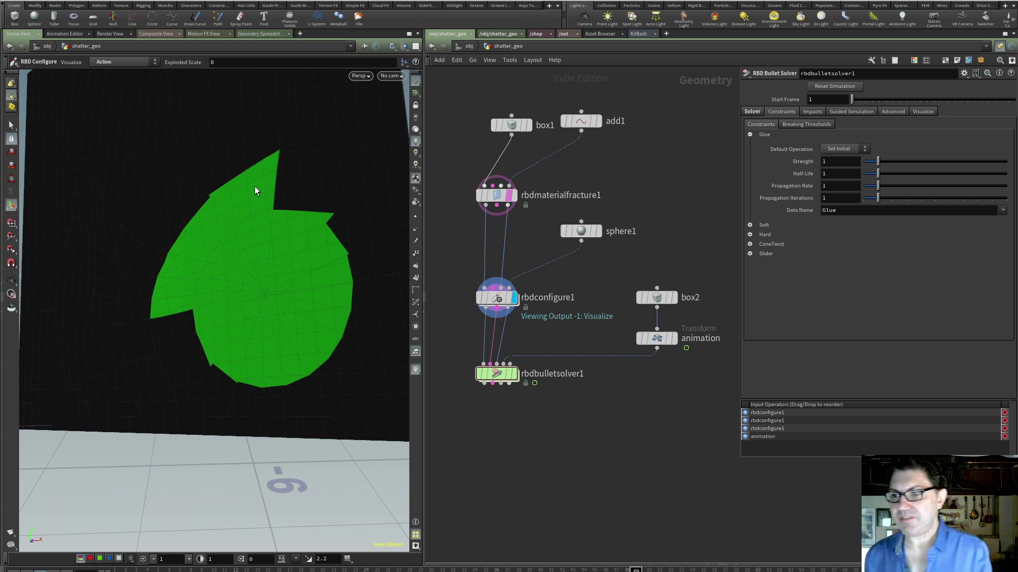
Step: Add a second attribute set in RBD Configure and pick the pointed piece above the impact area, 32, as its group
left_click(497, 298)
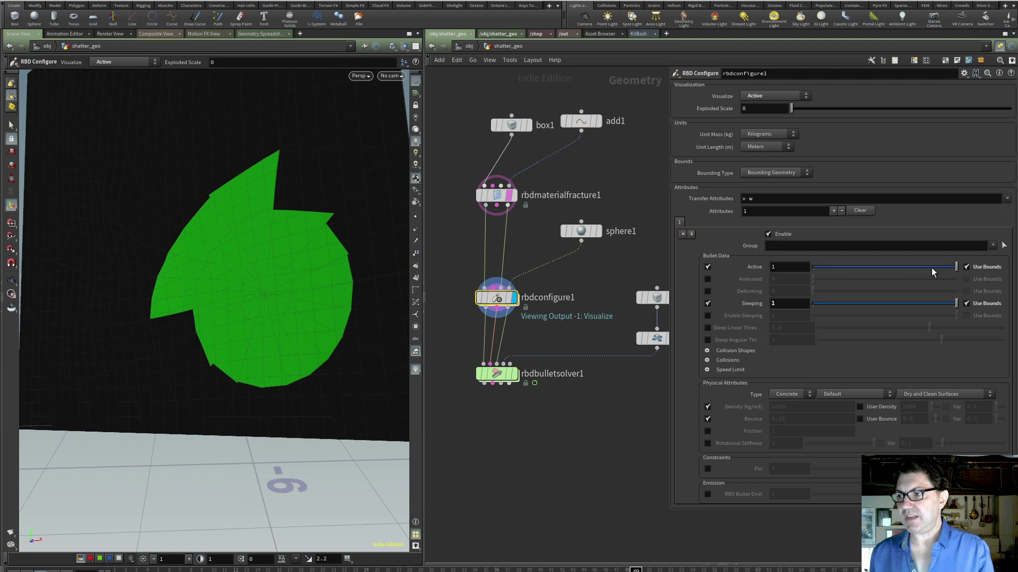
left_click(691, 234)
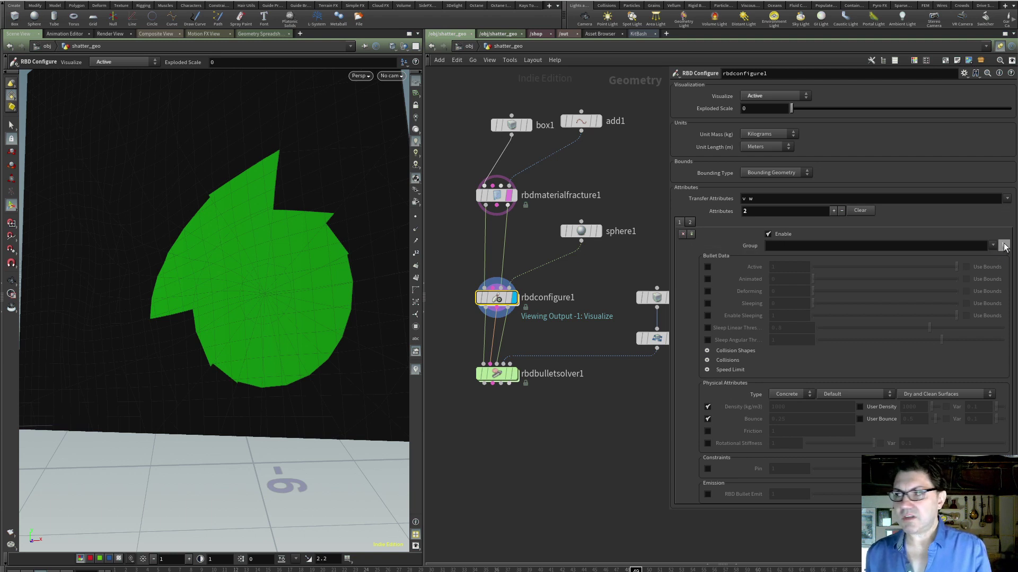
left_click(1003, 246)
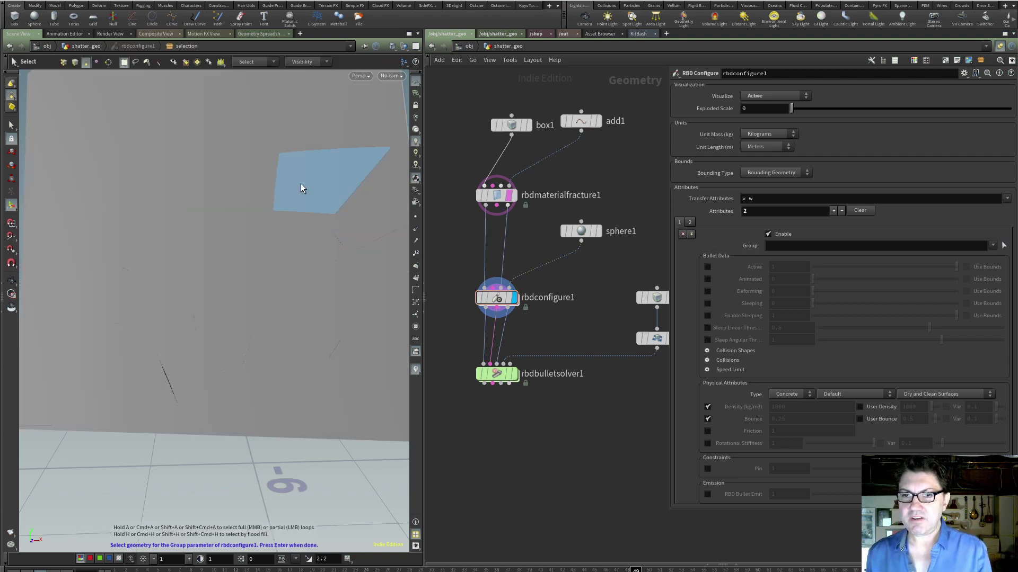
left_click(237, 198)
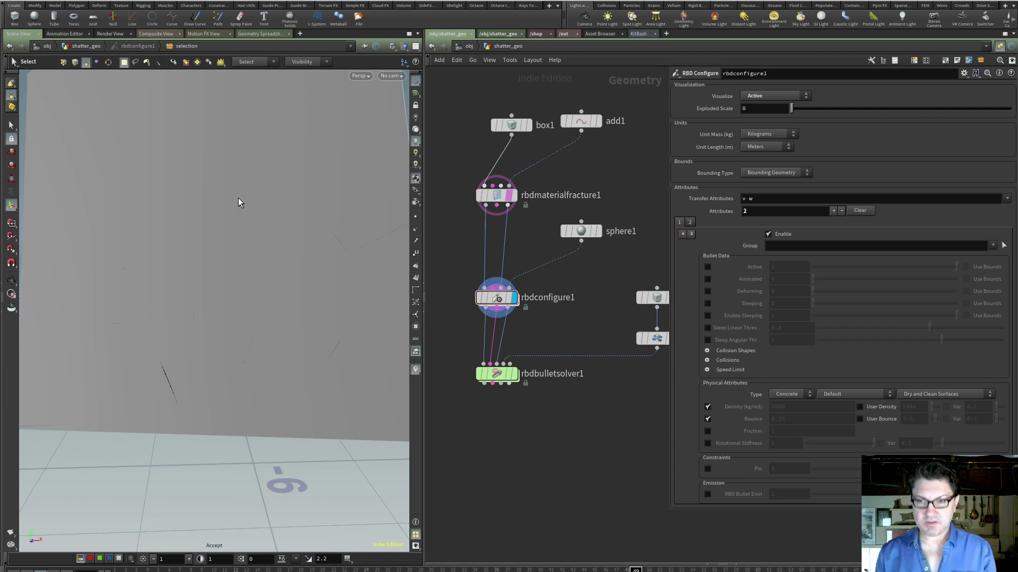
key("Return")
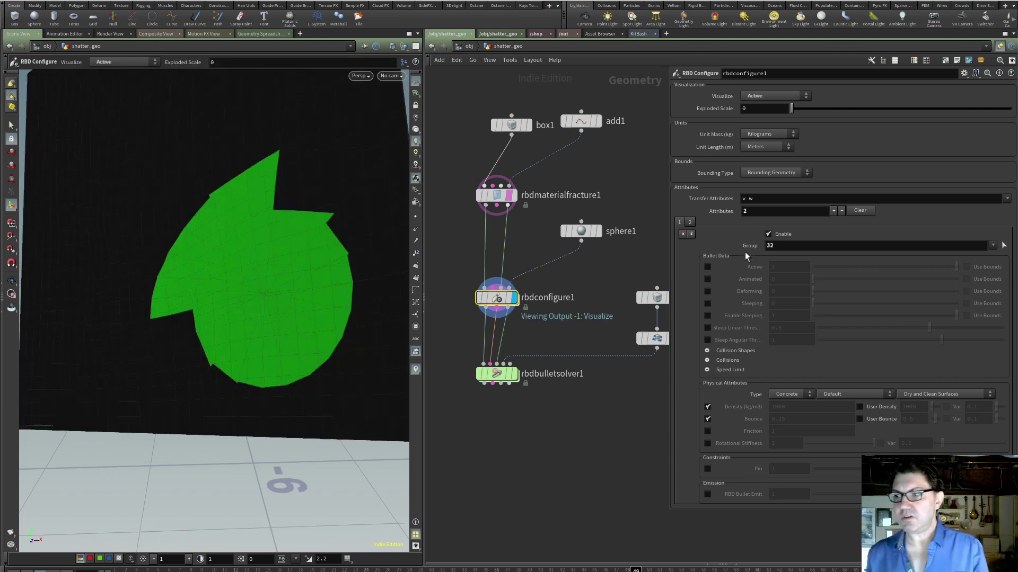
Step: Enable the Pin constraint at 1 for group 32, and replay the glass simulation in the RBD Bullet Solver from the first frame
mouse_move(723, 250)
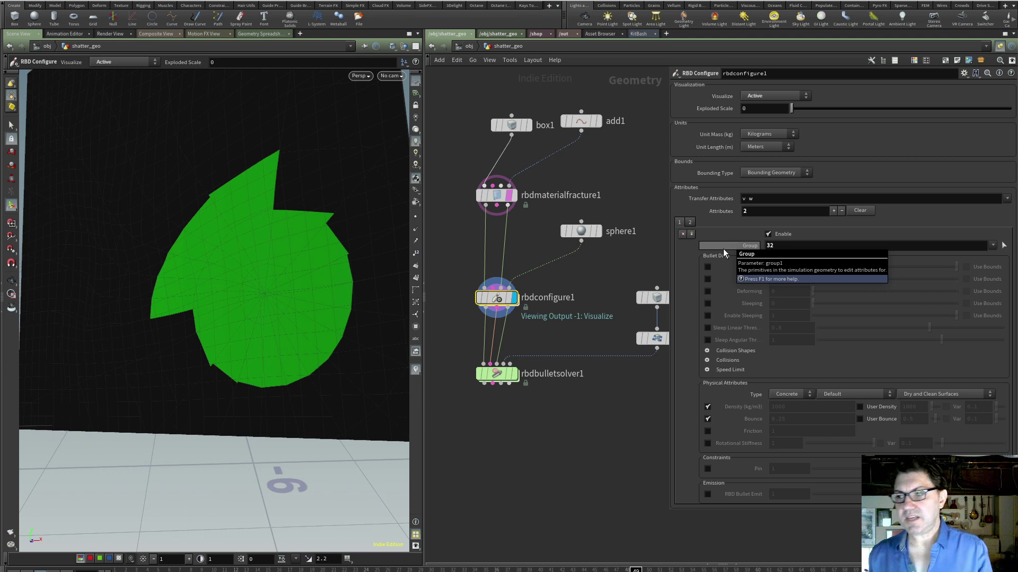
left_click(708, 469)
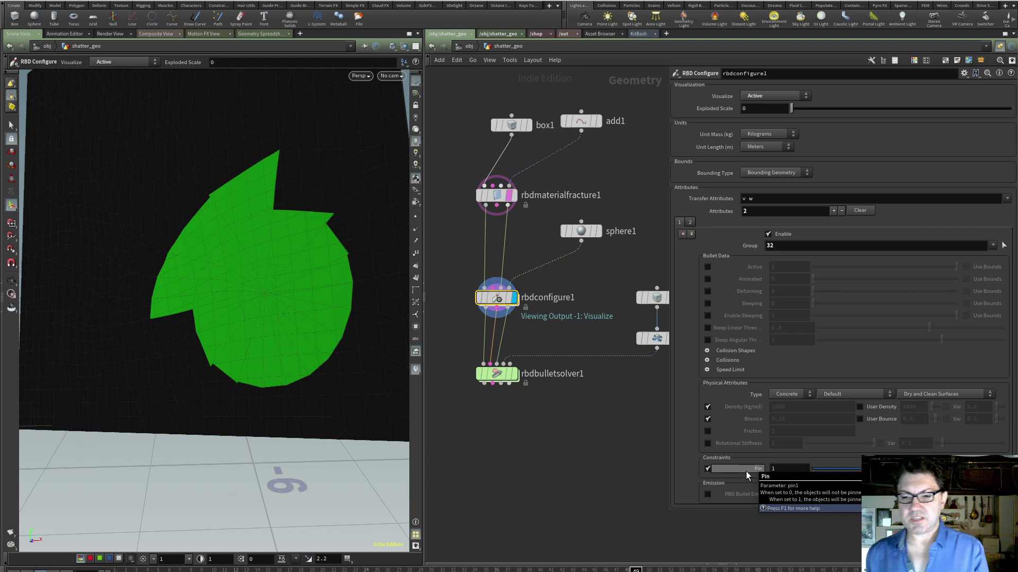
left_click(514, 377)
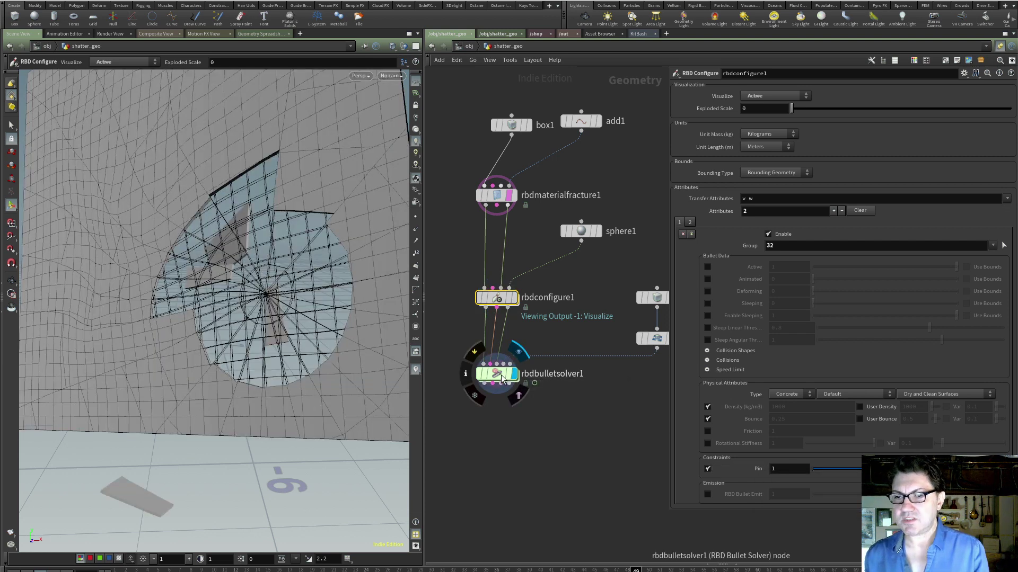
left_click(497, 373)
key("ctrl+Up")
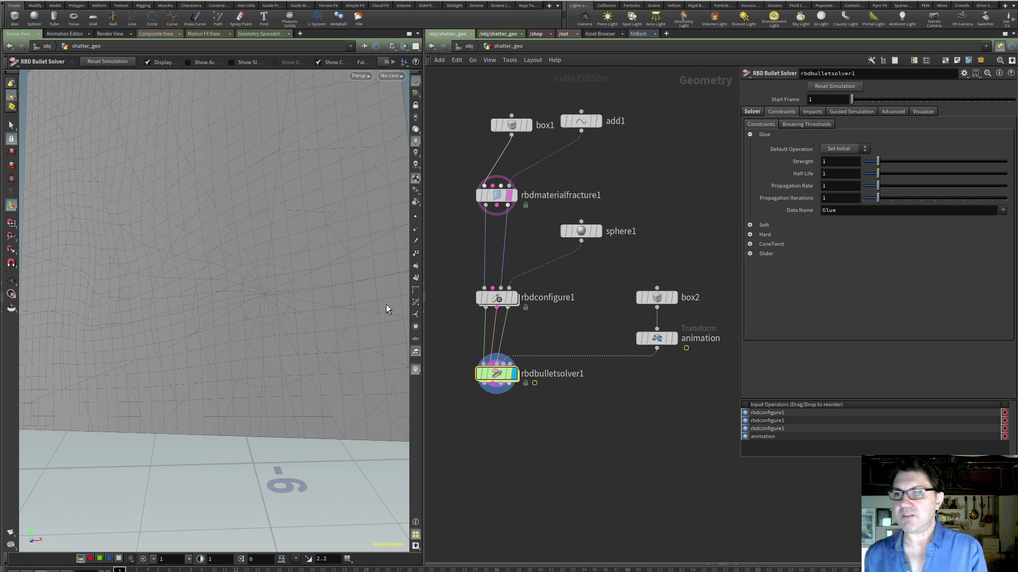
left_click(54, 570)
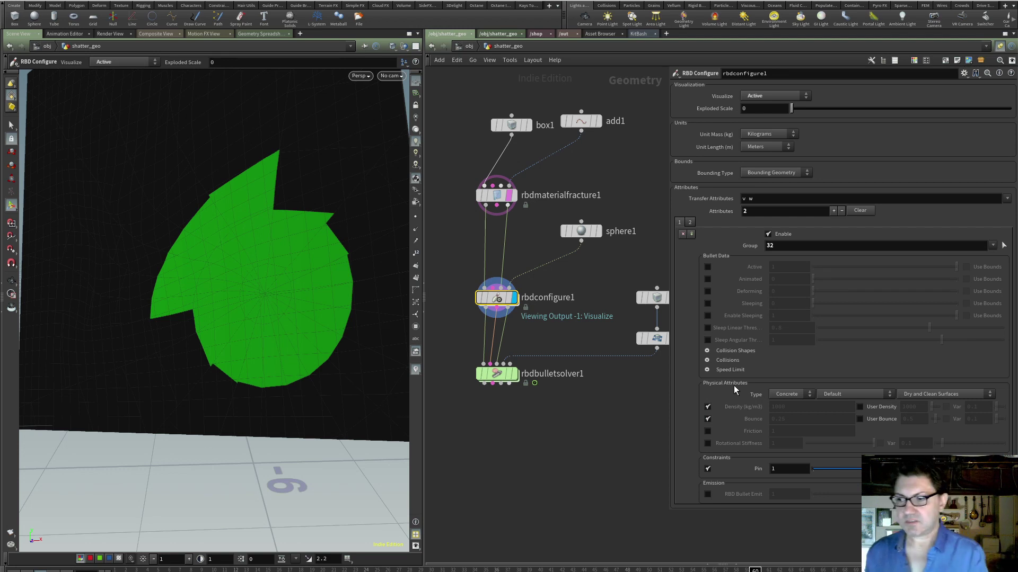
Step: Set the second attribute set's physical type to Glass with the Glass variant, keeping Dry and Clean Surfaces
left_click(794, 393)
left_click(793, 414)
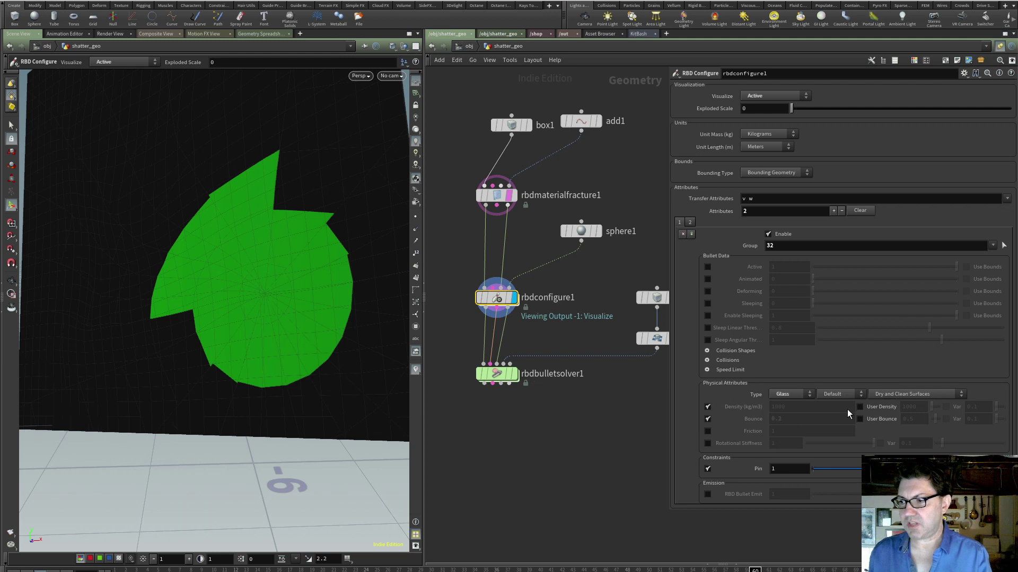
left_click(849, 396)
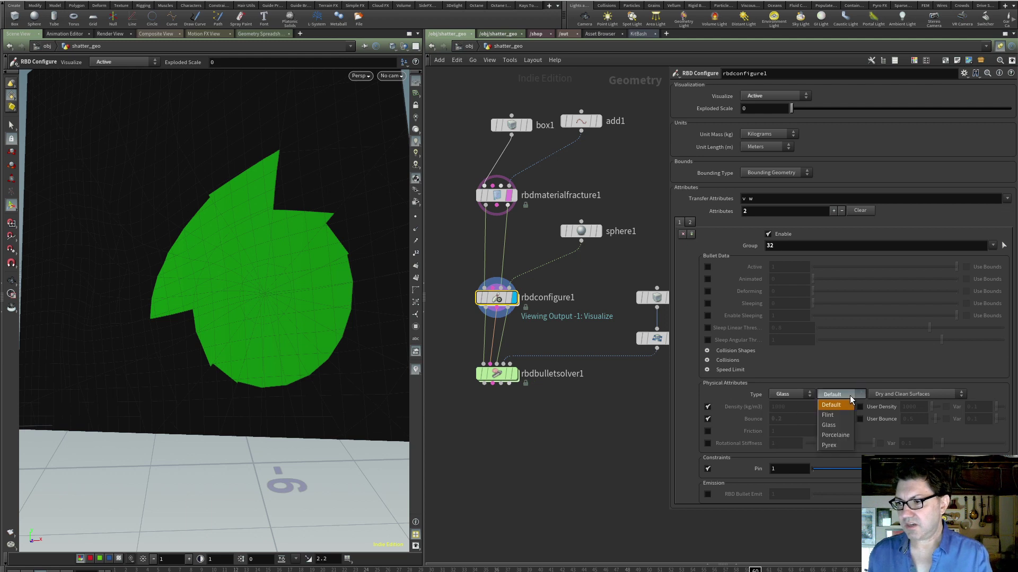
left_click(840, 425)
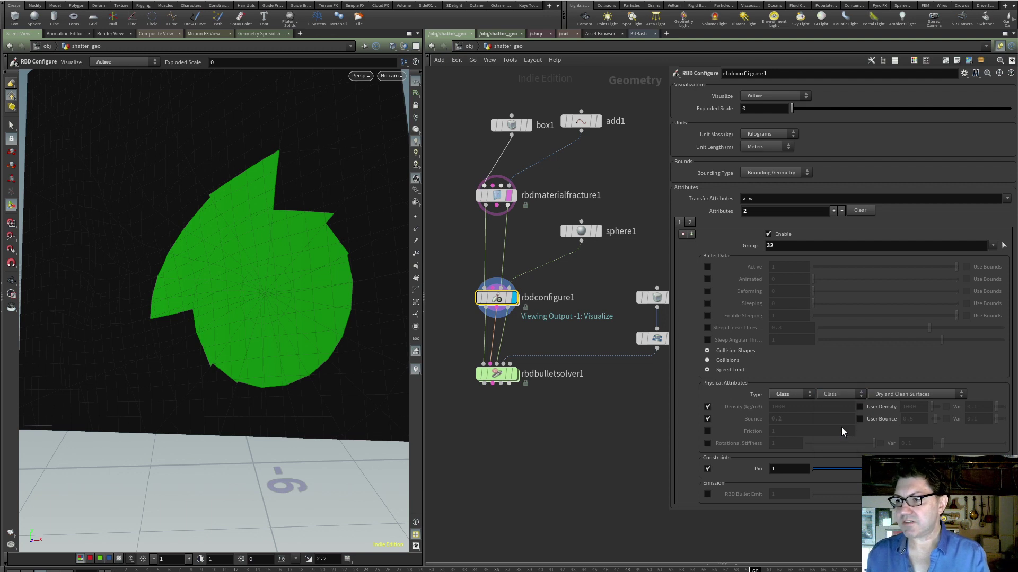
left_click(911, 393)
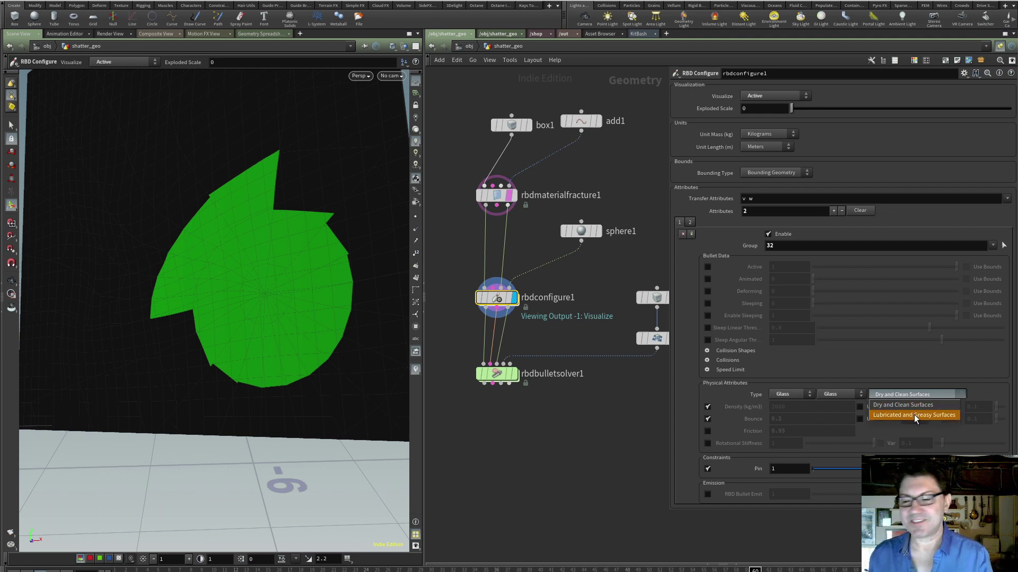
left_click(916, 374)
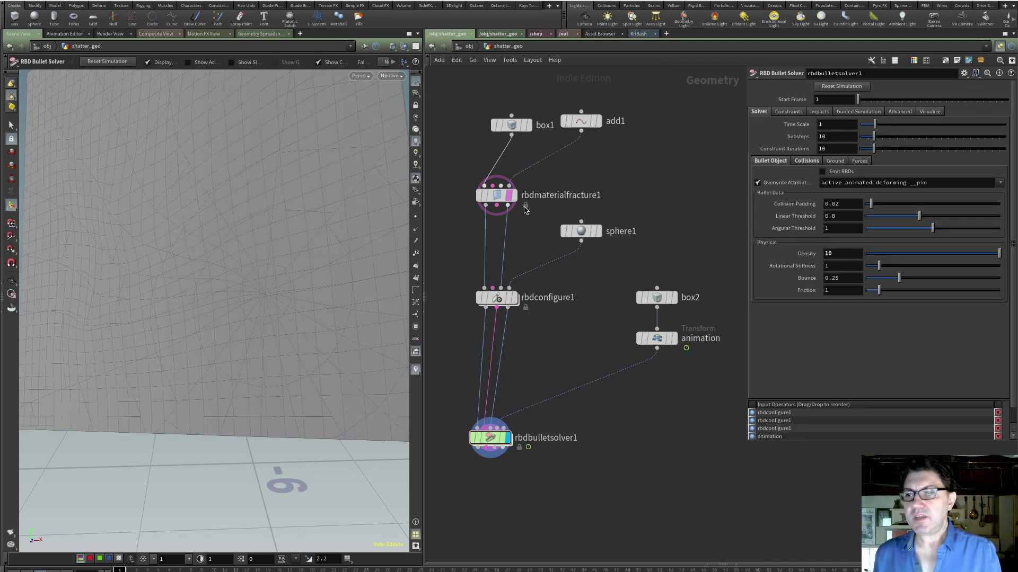
Step: Enable Apply Constraint Properties on the RBD Material Fracture node
left_click(498, 200)
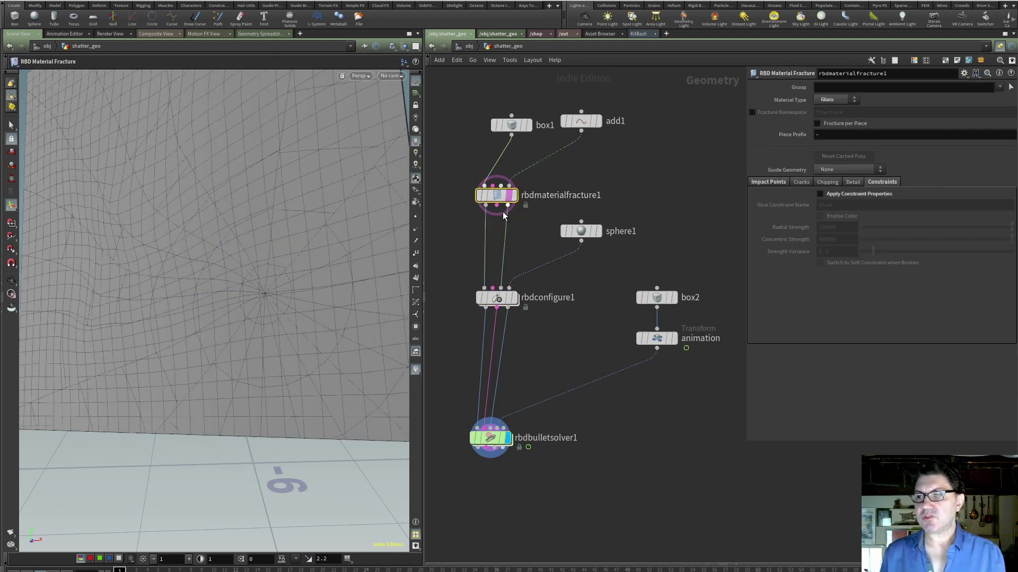
left_click(857, 194)
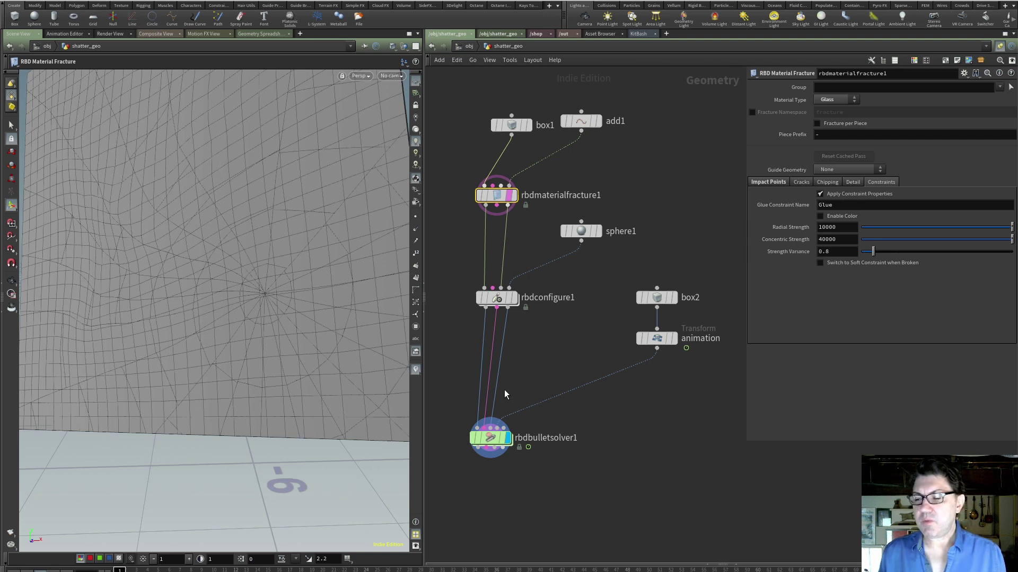
Step: Insert an RBD Constraint Properties node between rbdconfigure1 and rbdbulletsolver1, and display the solver again
left_click(520, 365)
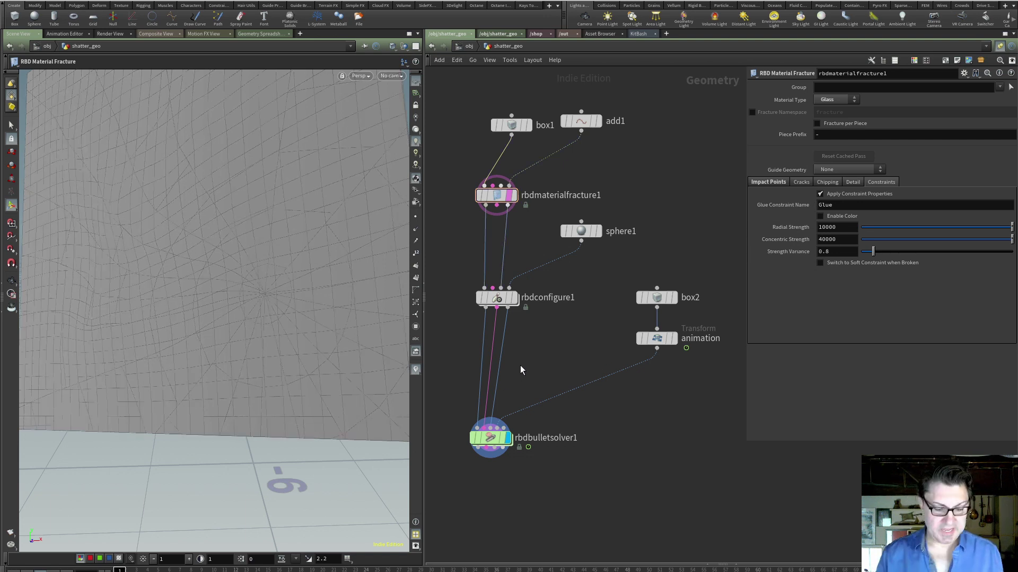
key("Tab")
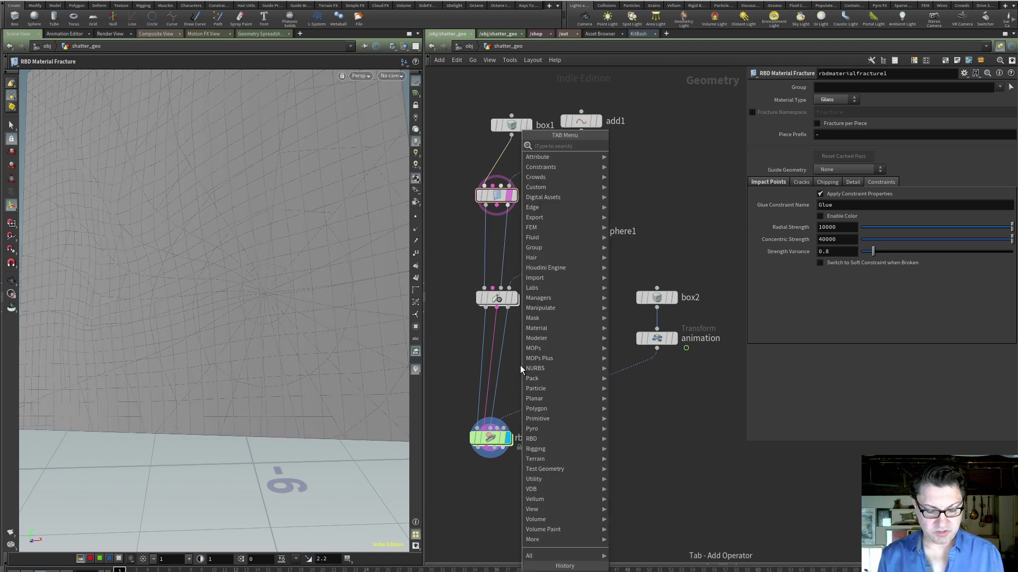
type("rbd")
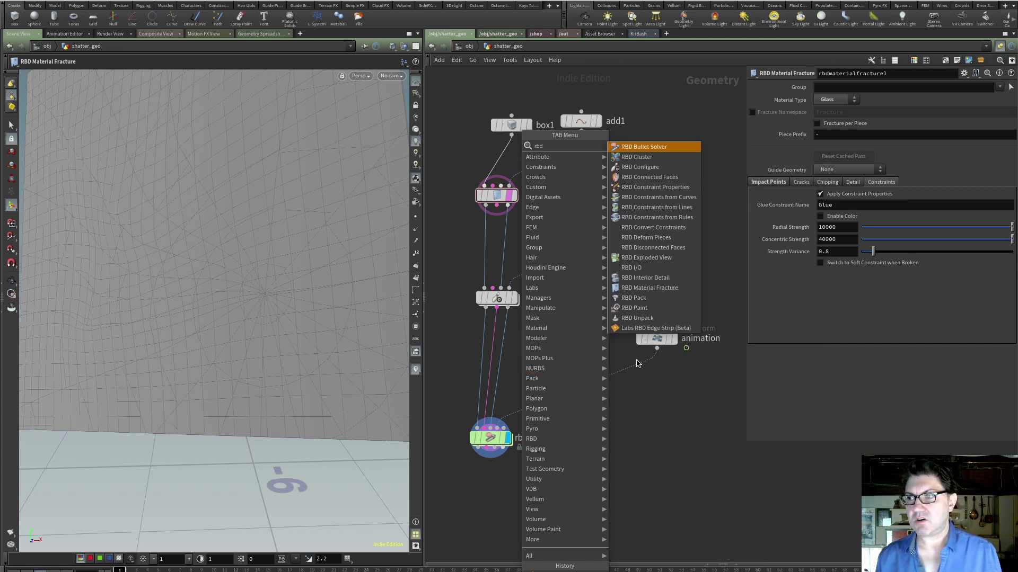
key("Escape")
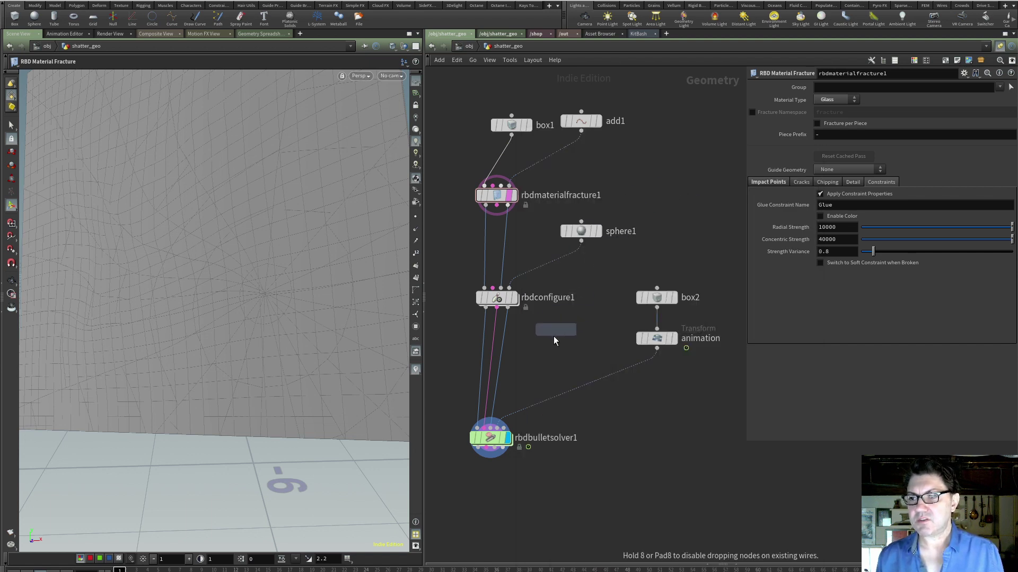
left_click(551, 342)
left_click_drag(552, 341, 492, 346)
left_click(518, 316)
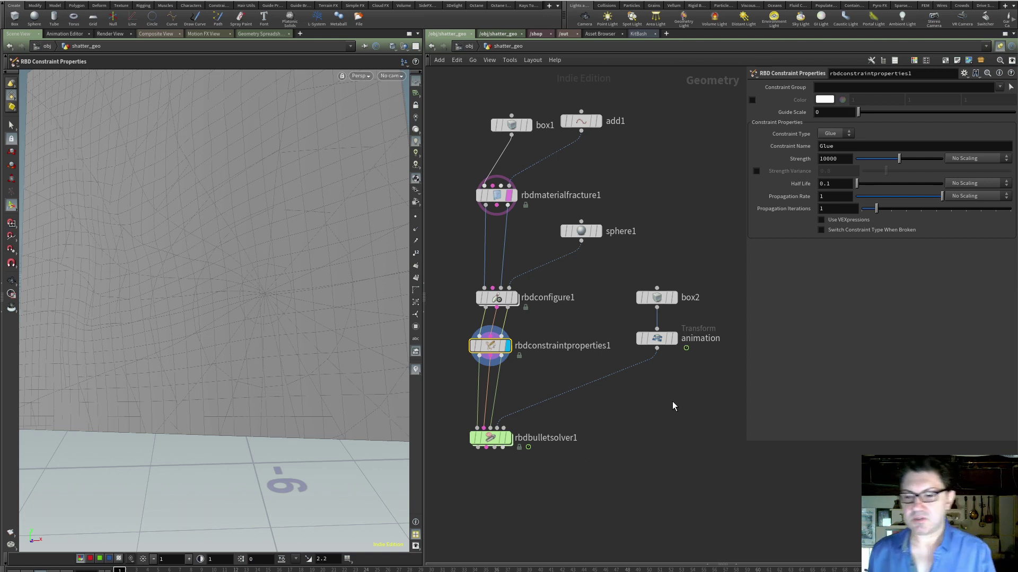
left_click(508, 439)
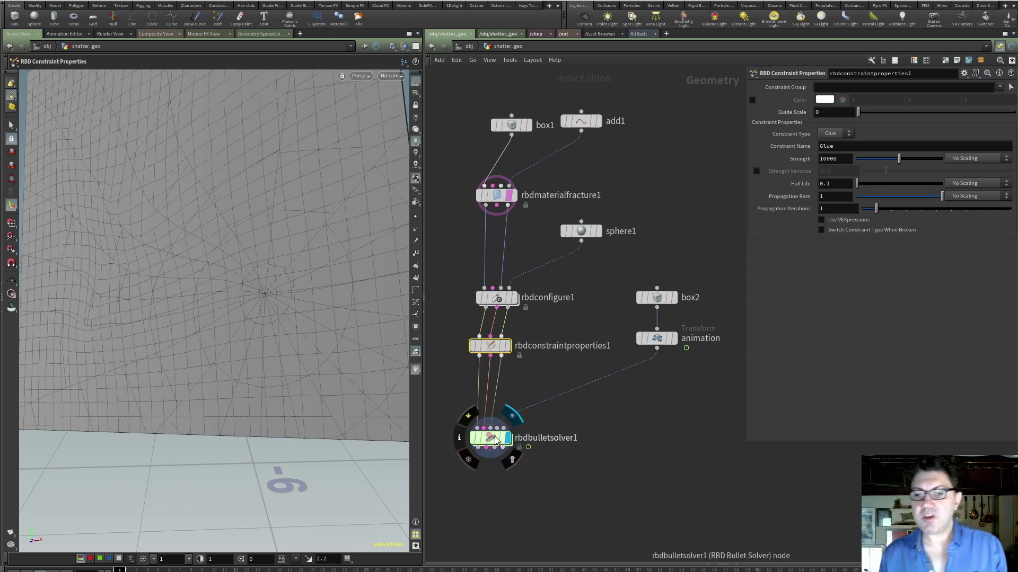
Step: Play the simulation, and set the RBD Bullet Solver's collision padding for colliders to .05
left_click(490, 443)
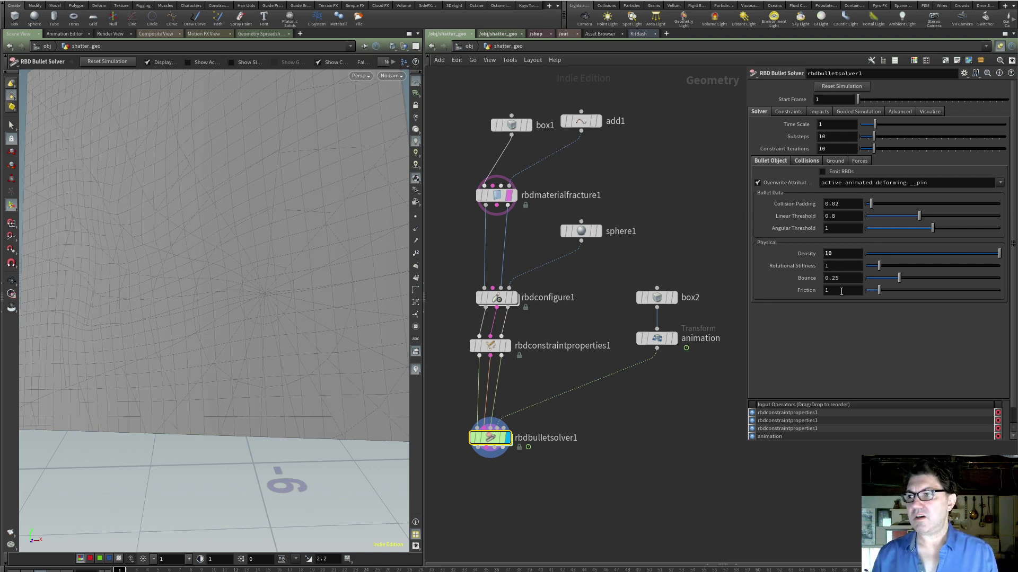
left_click(809, 162)
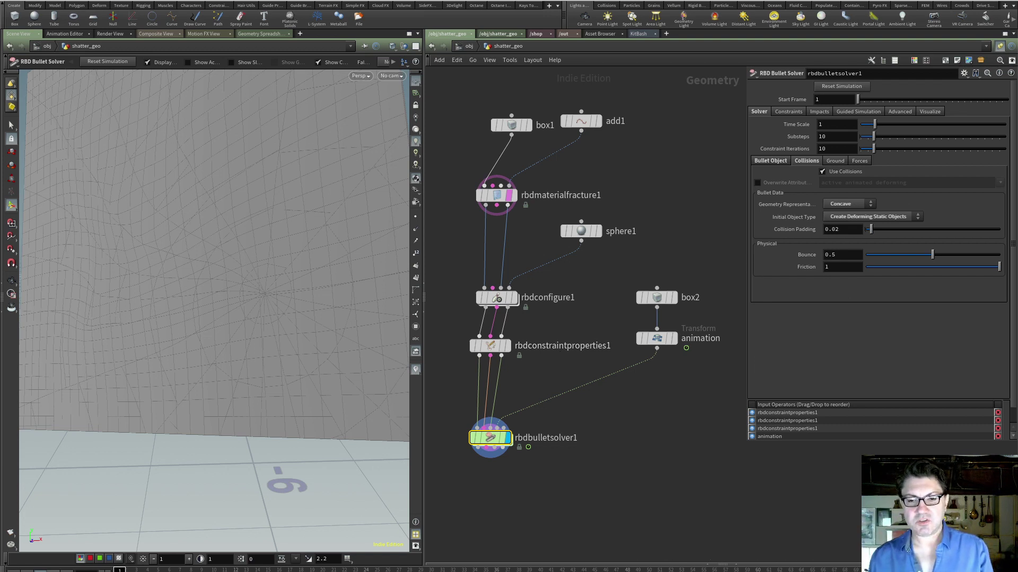
key("Up")
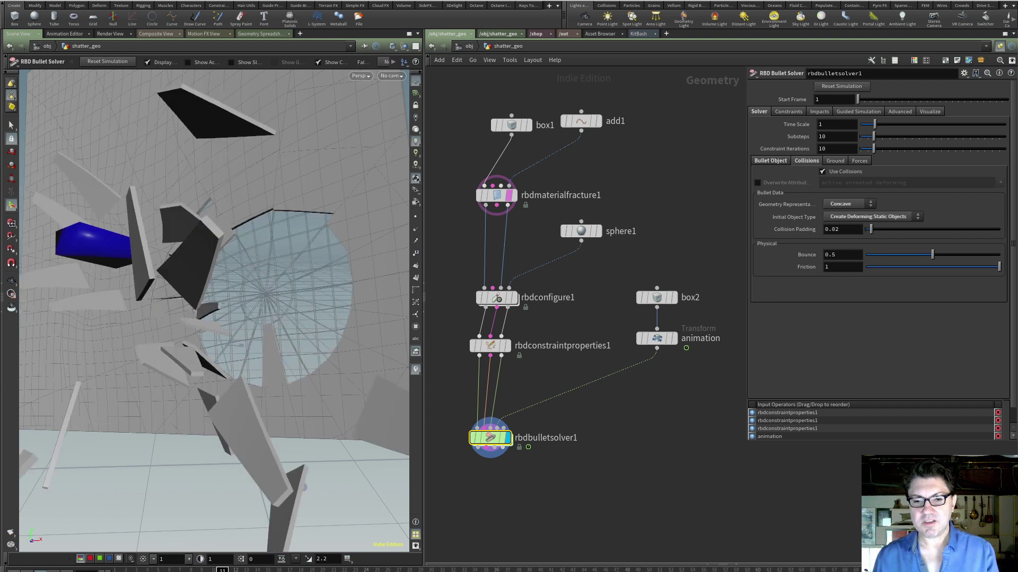
left_click_drag(850, 230, 804, 230)
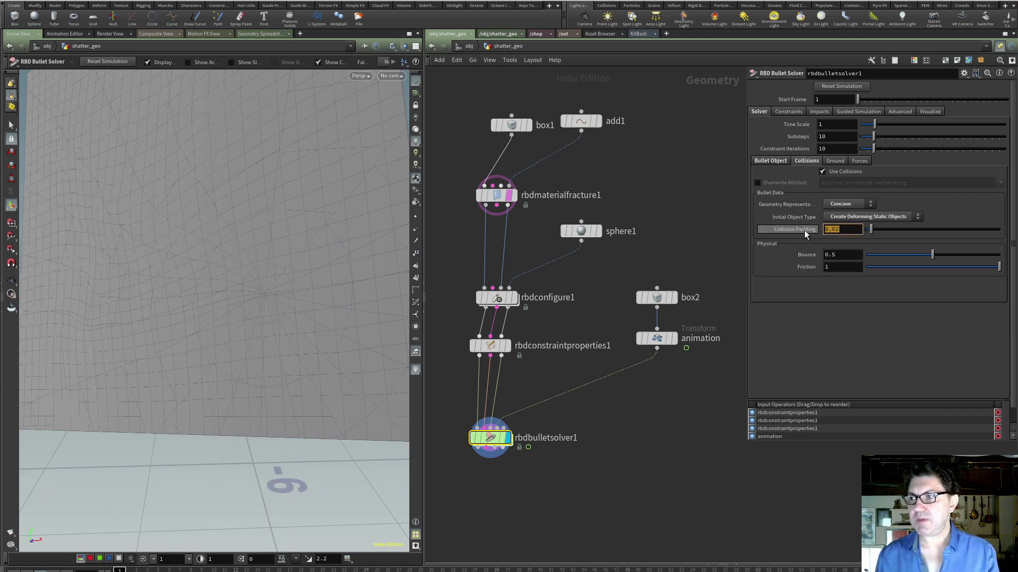
type(".05")
key("Return")
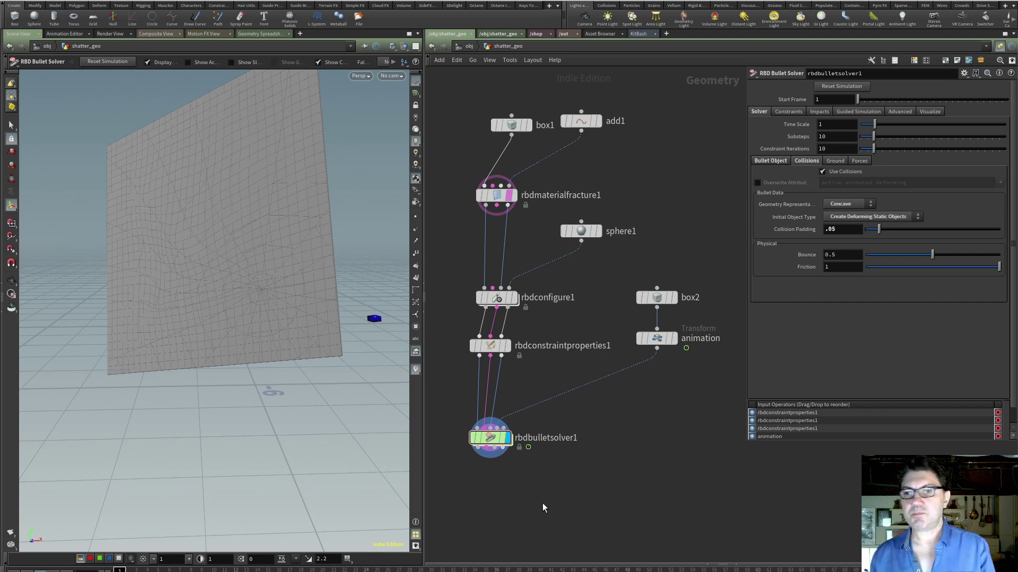
Step: Add an RBD I/O node below rbdbulletsolver1, connect the solver's outputs to it, and display it
left_click(497, 196)
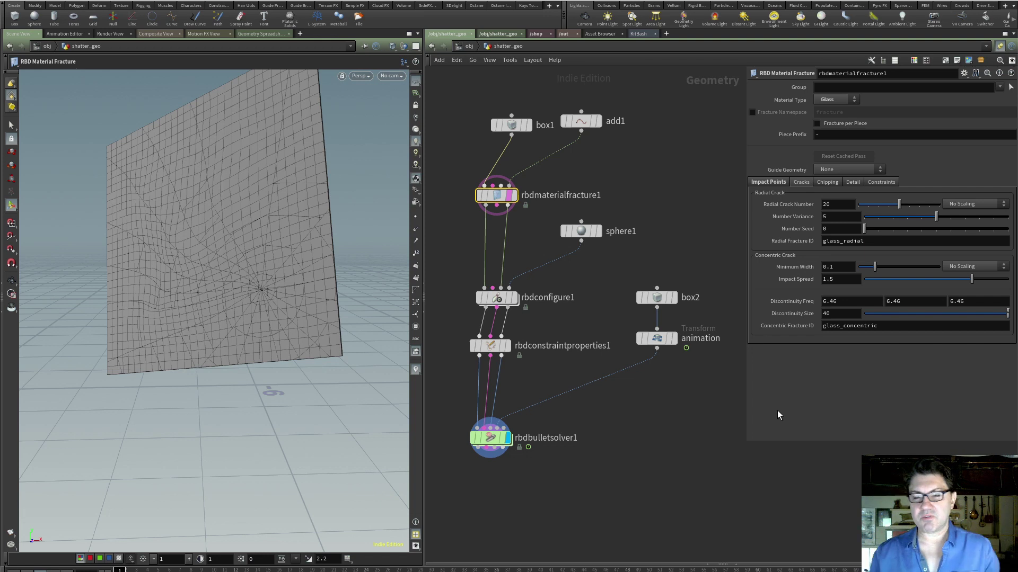
left_click(488, 441)
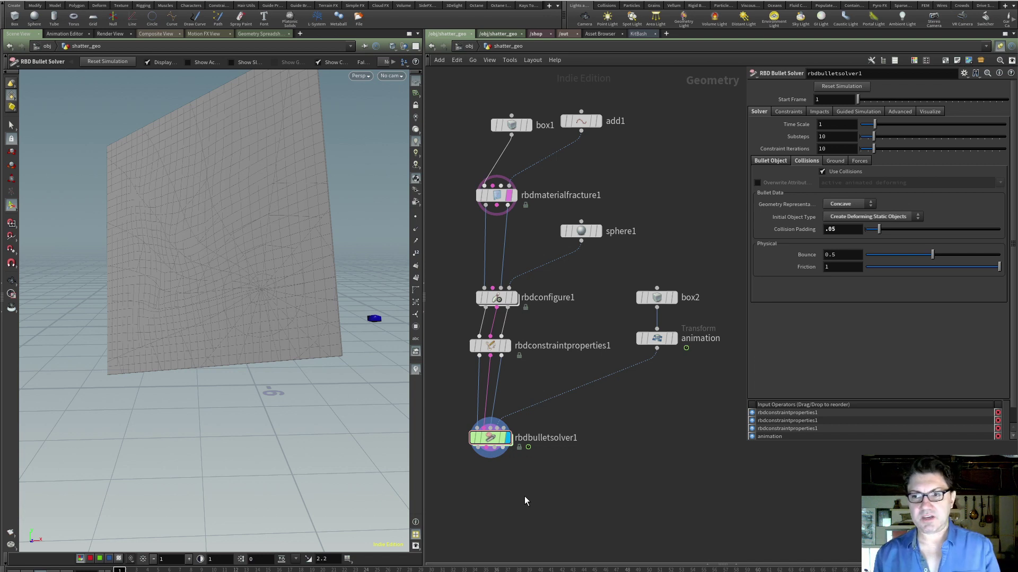
key("Tab")
type("rbd")
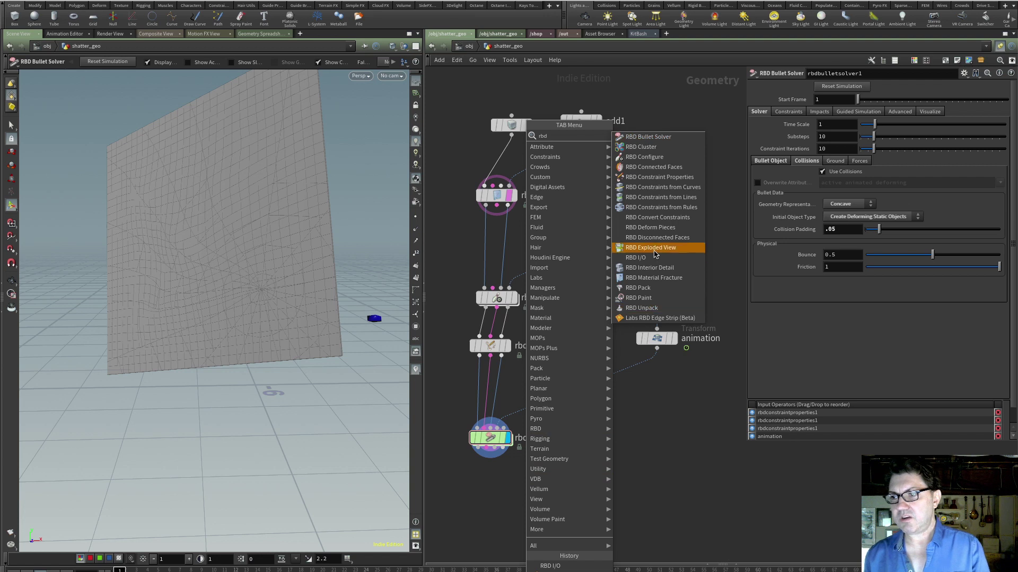
left_click(636, 258)
left_click(498, 488)
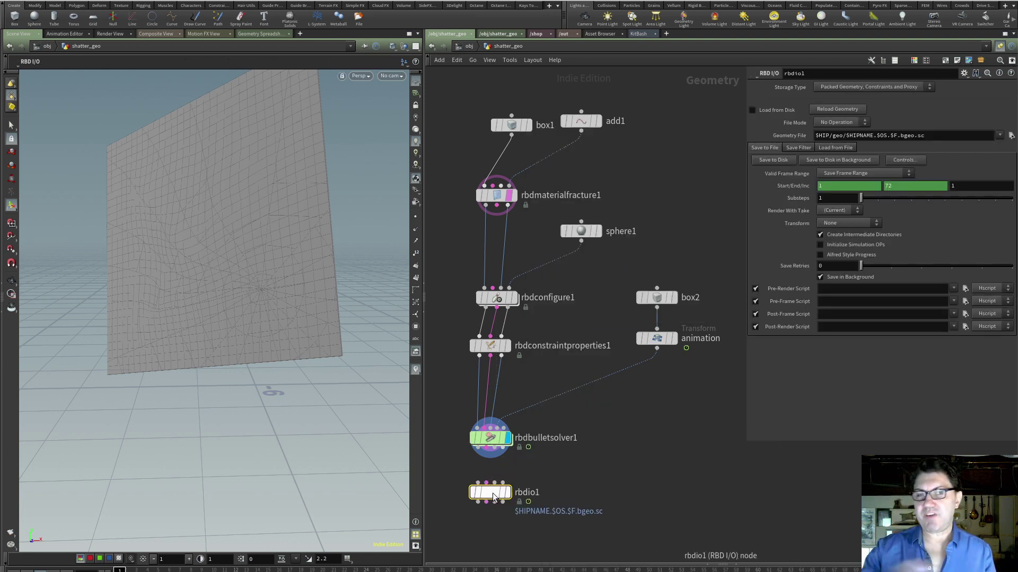
left_click_drag(484, 453, 503, 483)
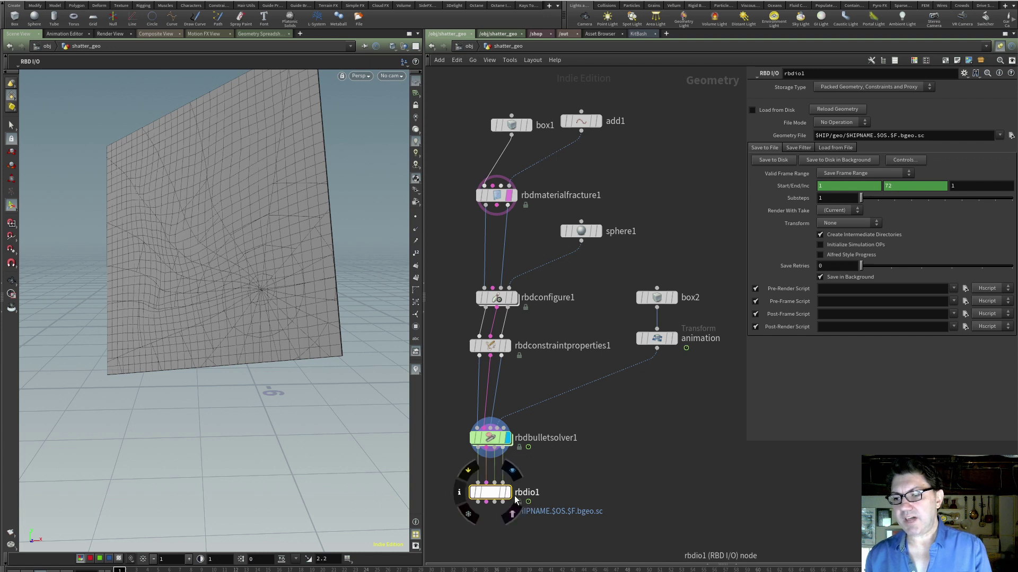
left_click(509, 494)
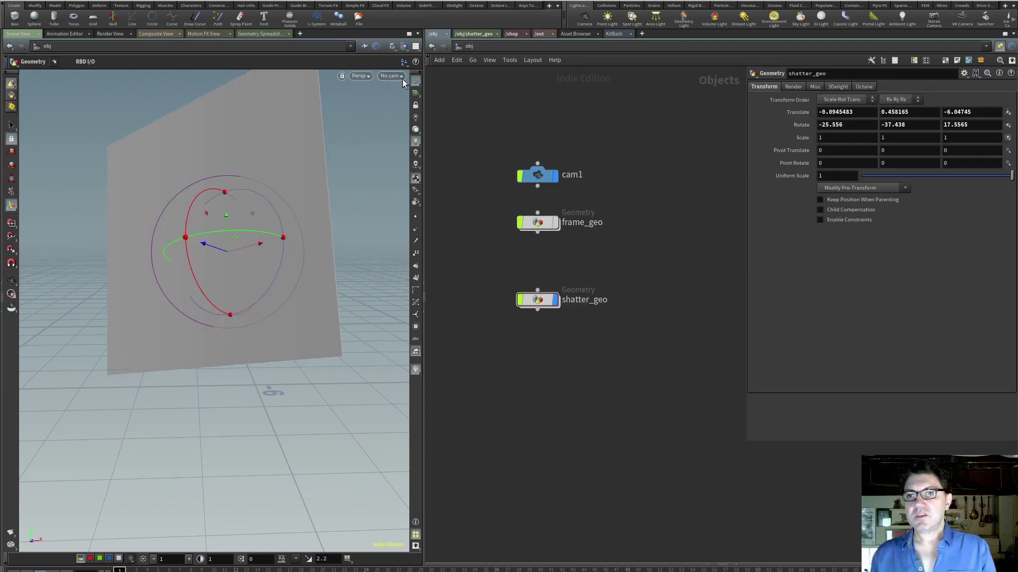
Step: Look at the scene through cam1, and bring up the 3Delight render tools
left_click(399, 75)
left_click(409, 122)
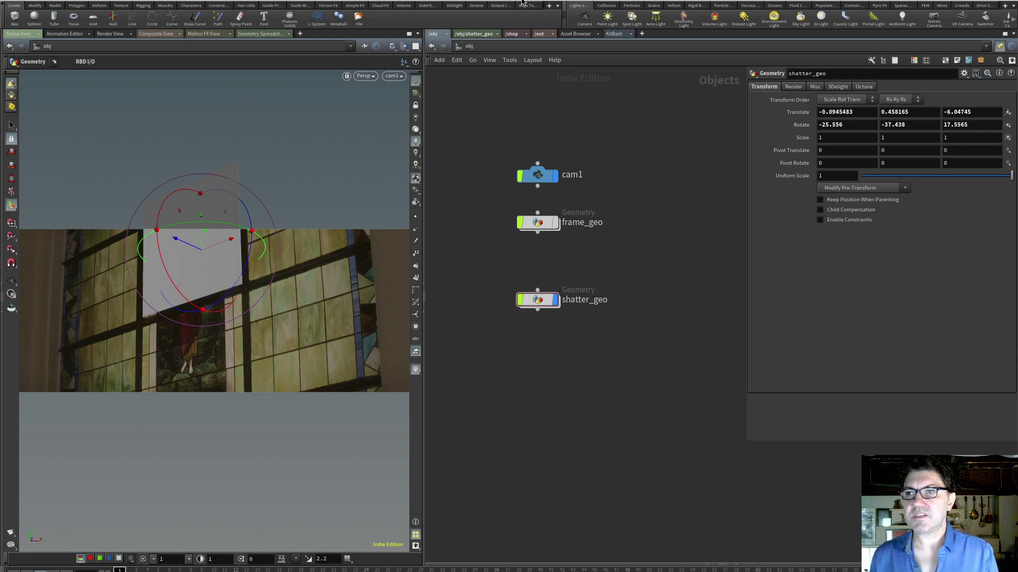
left_click(454, 5)
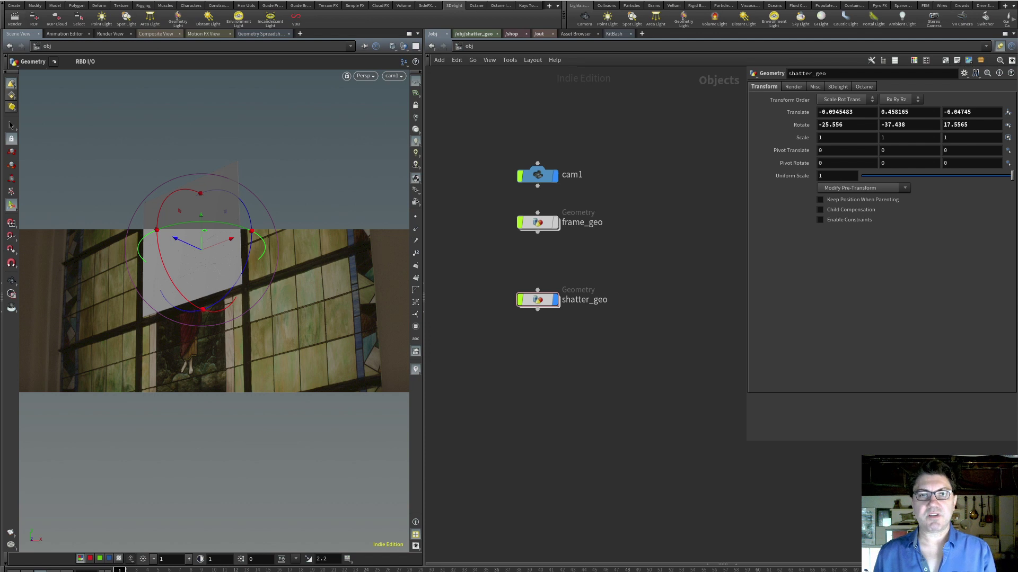
left_click_drag(0, 5, 573, 1)
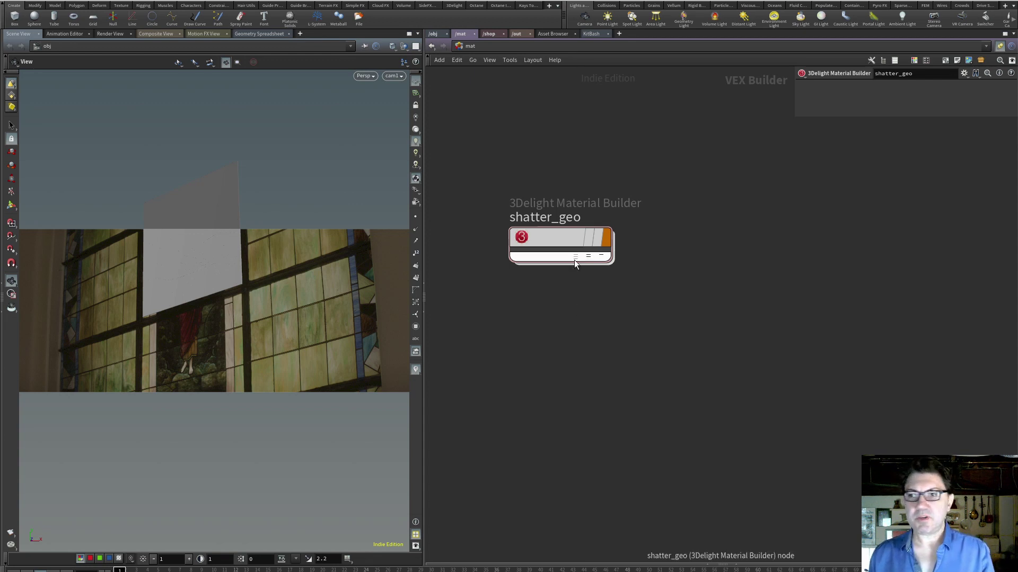
Step: Inside the shatter_geo material, add a Texture node and load the SOTS_VFX .tif image from the Desktop as its texture file
double_click(560, 237)
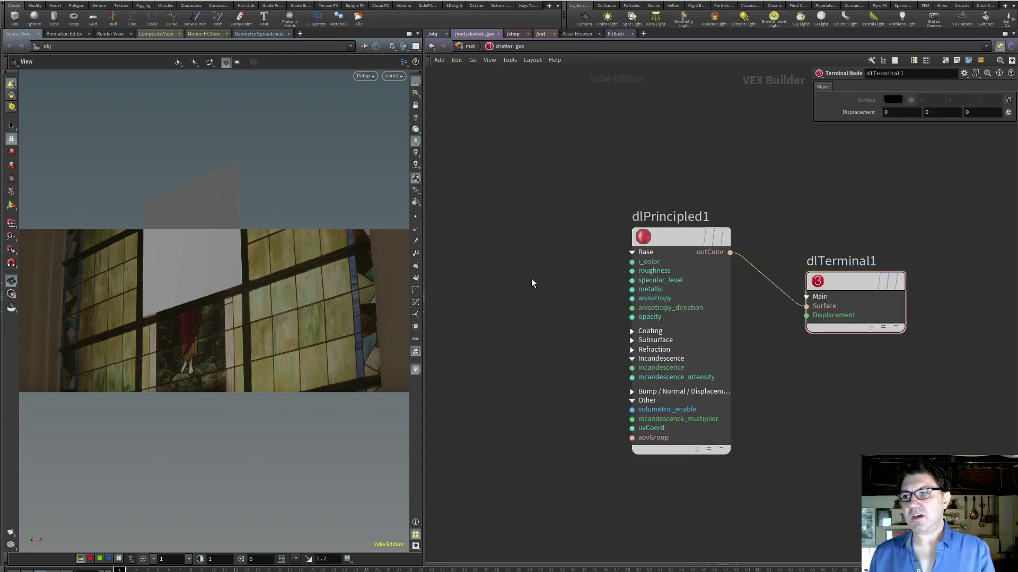
left_click_drag(685, 245, 693, 244)
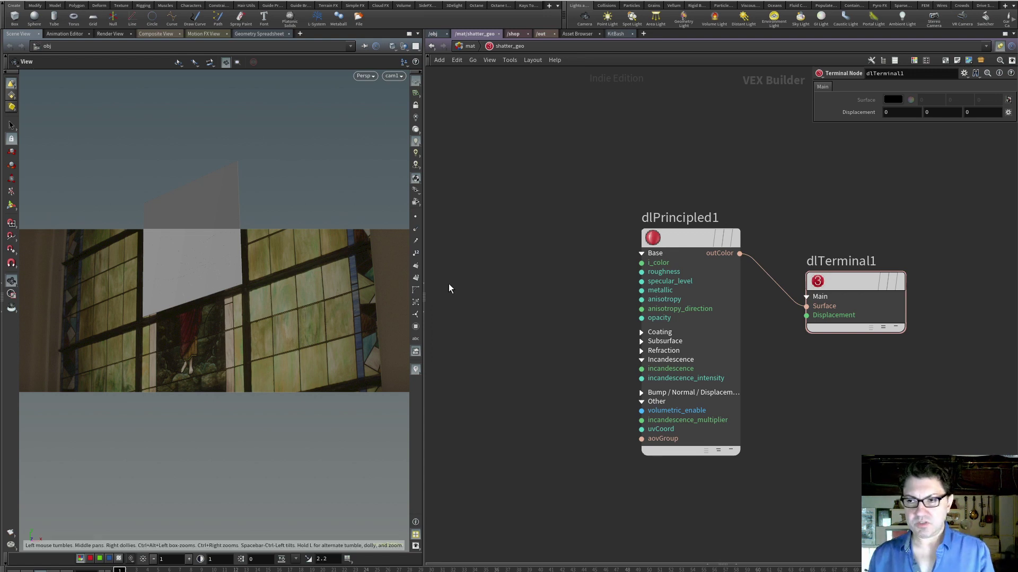
key("Tab")
type("tex")
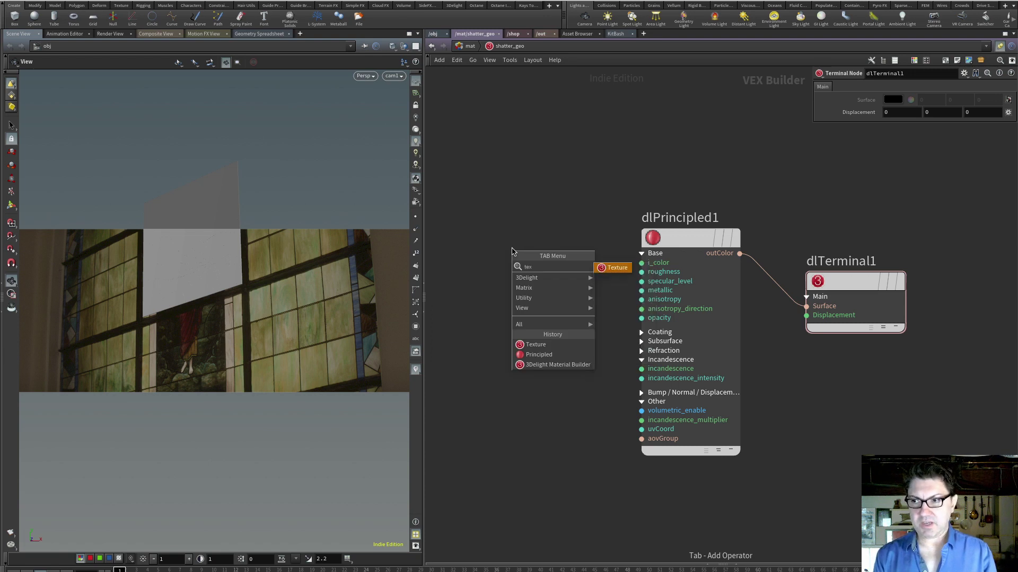
key("Return")
left_click(512, 249)
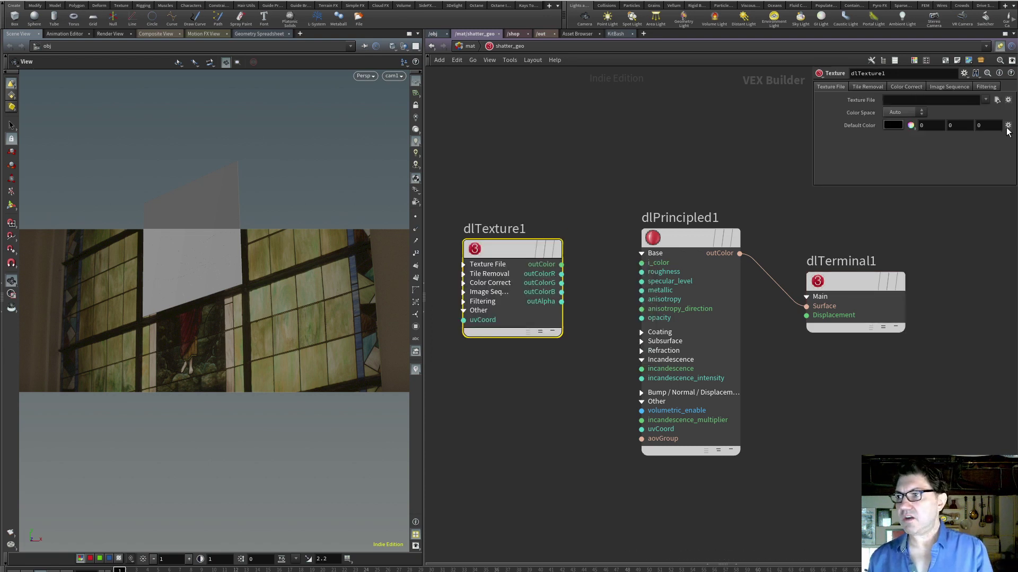
left_click(996, 99)
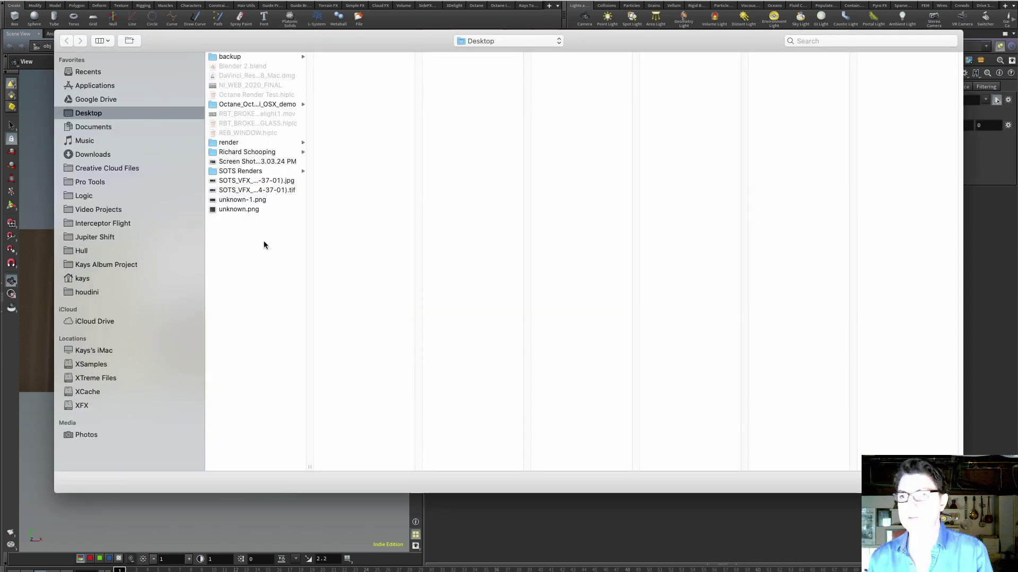
left_click(273, 189)
left_click(937, 482)
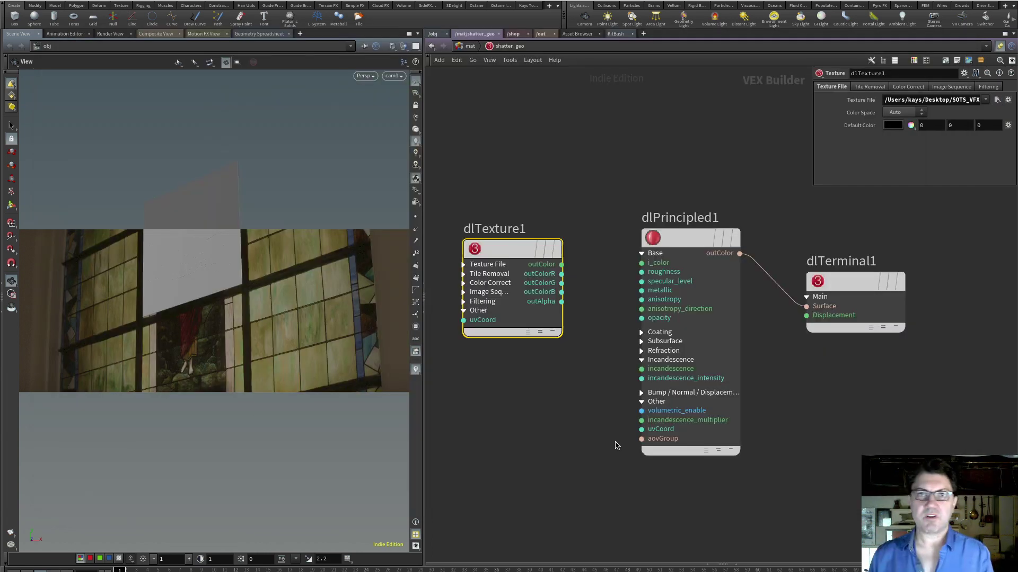
Step: Connect dlTexture1's outColor to both the i_color and incandescence inputs of dlPrincipled1
left_click_drag(535, 256, 640, 263)
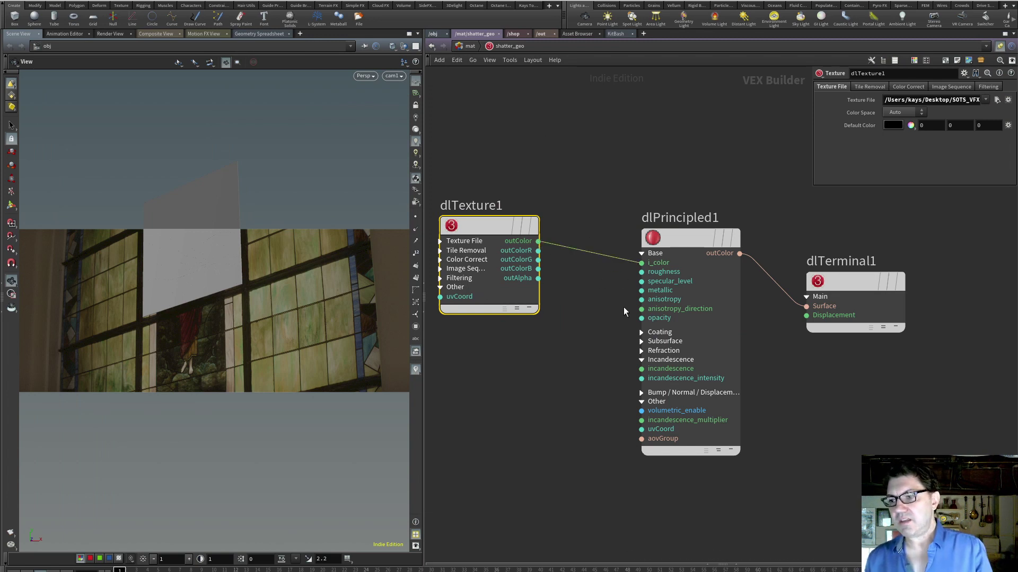
left_click_drag(538, 241, 641, 369)
left_click(579, 383)
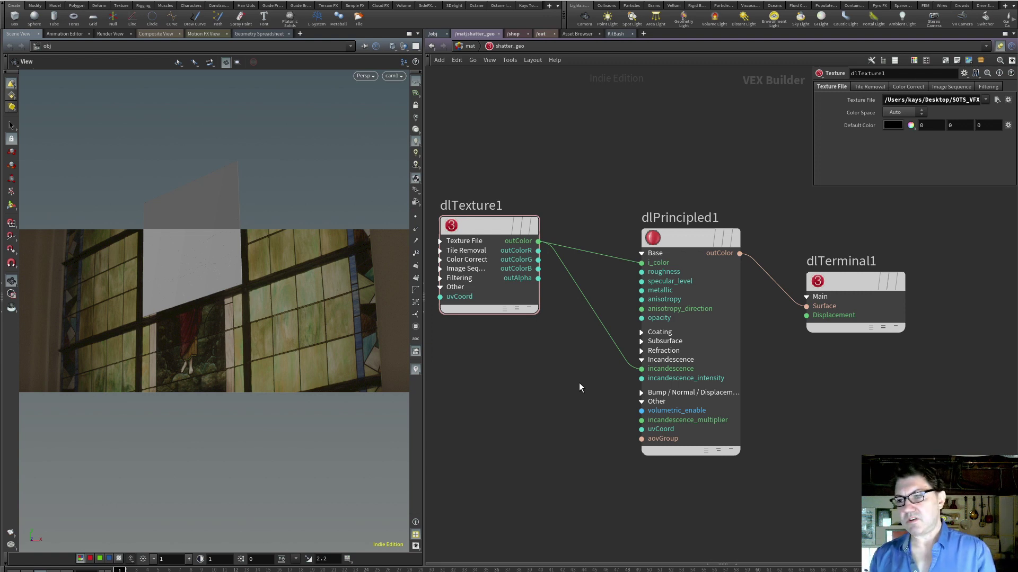
Step: At the object level, assign the /mat/shatter_geo material to the shatter_geo object
left_click(433, 34)
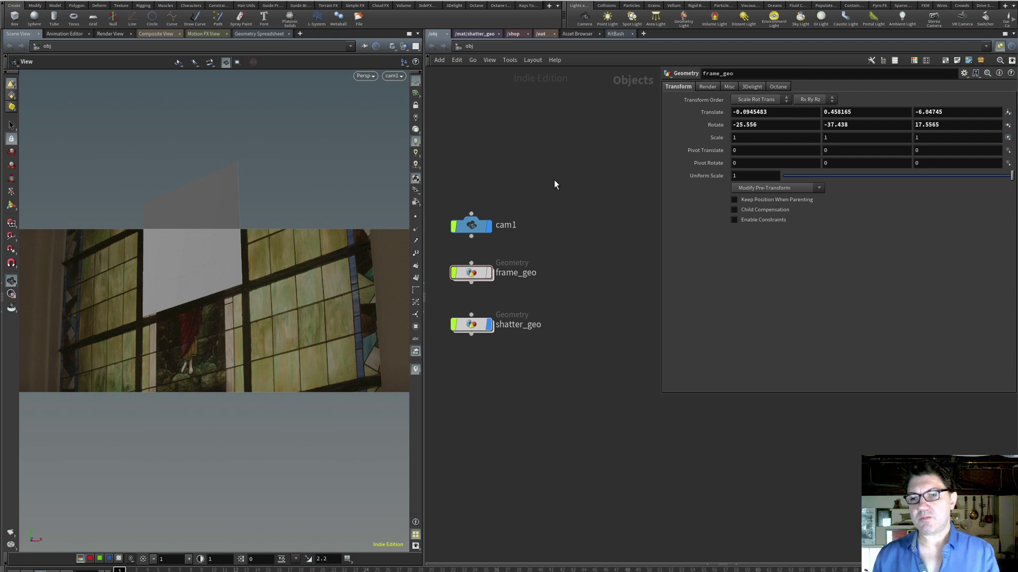
left_click(471, 324)
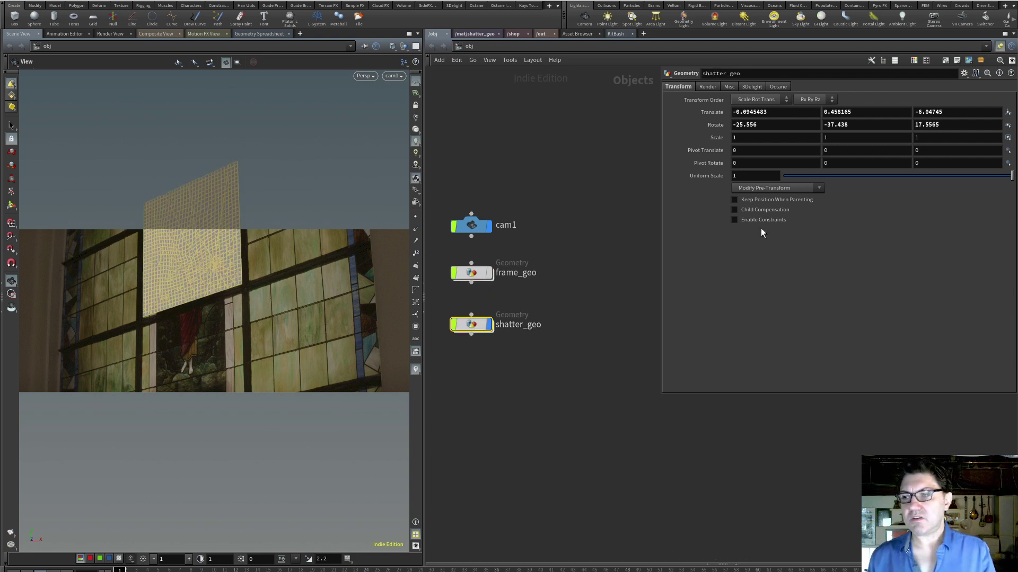
left_click(707, 87)
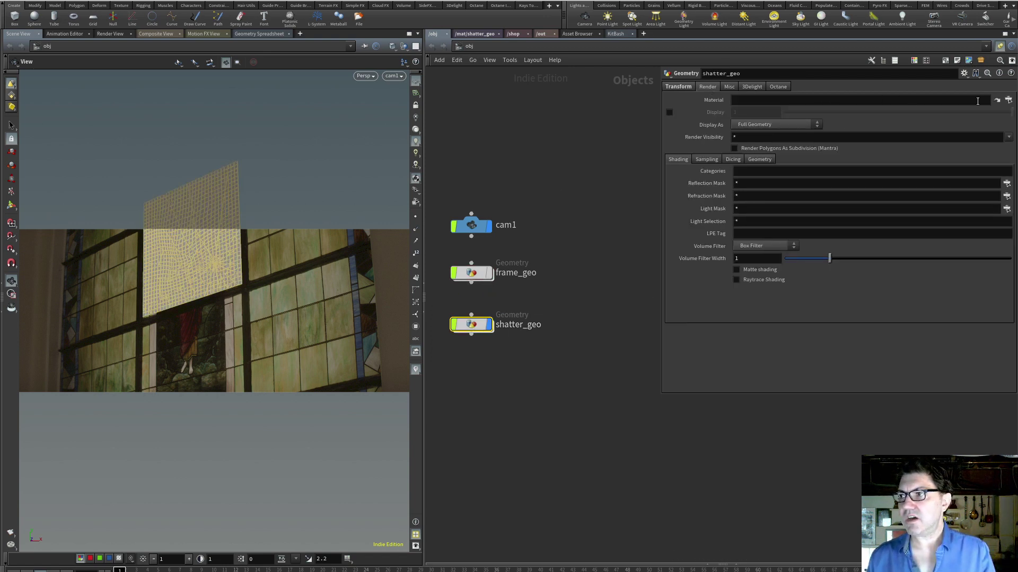
left_click(1008, 101)
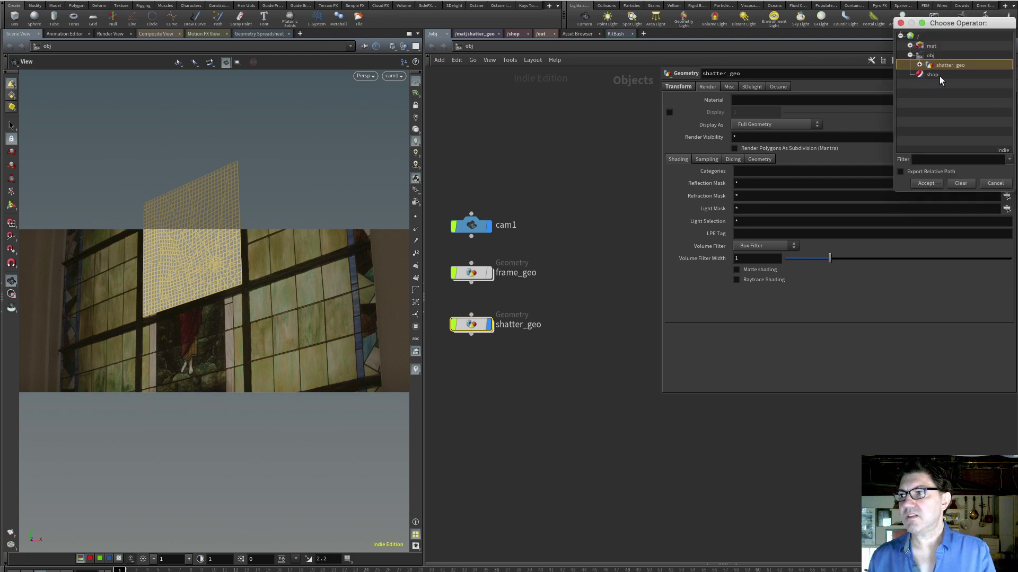
left_click(909, 46)
left_click(946, 56)
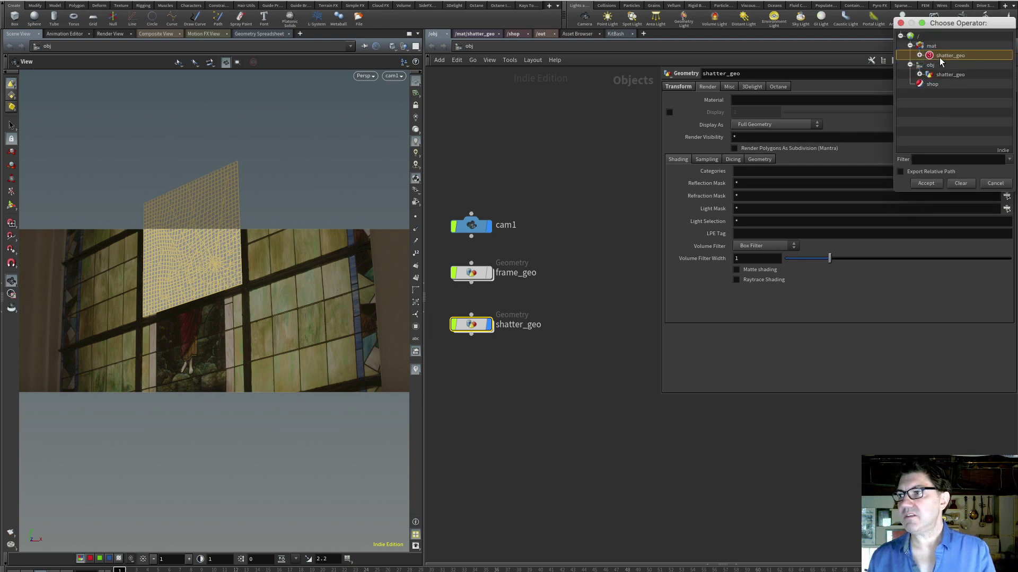
left_click(933, 183)
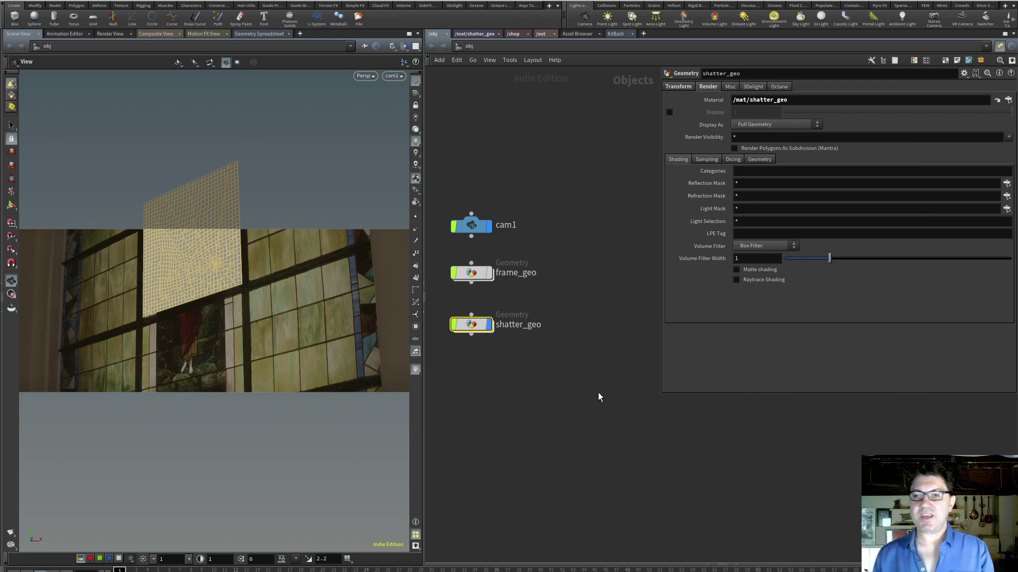
Step: Render the shot with 3Delight, check how the texture maps onto the glass, and return to the object network
left_click(458, 7)
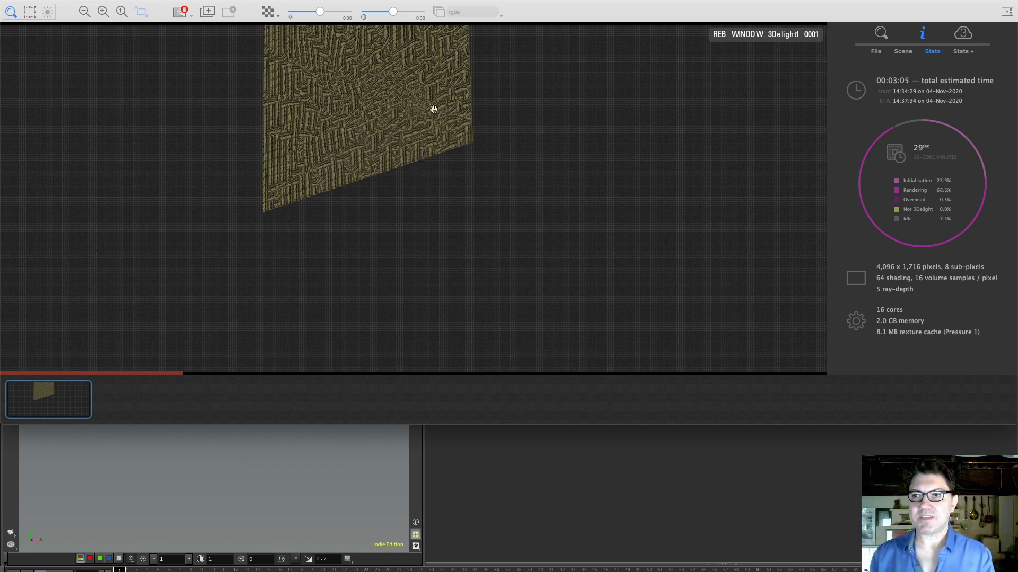
left_click(568, 2)
left_click(434, 34)
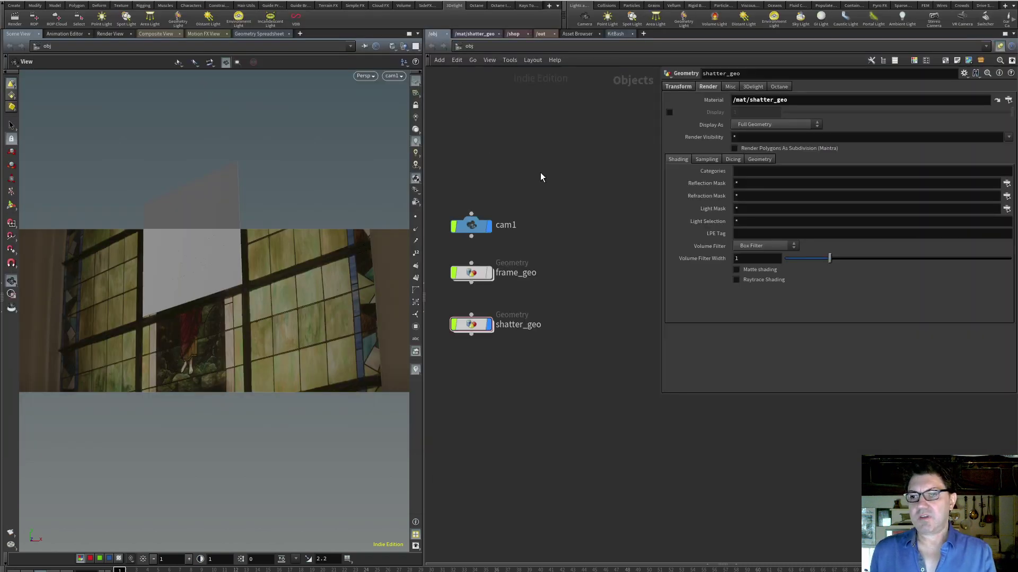
Step: Inside shatter_geo, insert a UV Texture node between rbdmaterialfracture1 and rbdconfigure1, and display it
double_click(471, 326)
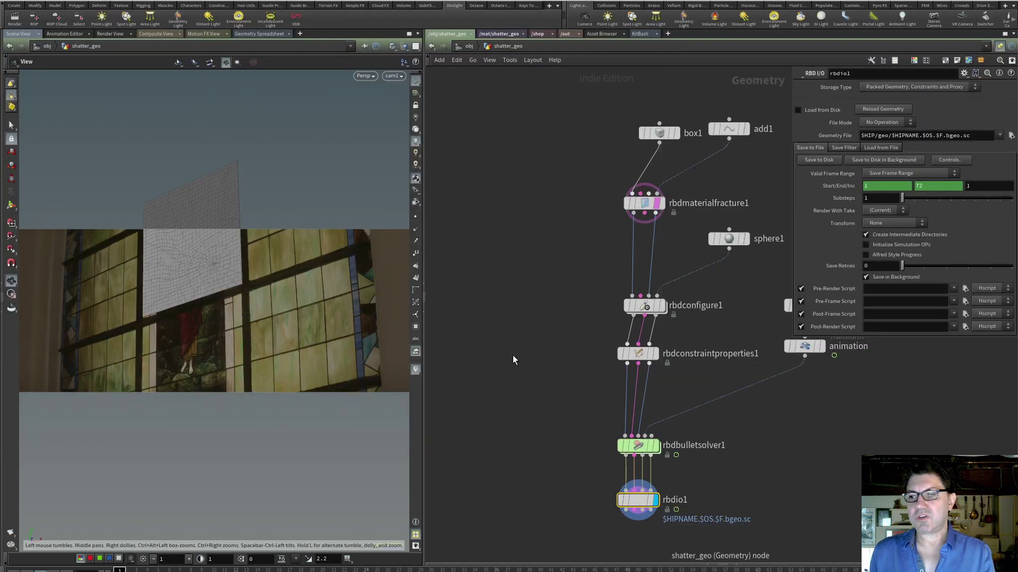
middle_click_drag(546, 302, 465, 286)
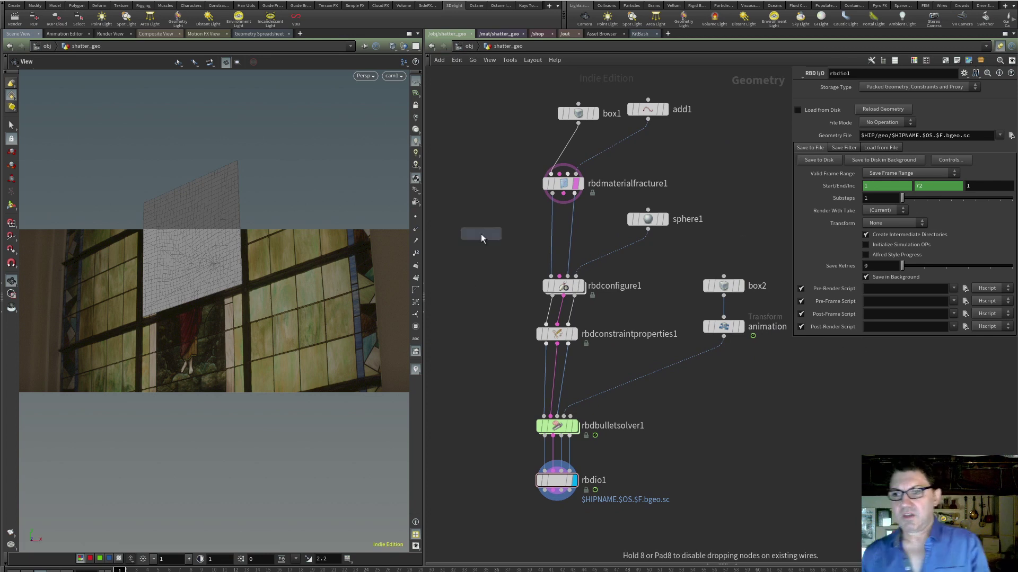
left_click(480, 219)
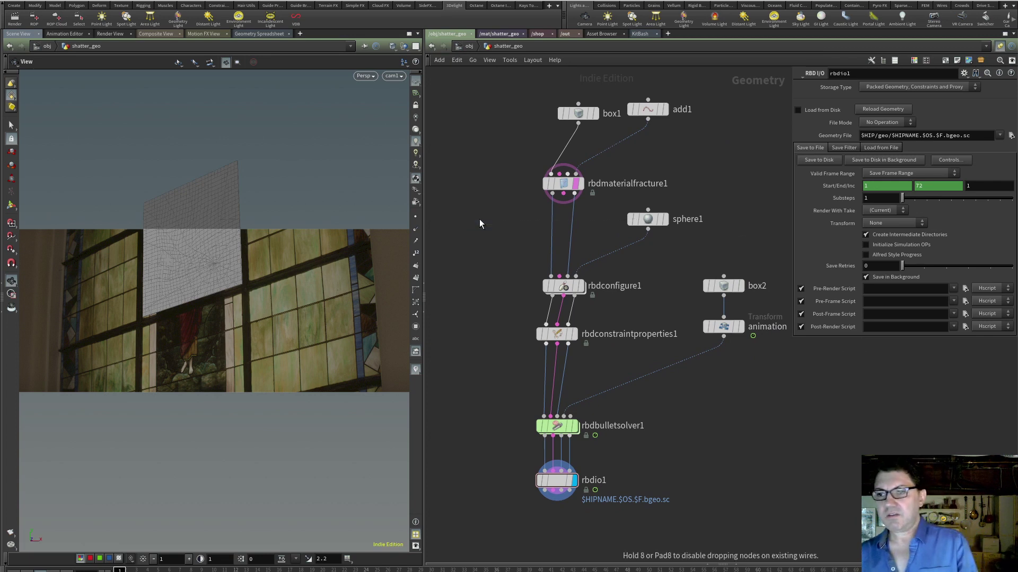
left_click_drag(485, 225, 485, 228)
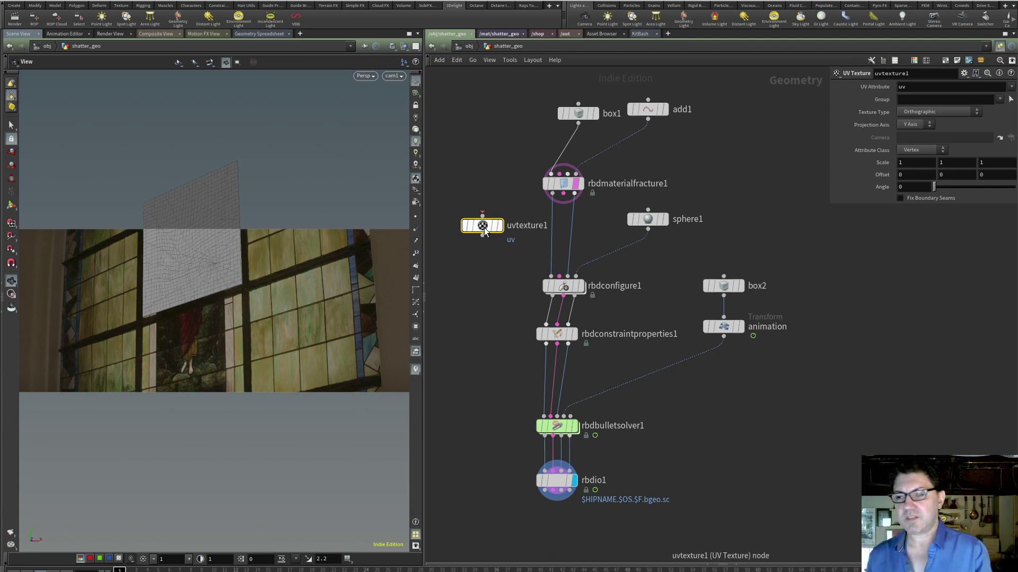
left_click_drag(484, 229, 511, 233)
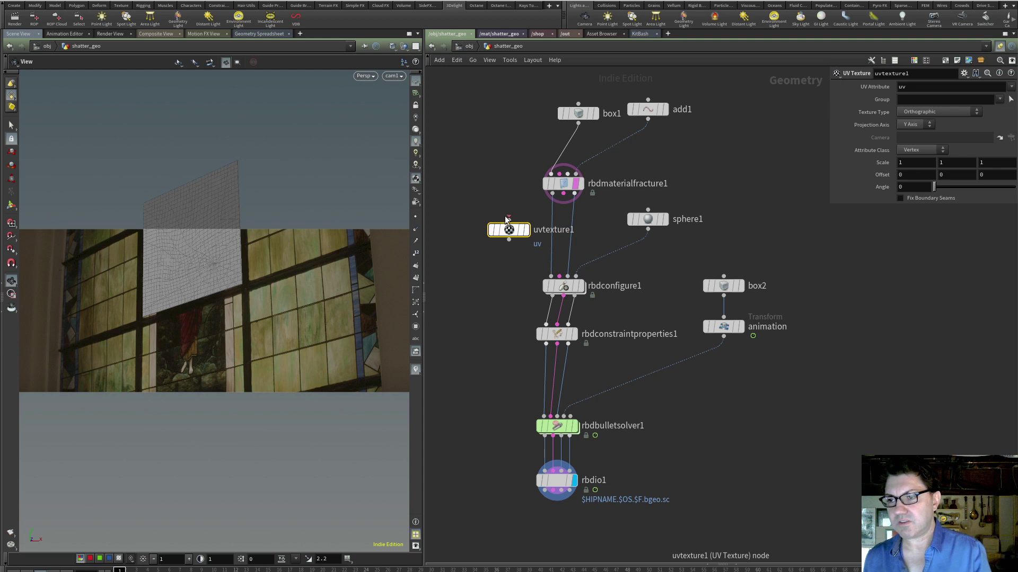
left_click_drag(509, 231, 536, 231)
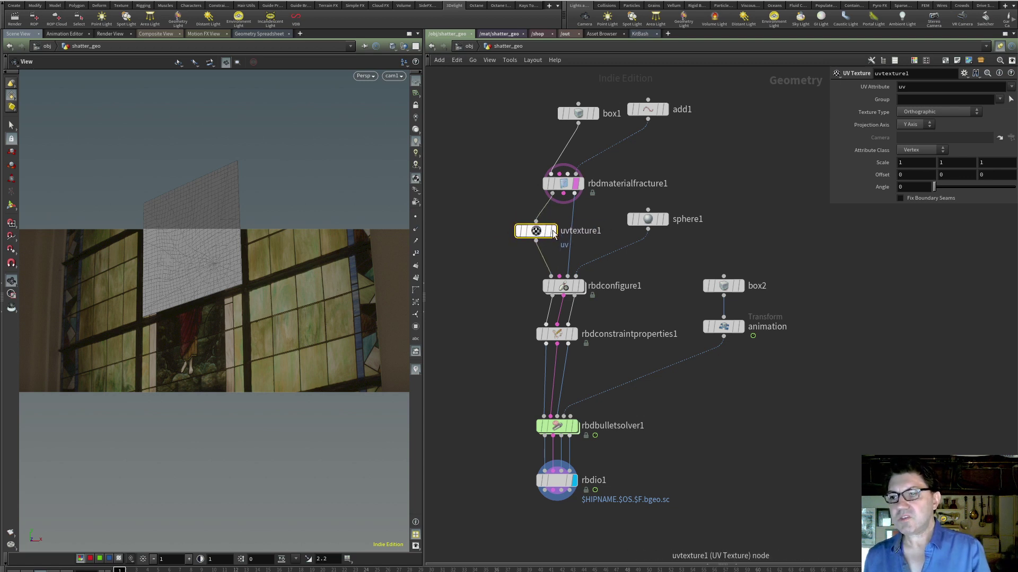
left_click(554, 231)
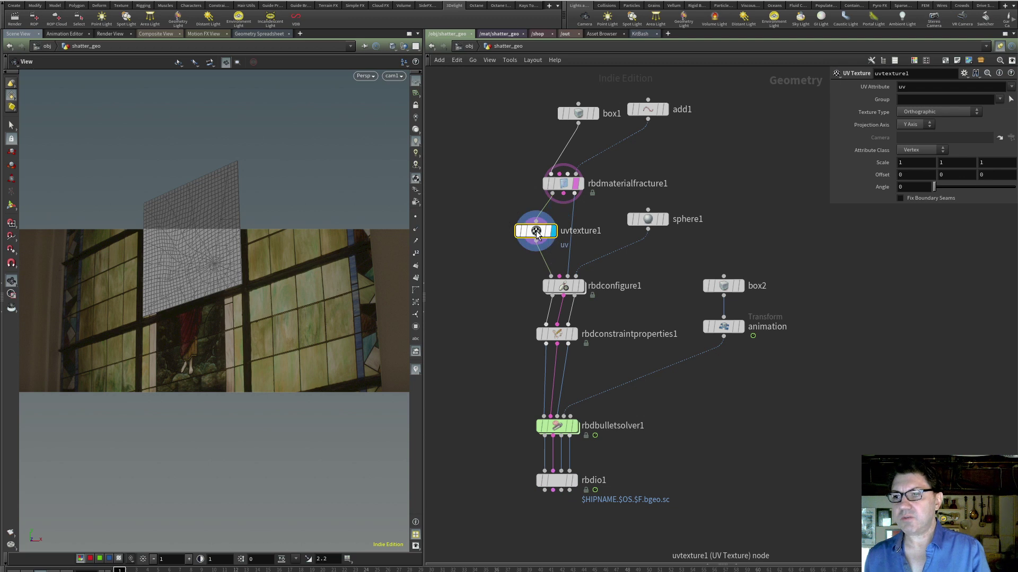
Step: Set uvtexture1's texture type to Perspective From Camera, with /obj/cam1 as the projection camera
left_click(945, 110)
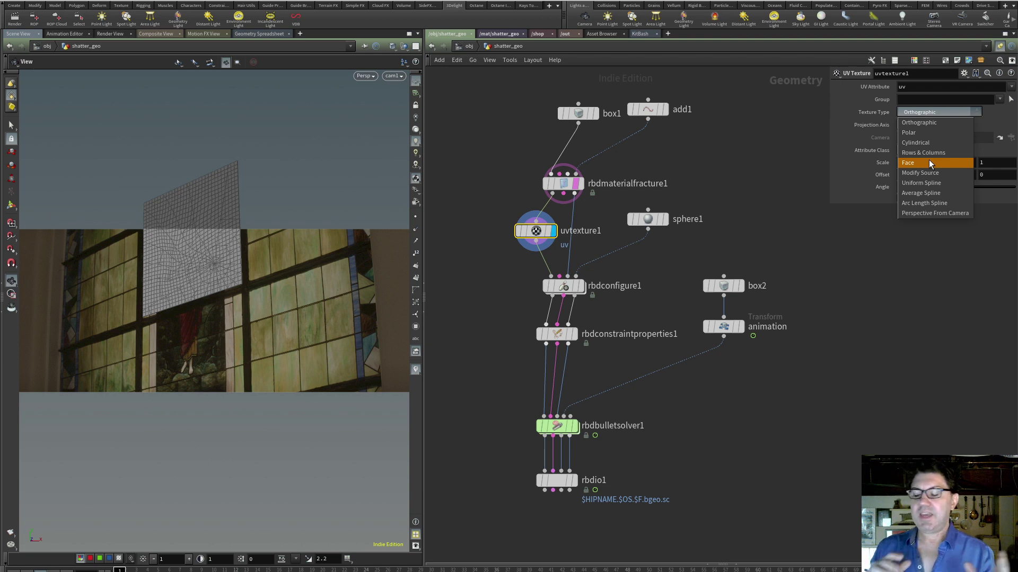
left_click(927, 212)
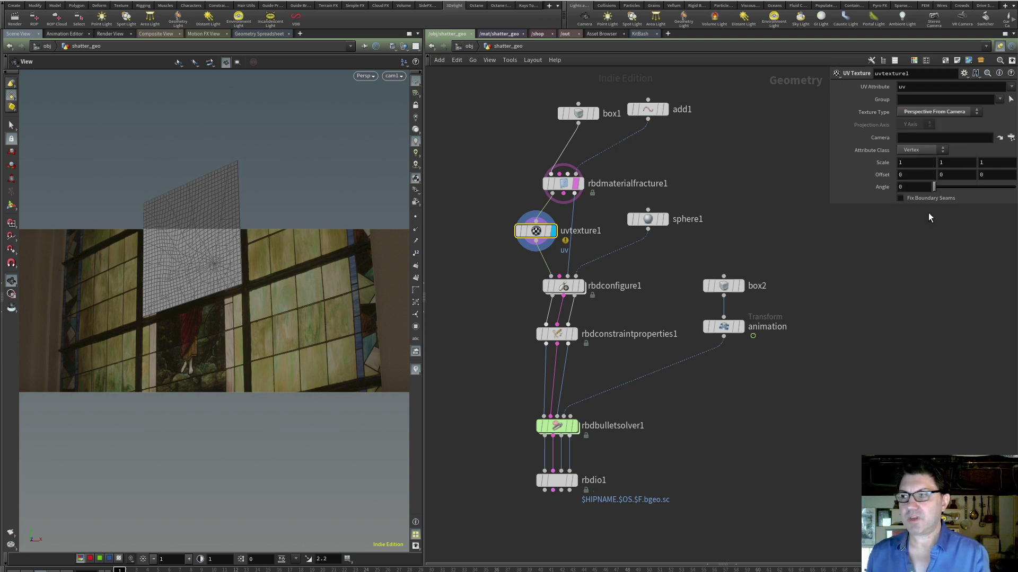
left_click_drag(535, 232, 532, 229)
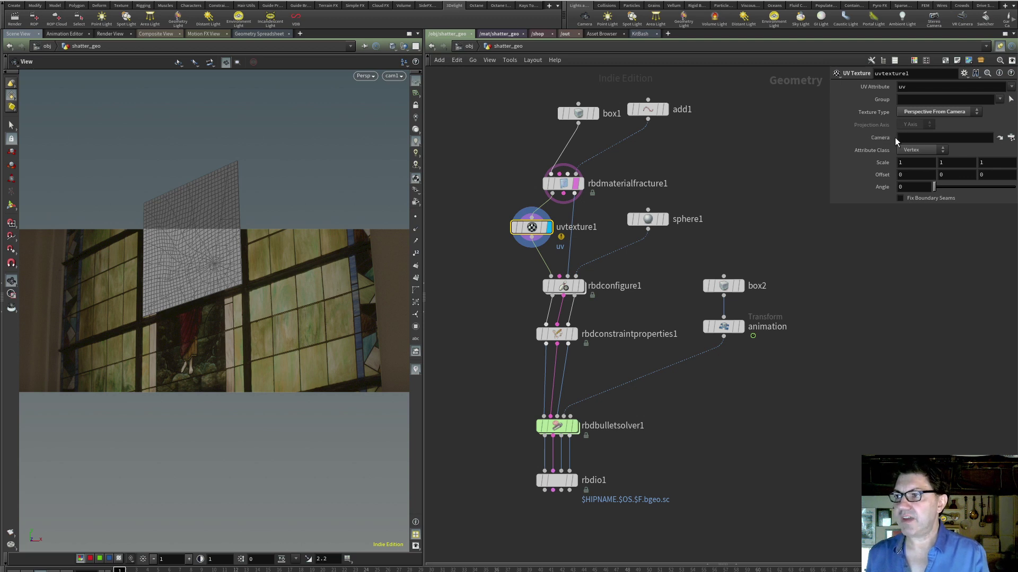
left_click(1011, 138)
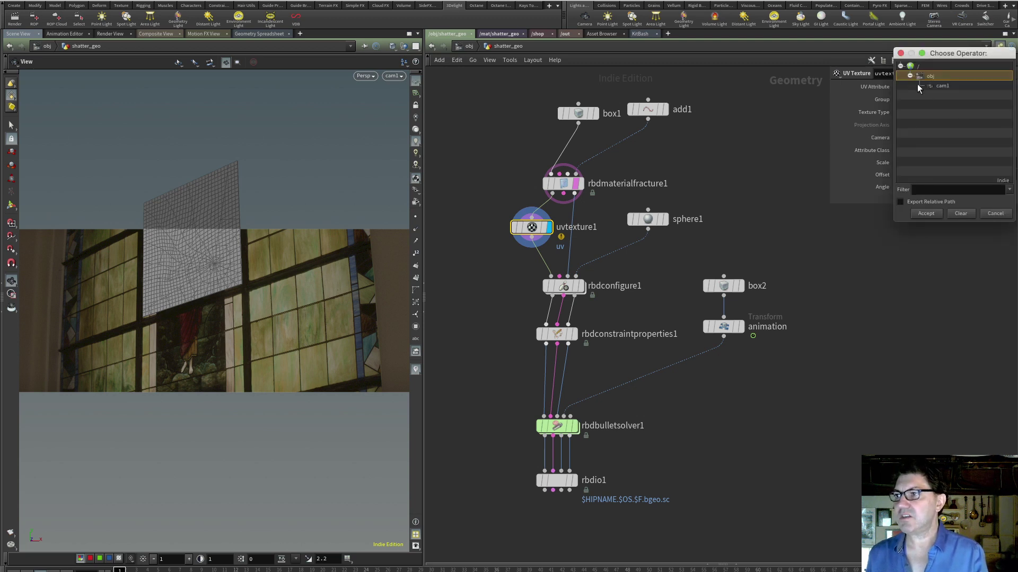
left_click(922, 212)
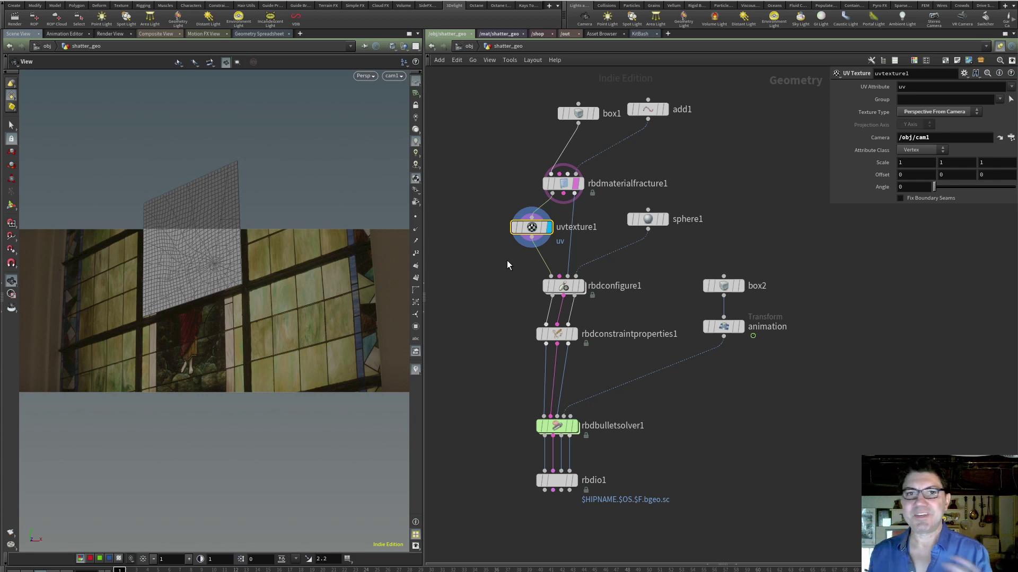
Step: Return to the object level and review the 3Delight render of the shattering glass at frame 13
key("u")
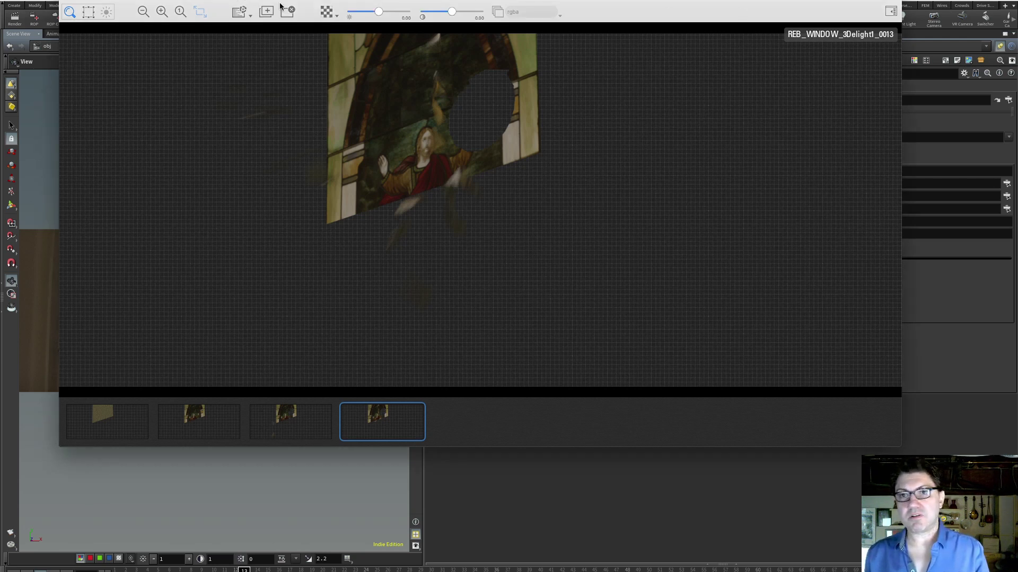
left_click_drag(764, 1, 634, 17)
left_click(634, 1)
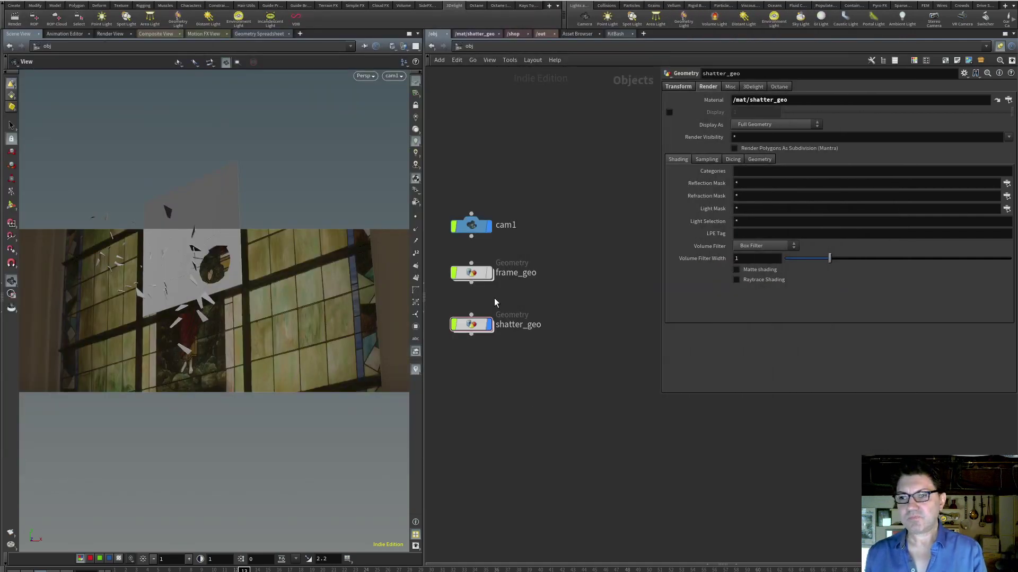
Step: Display frame_geo and assign the /mat/shatter_geo material to it
left_click(489, 273)
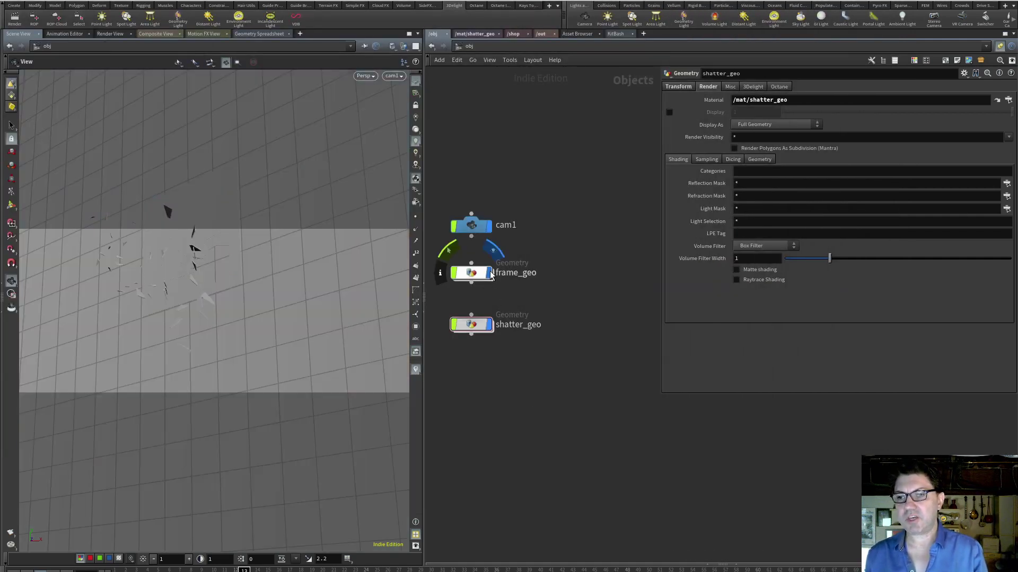
left_click(472, 274)
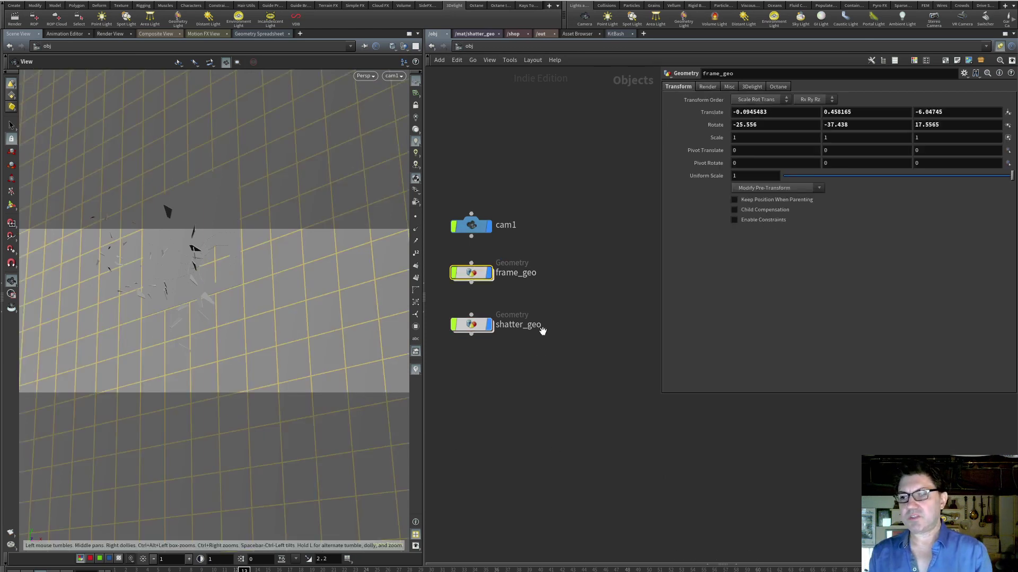
left_click(707, 87)
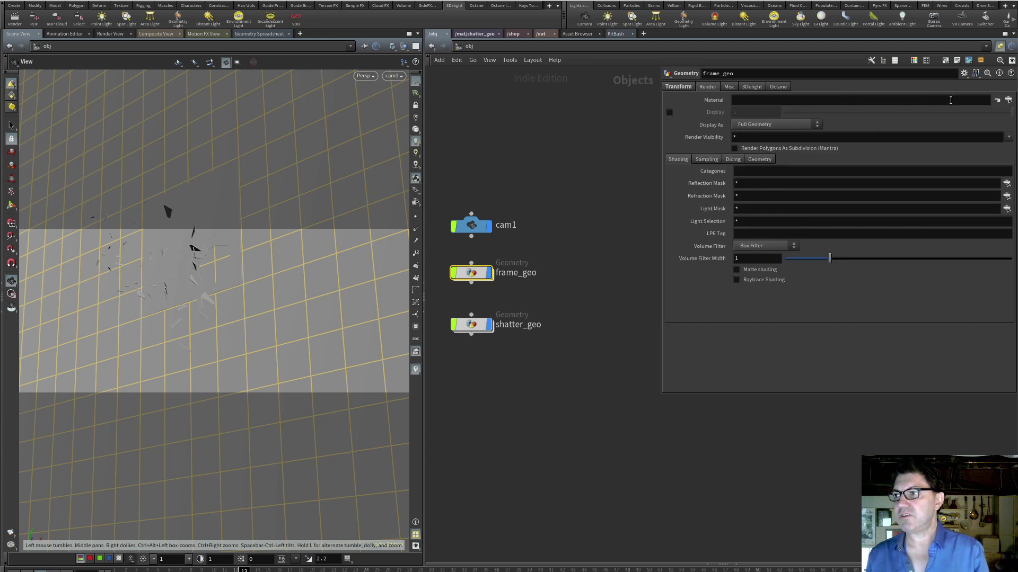
left_click(1008, 101)
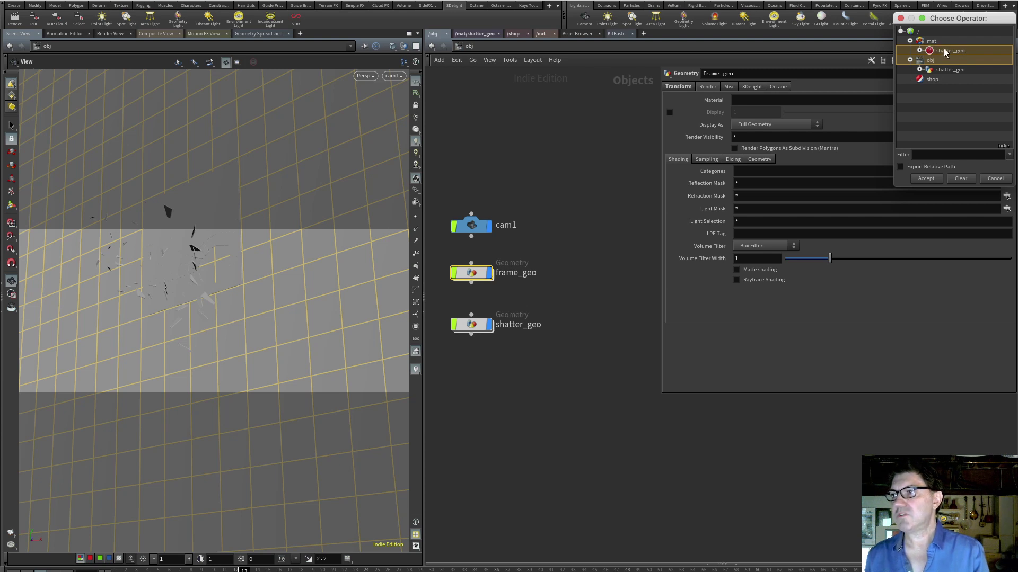
left_click(932, 178)
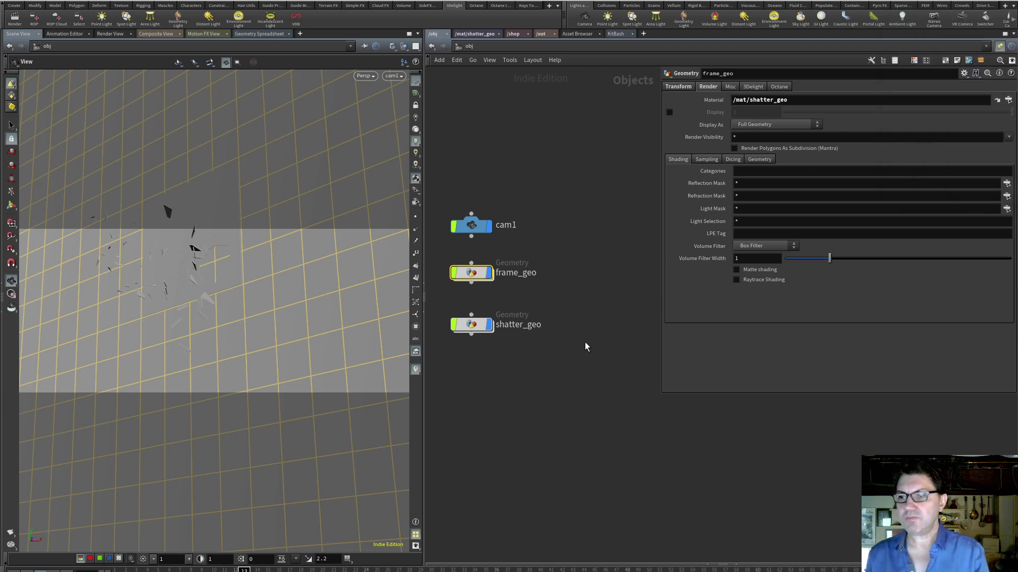
Step: Inside frame_geo, append a displayed UV Texture node to grid1 and set its texture type to Perspective From Camera
left_click(606, 329)
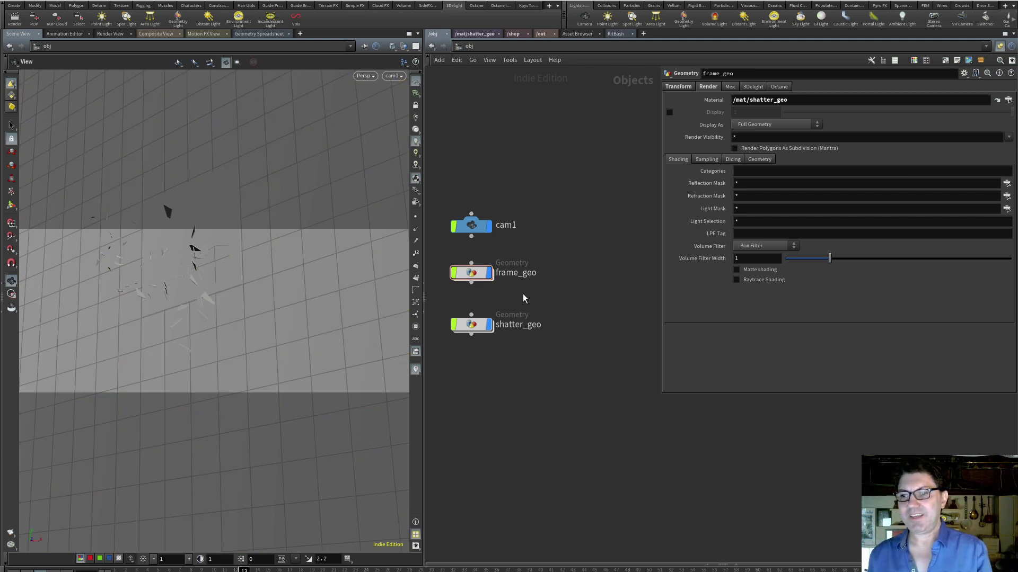
double_click(474, 273)
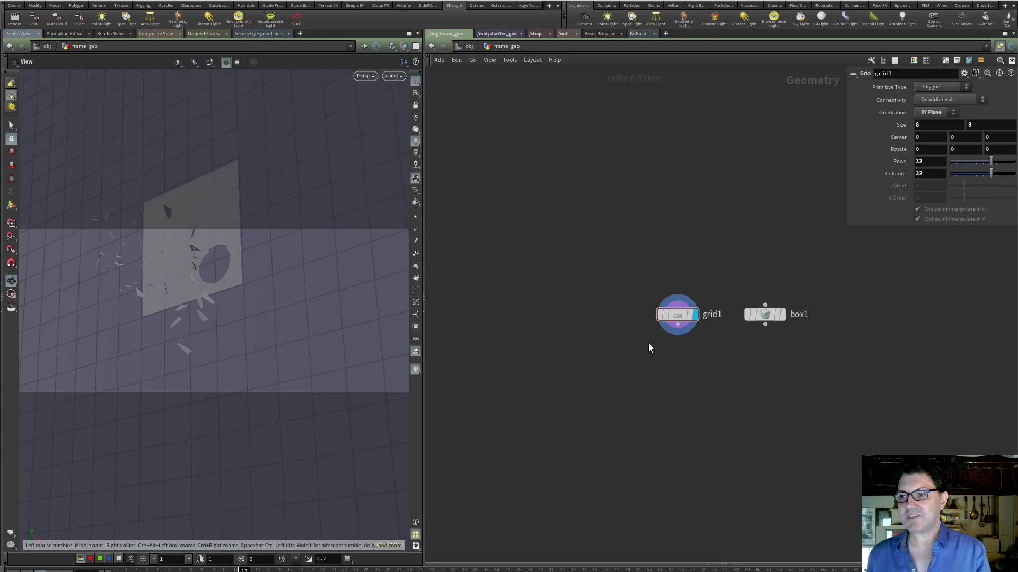
left_click_drag(675, 313, 574, 364)
key("Tab")
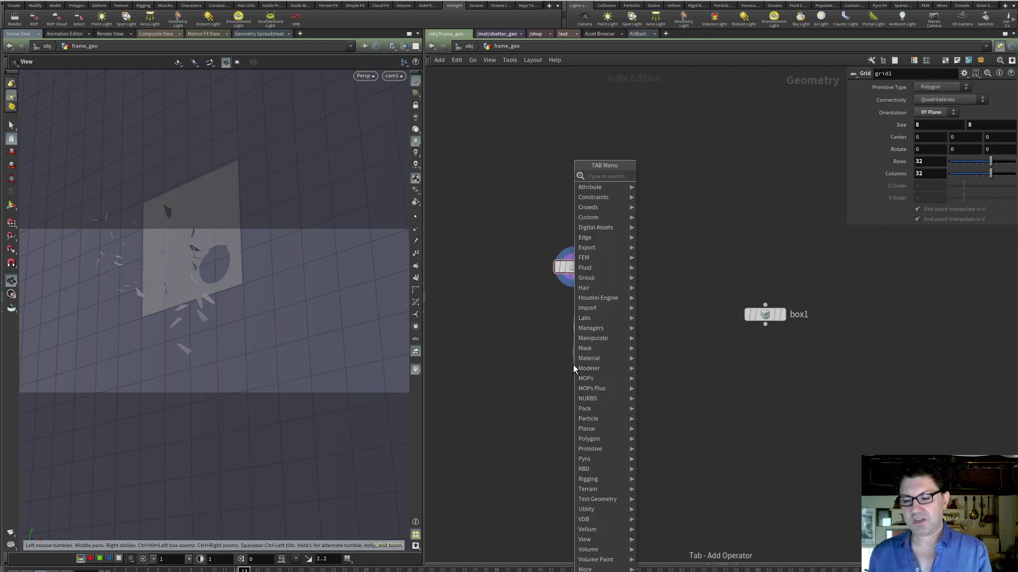
type("uvte")
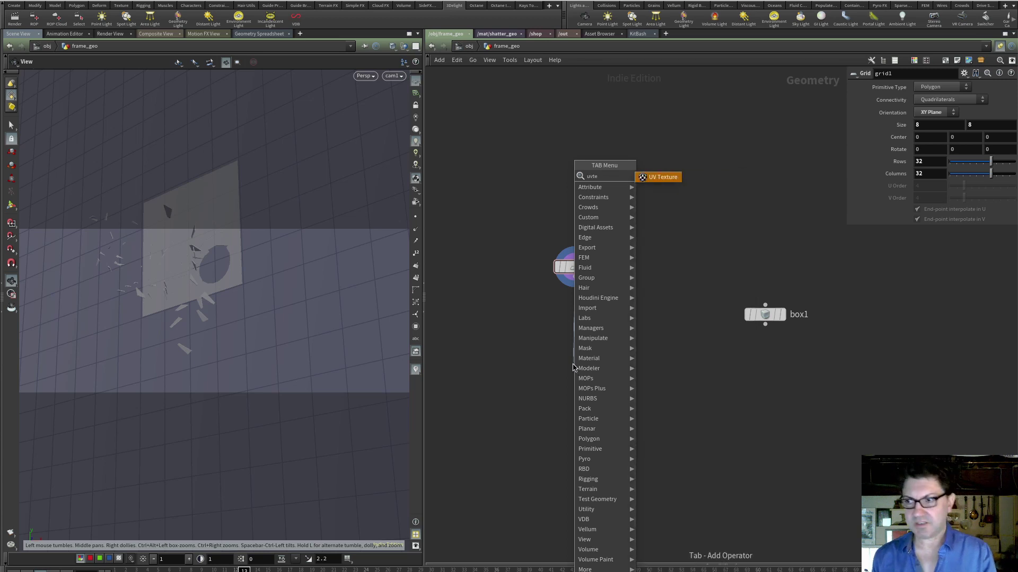
key("Return")
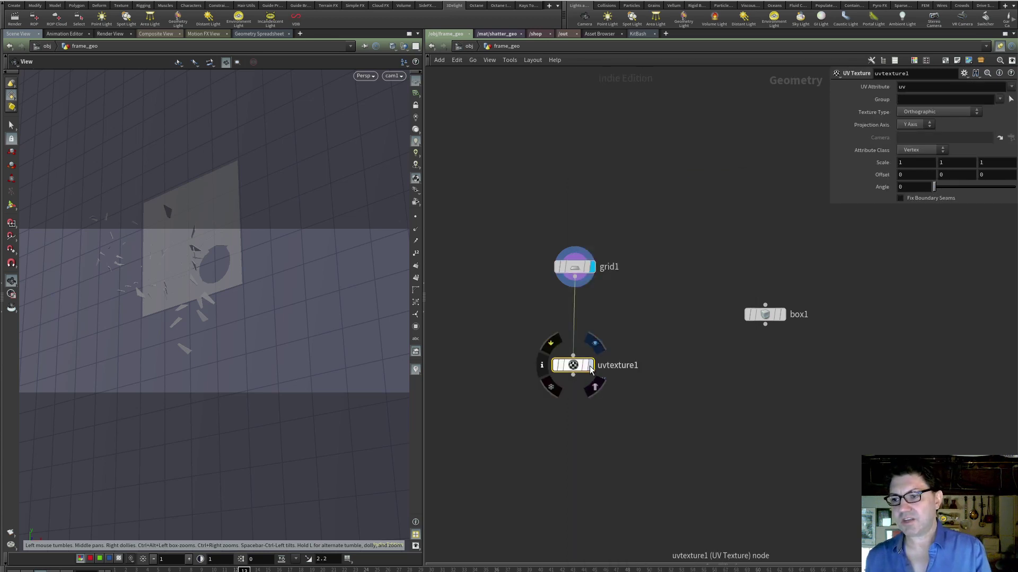
left_click(589, 368)
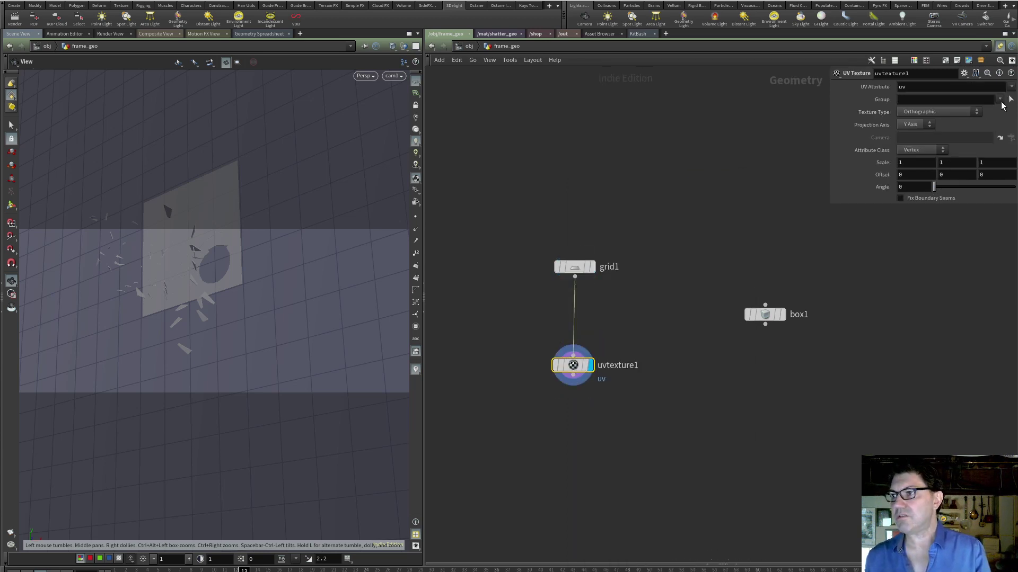
left_click(935, 112)
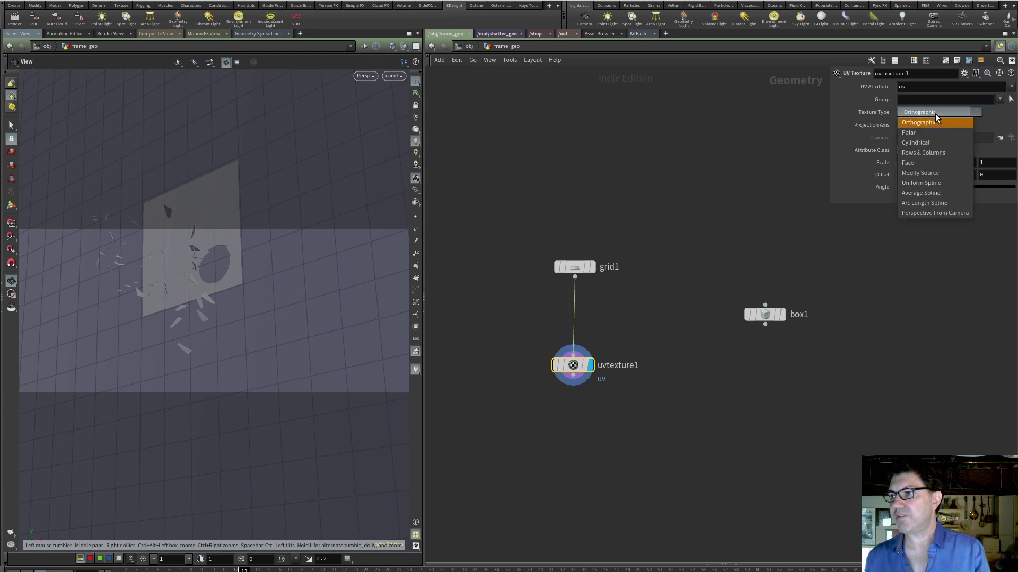
left_click(939, 211)
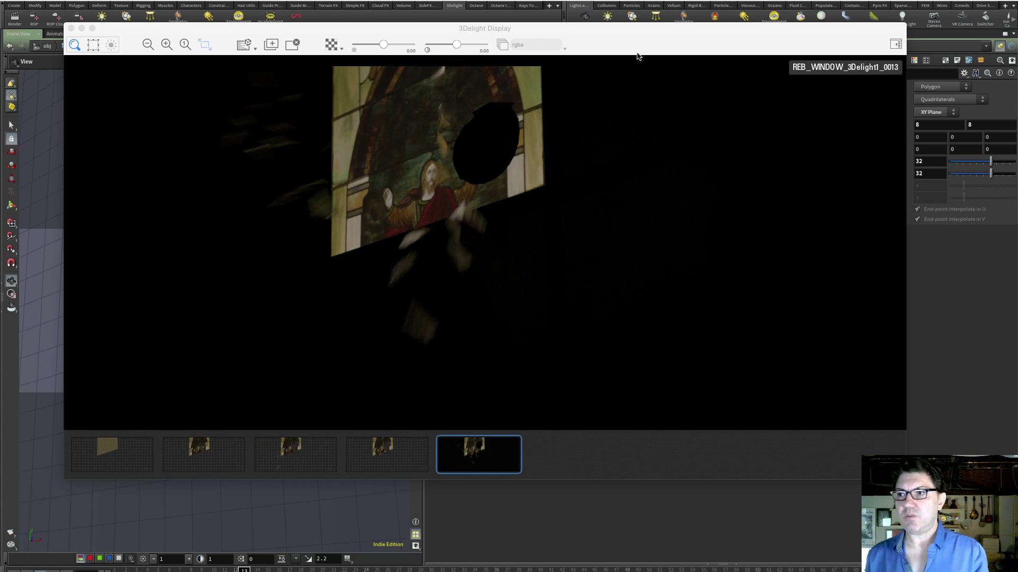
Step: Review the 3Delight render of frame 13 to check whether the frame geometry shows the window image
left_click(678, 37)
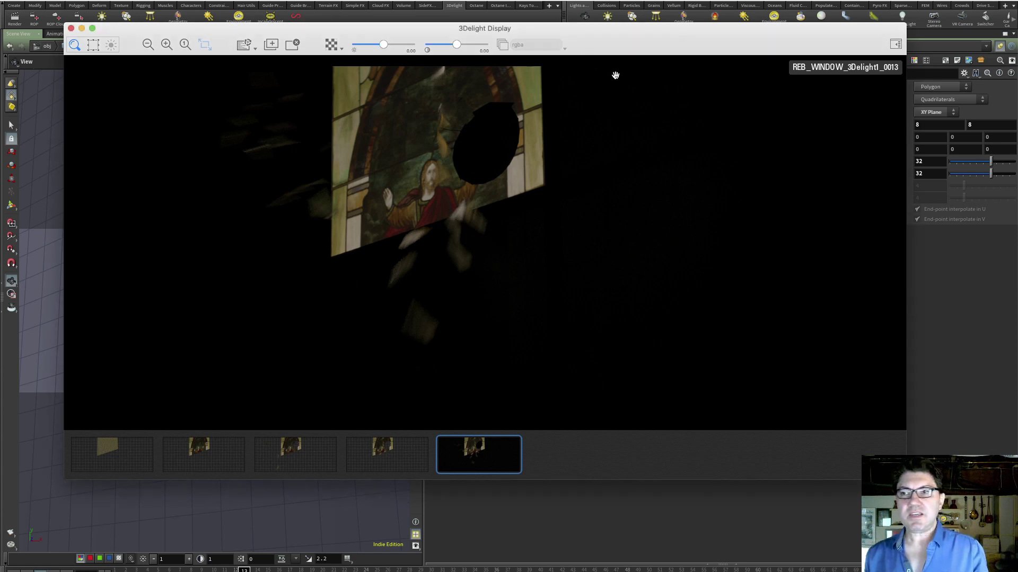
left_click_drag(625, 33, 0, 87)
left_click(503, 306)
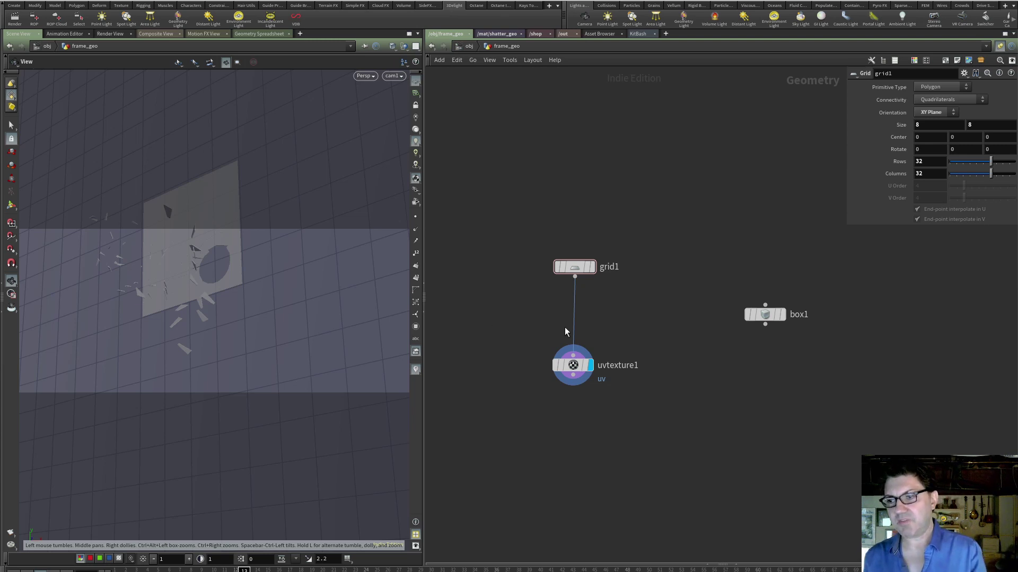
Step: Set grid1's X rotation to 180 and review the updated 3Delight render of frame 13
left_click(584, 271)
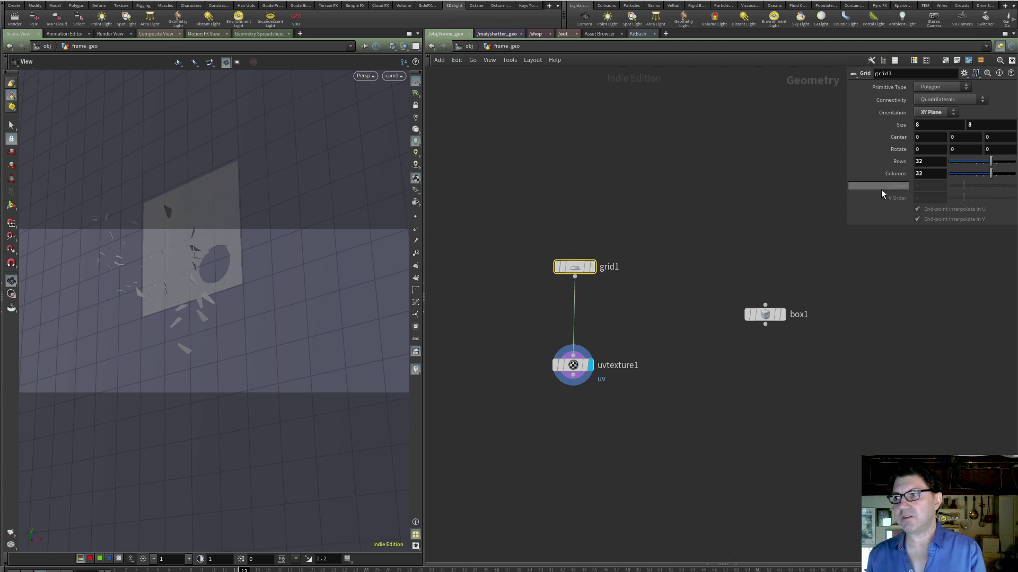
left_click(925, 149)
type("180")
key("Return")
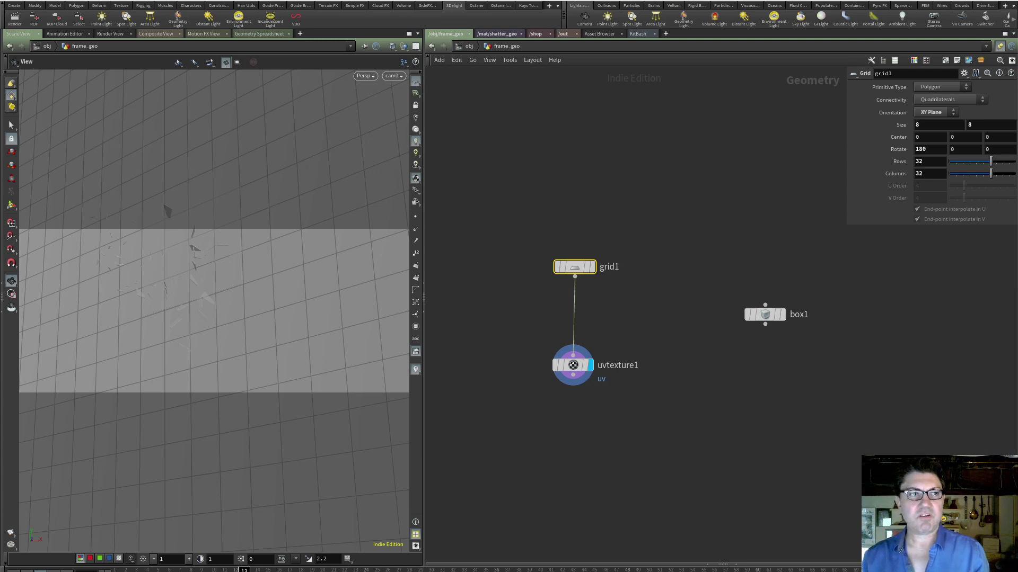
left_click_drag(0, 117, 638, 2)
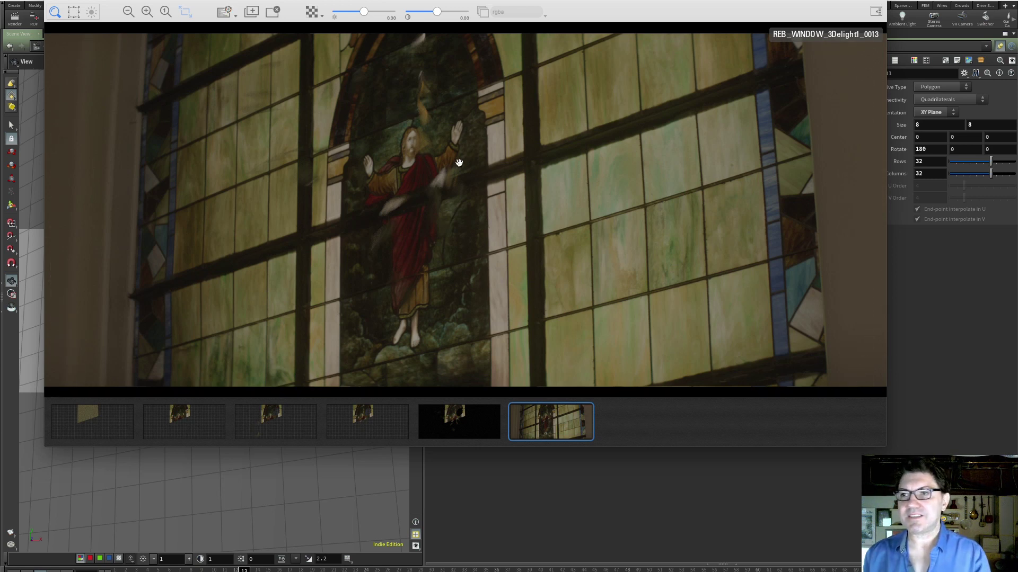
left_click_drag(621, 7, 0, 37)
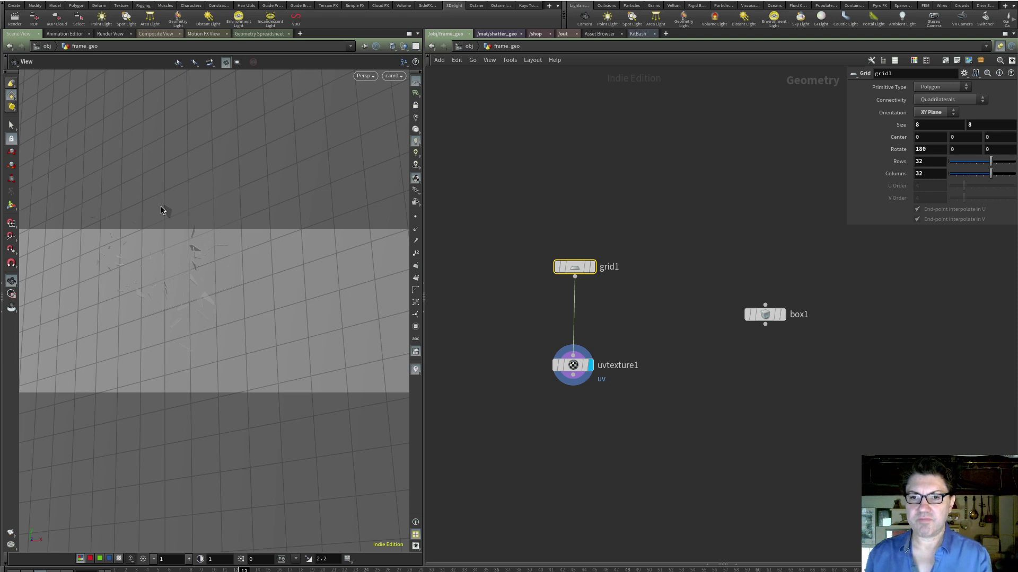
Step: Place box1 beside grid1 and insert a Boolean node between grid1 and uvtexture1
left_click(648, 328)
left_click_drag(762, 317, 660, 266)
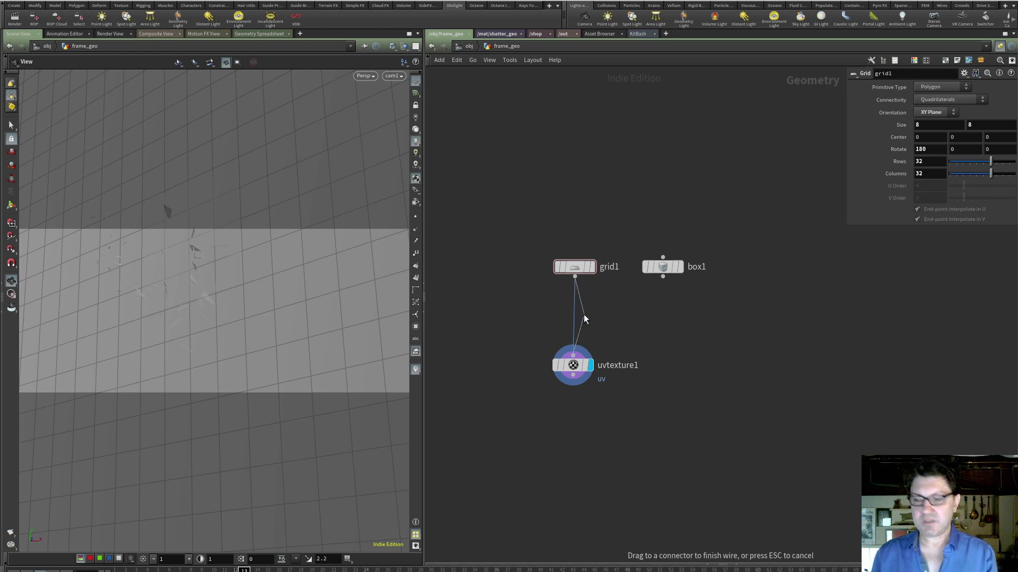
key("Tab")
type("boo")
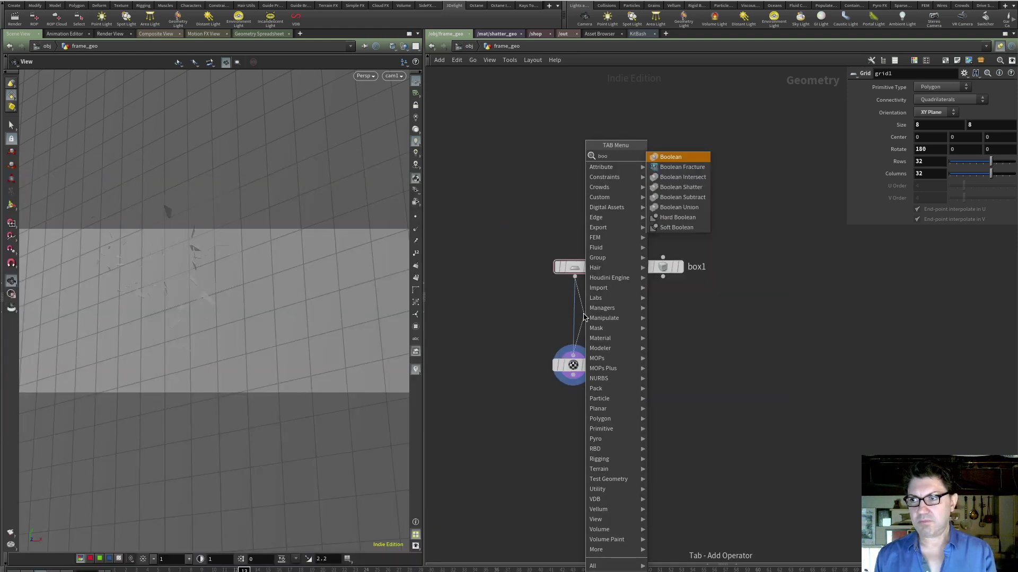
key("Return")
left_click(584, 317)
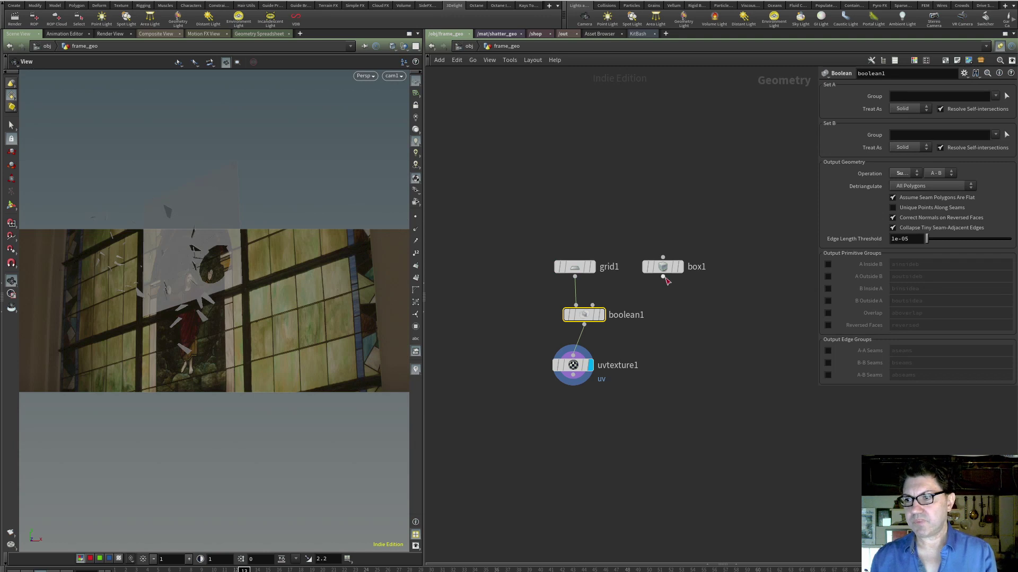
Step: Set box1's Z size to 1 and connect it to boolean1's second input
mouse_move(663, 277)
left_mouse_down()
mouse_move(585, 301)
mouse_move(654, 289)
left_mouse_up()
key("Escape")
left_click(679, 268)
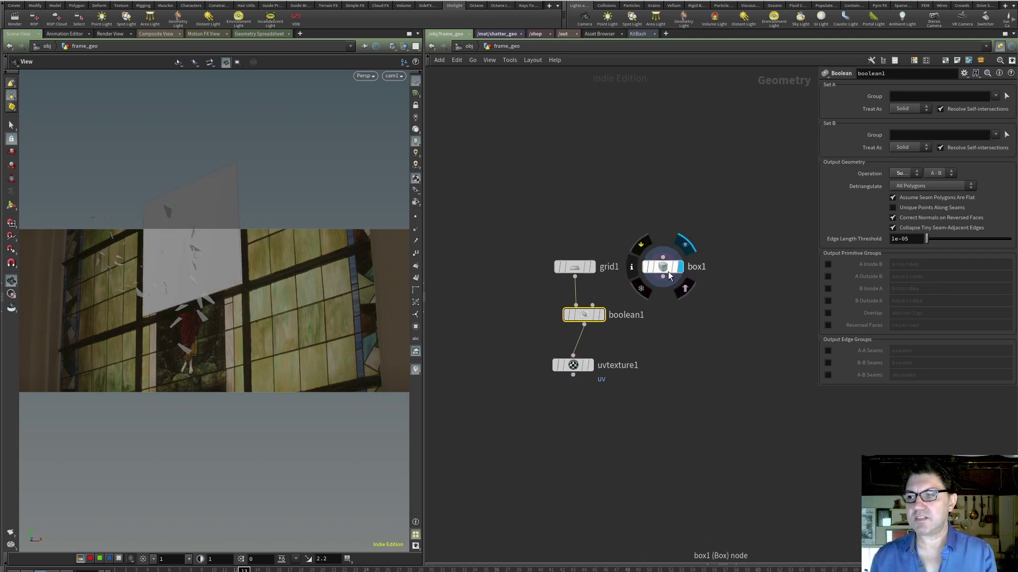
left_click(668, 270)
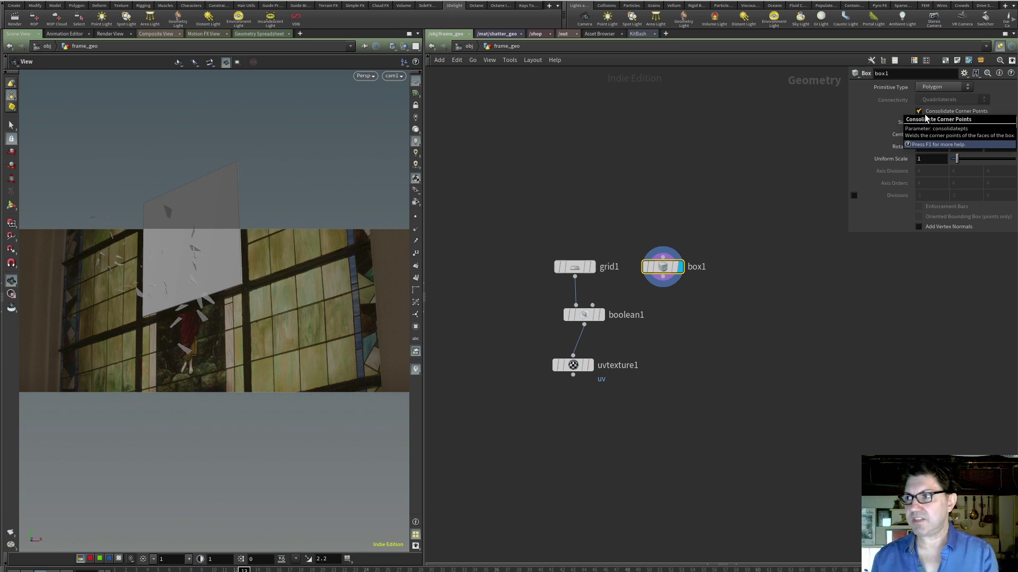
type("1")
key("Return")
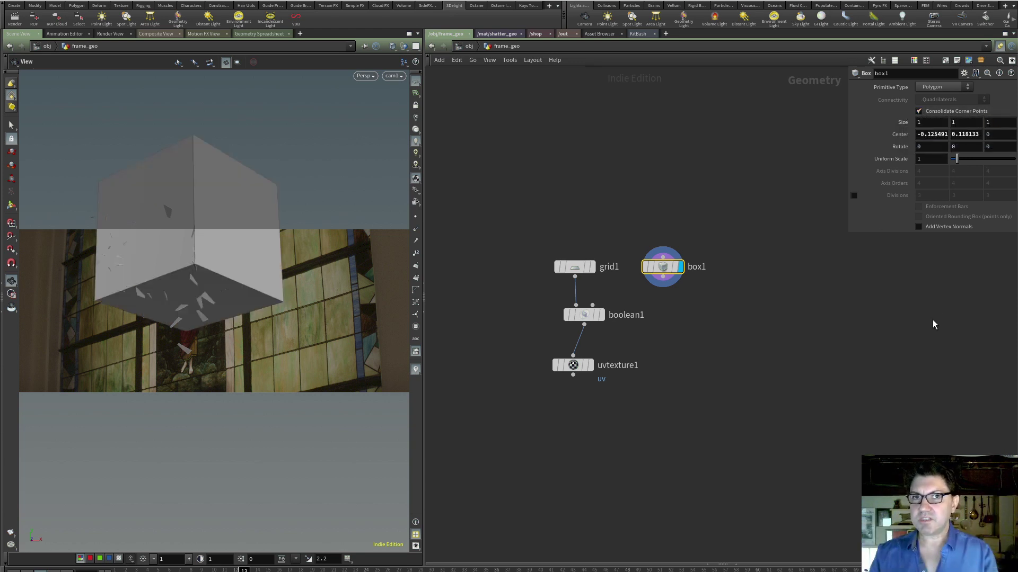
left_click_drag(660, 282, 593, 306)
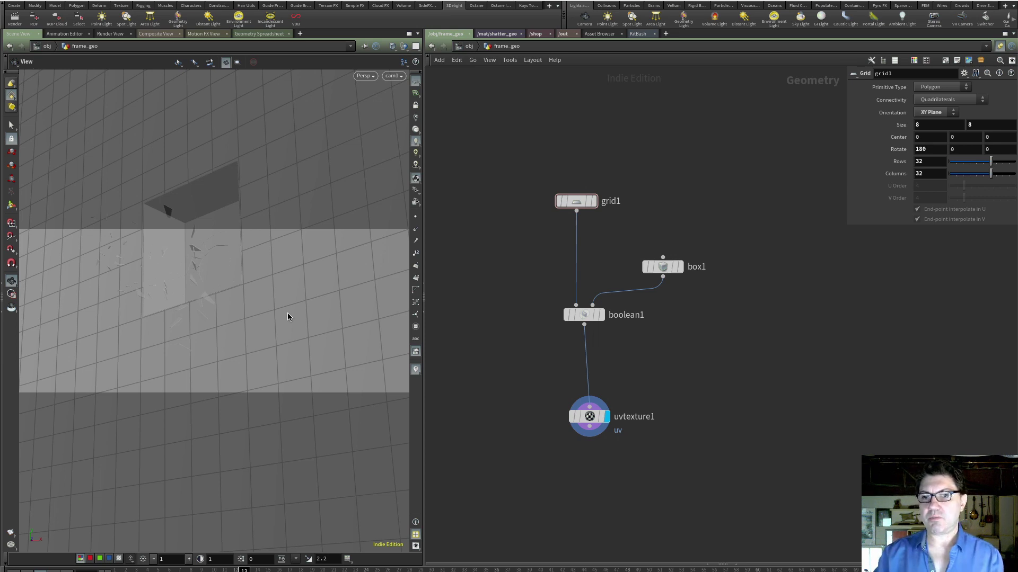
Step: Add another Box node beside grid1 and display it
key("Tab")
type("box")
key("Return")
left_click(498, 246)
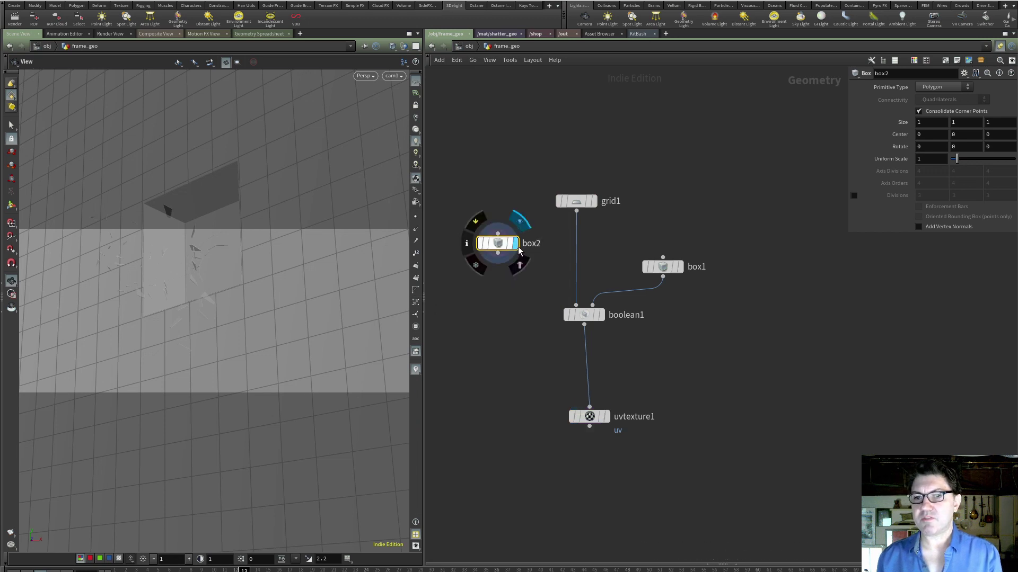
left_click(517, 248)
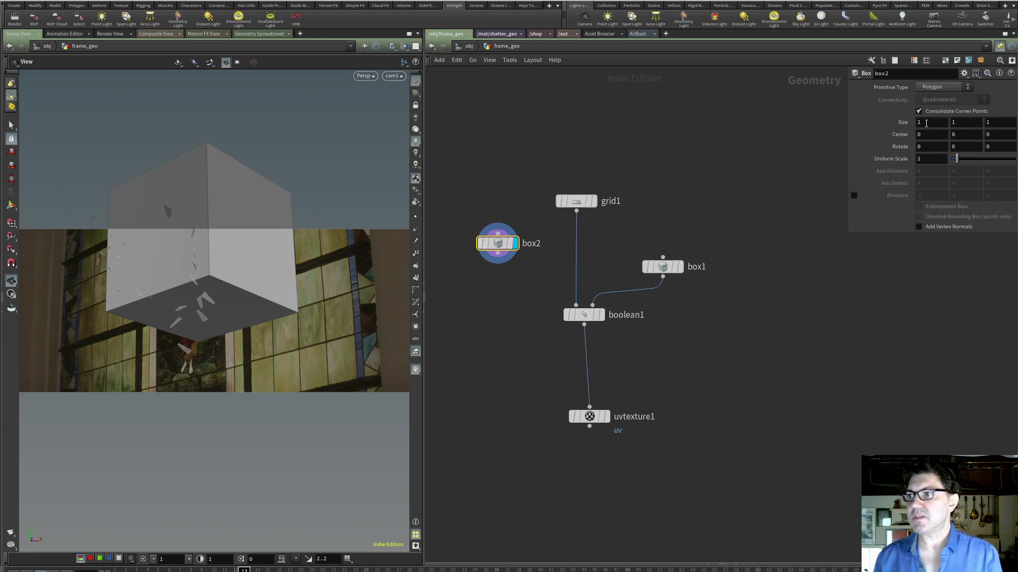
Step: Set box2's size to 10 by 10 by 0.01 to form a thin frame panel
left_click_drag(927, 124, 896, 122)
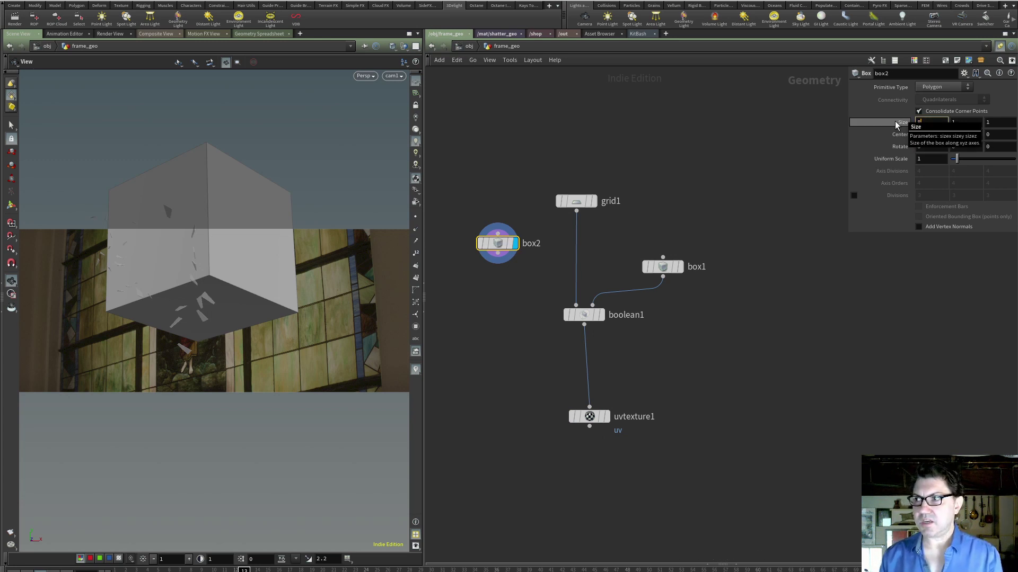
type("10")
key("Tab")
type("10")
key("Tab")
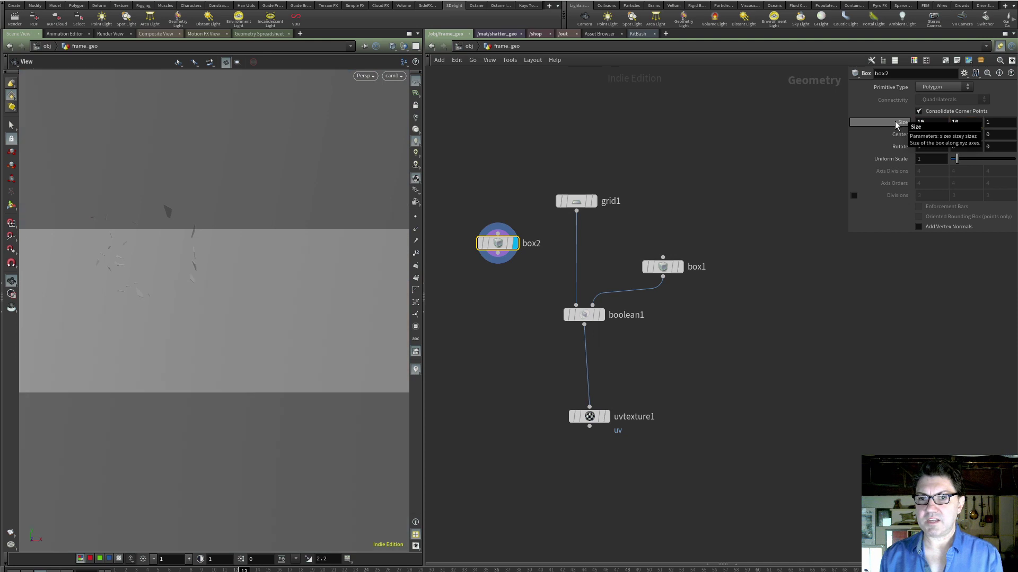
left_click_drag(990, 125, 955, 128)
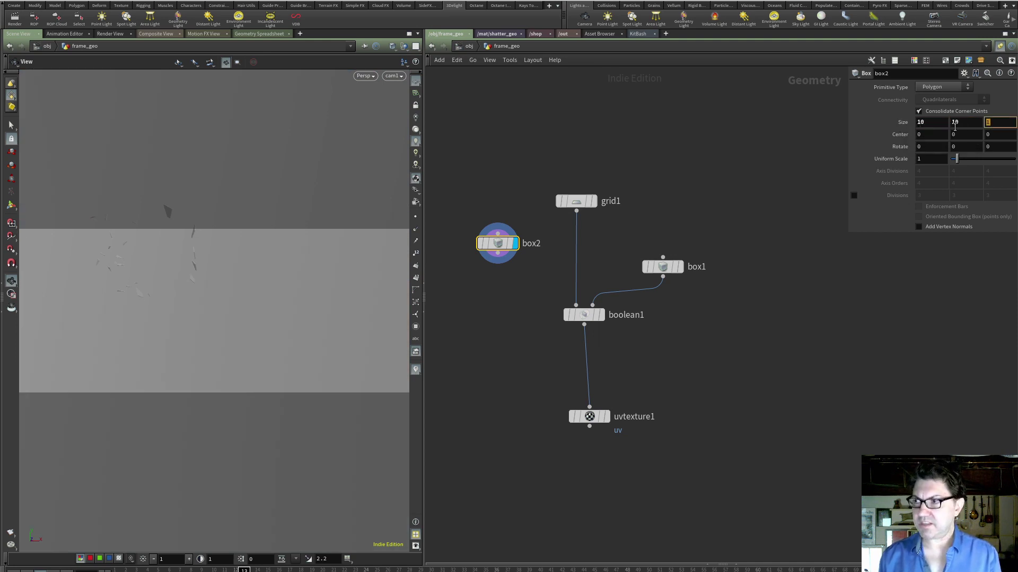
type(".0")
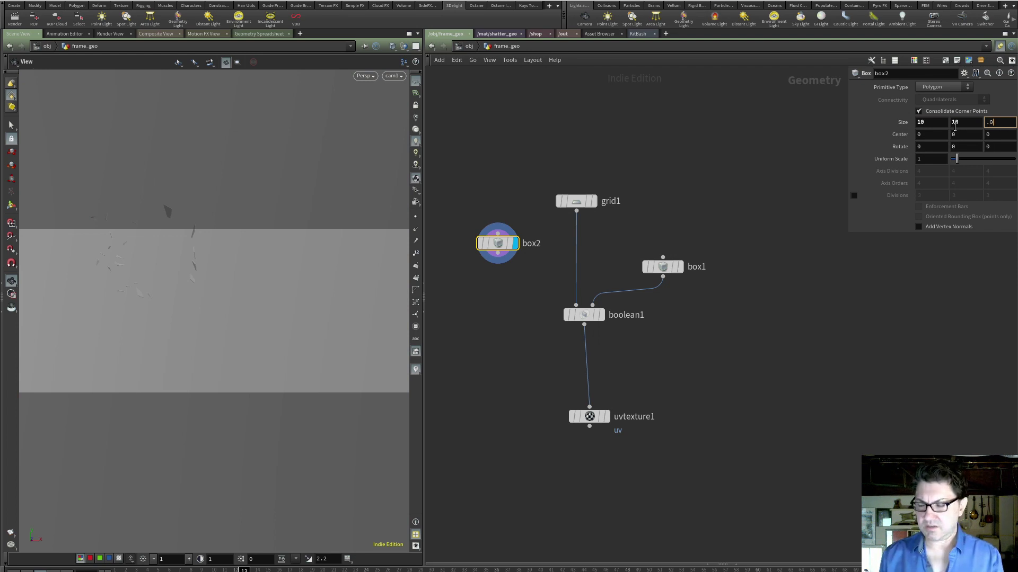
type("1")
key("Return")
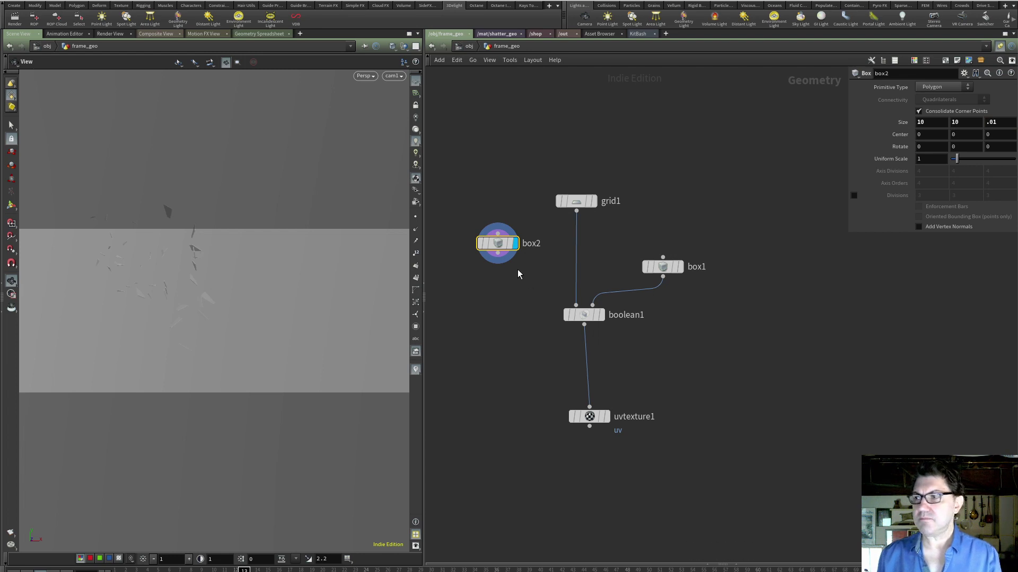
Step: Connect box2 to boolean1's first input in place of grid1, and display box1 and boolean1 to check the cut-out
left_click_drag(499, 260, 576, 305)
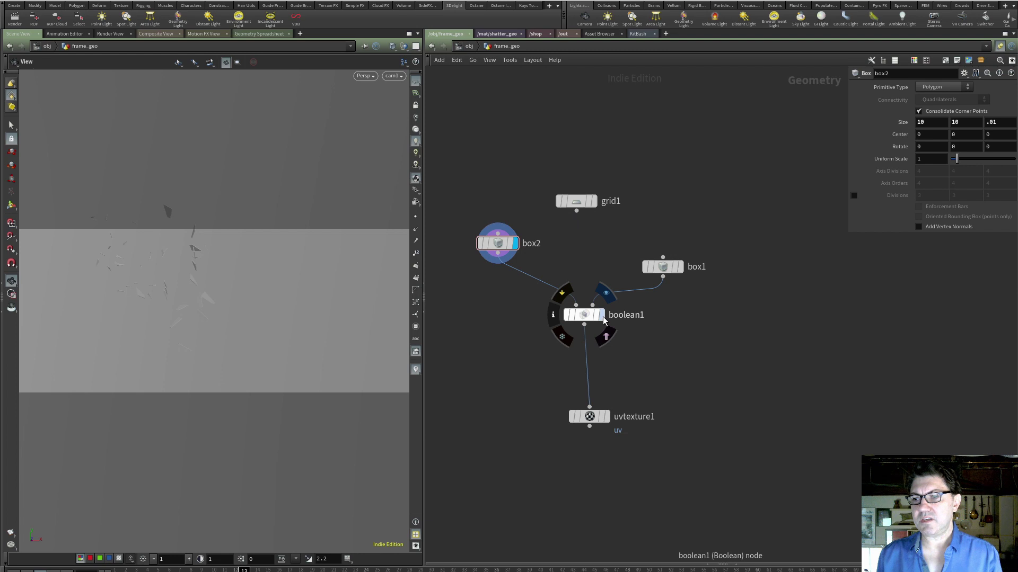
left_click(602, 316)
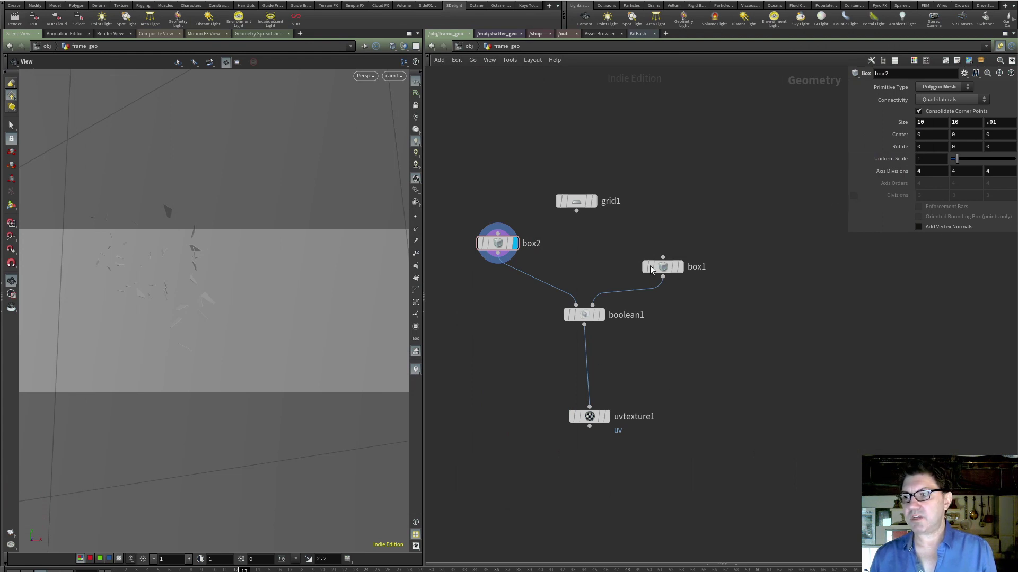
left_click(660, 267)
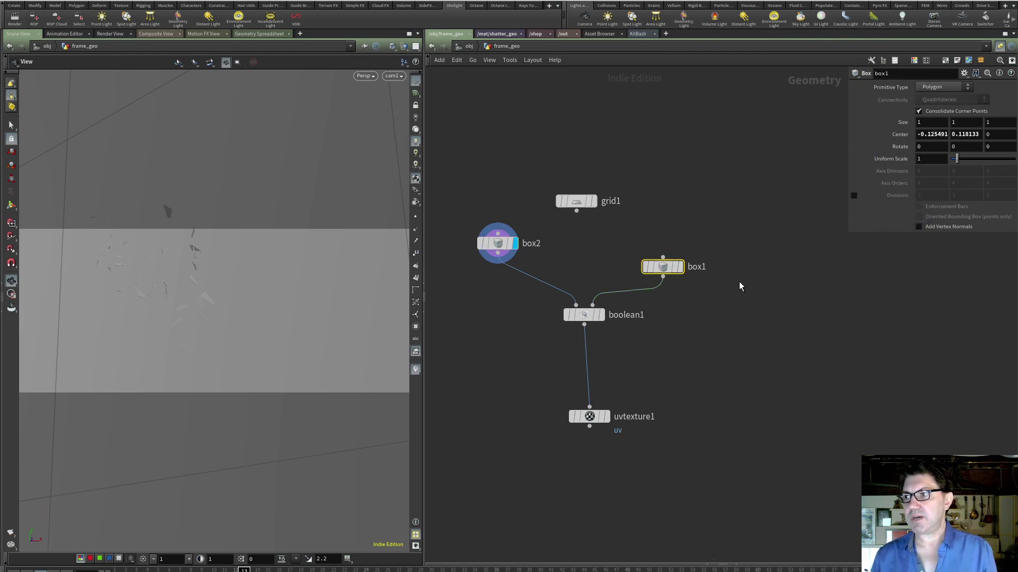
left_click(680, 267)
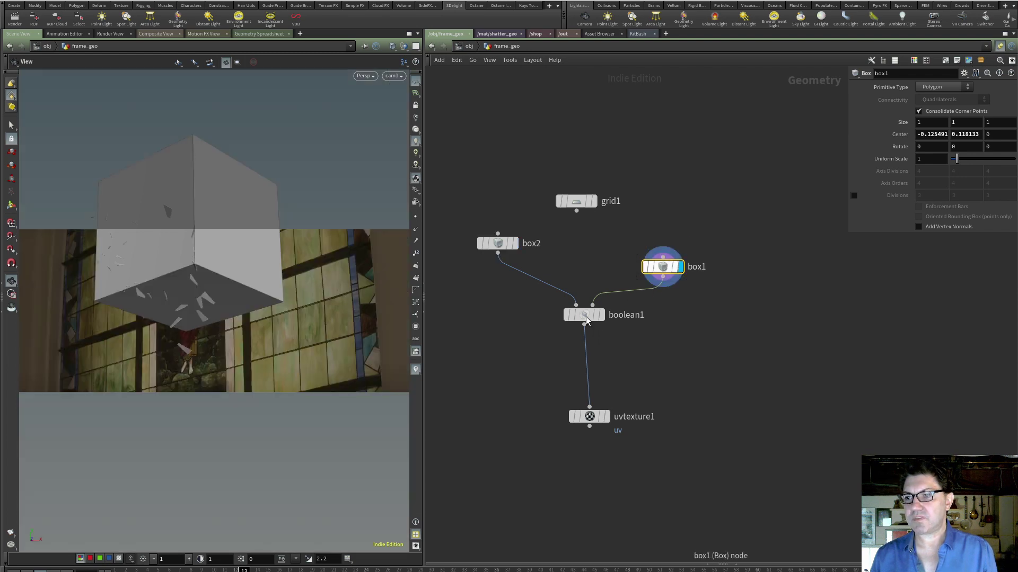
left_click(587, 318)
left_click(603, 318)
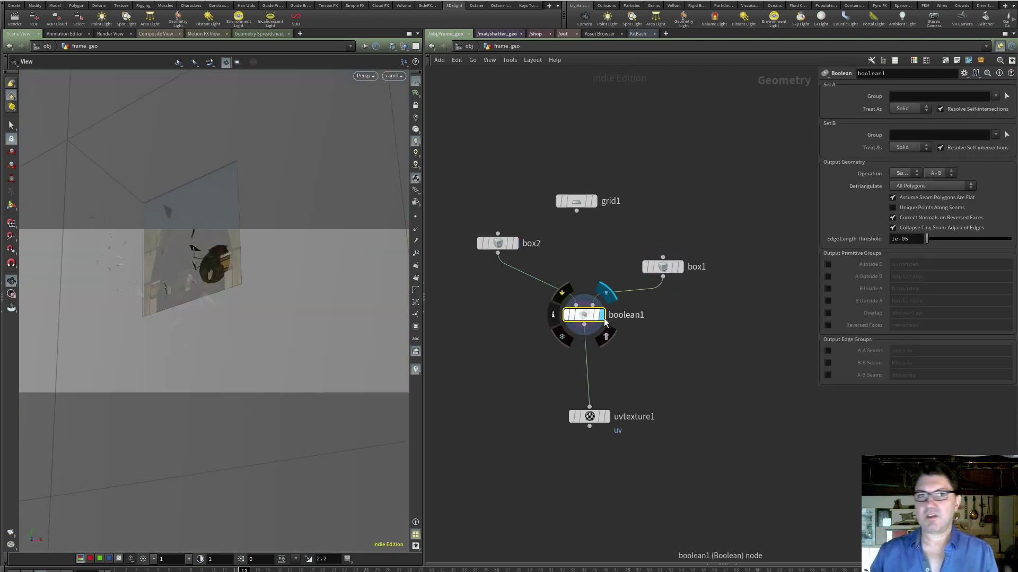
Step: Set box2's X and Y axis divisions to 32 each
left_click(500, 245)
left_click(923, 171)
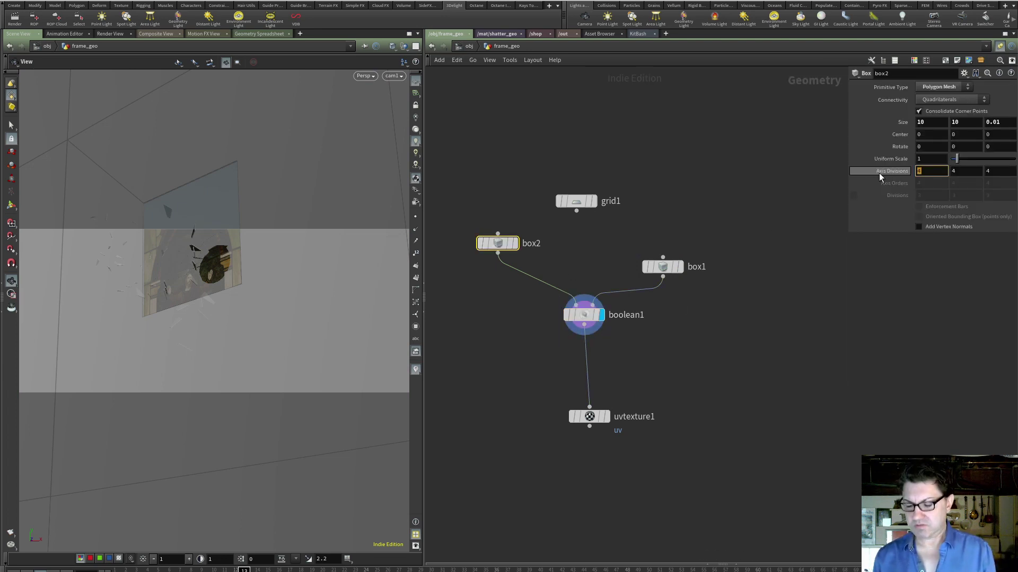
type("32")
key("Tab")
type("32")
key("Return")
Step: Display uvtexture1 and review the 3Delight render of the frame with the cut-out opening
left_click(607, 417)
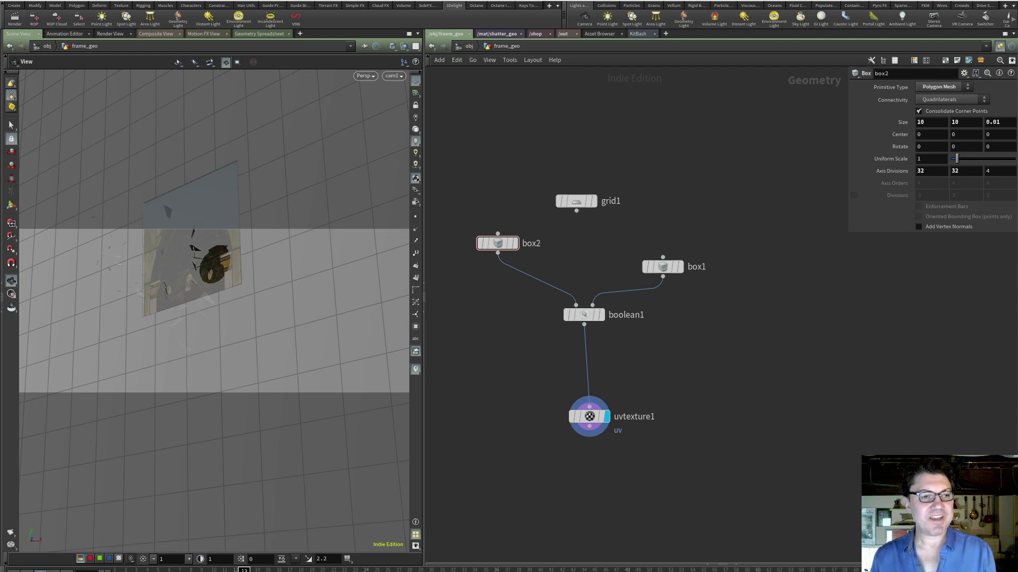
left_click_drag(0, 64, 674, 1)
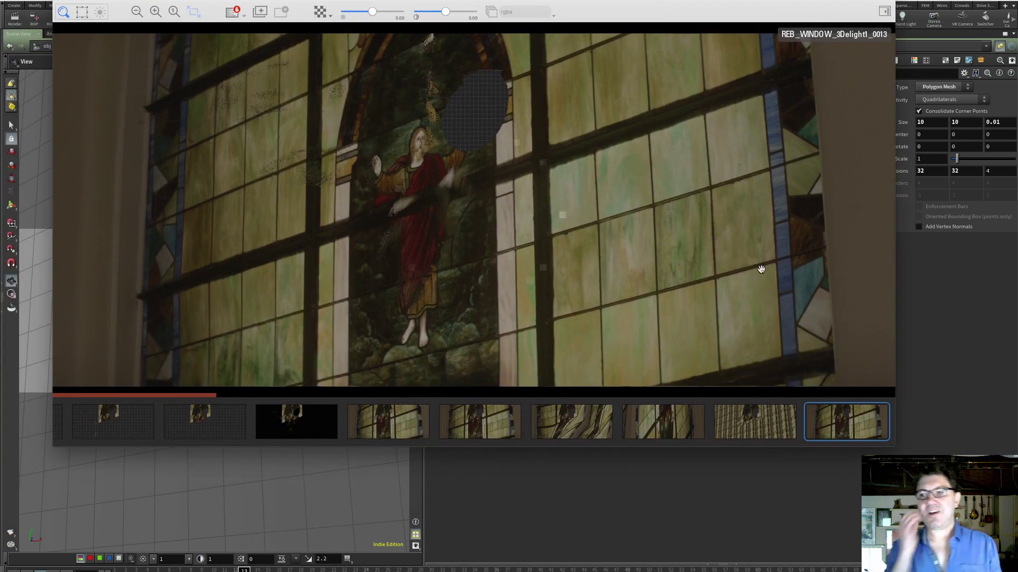